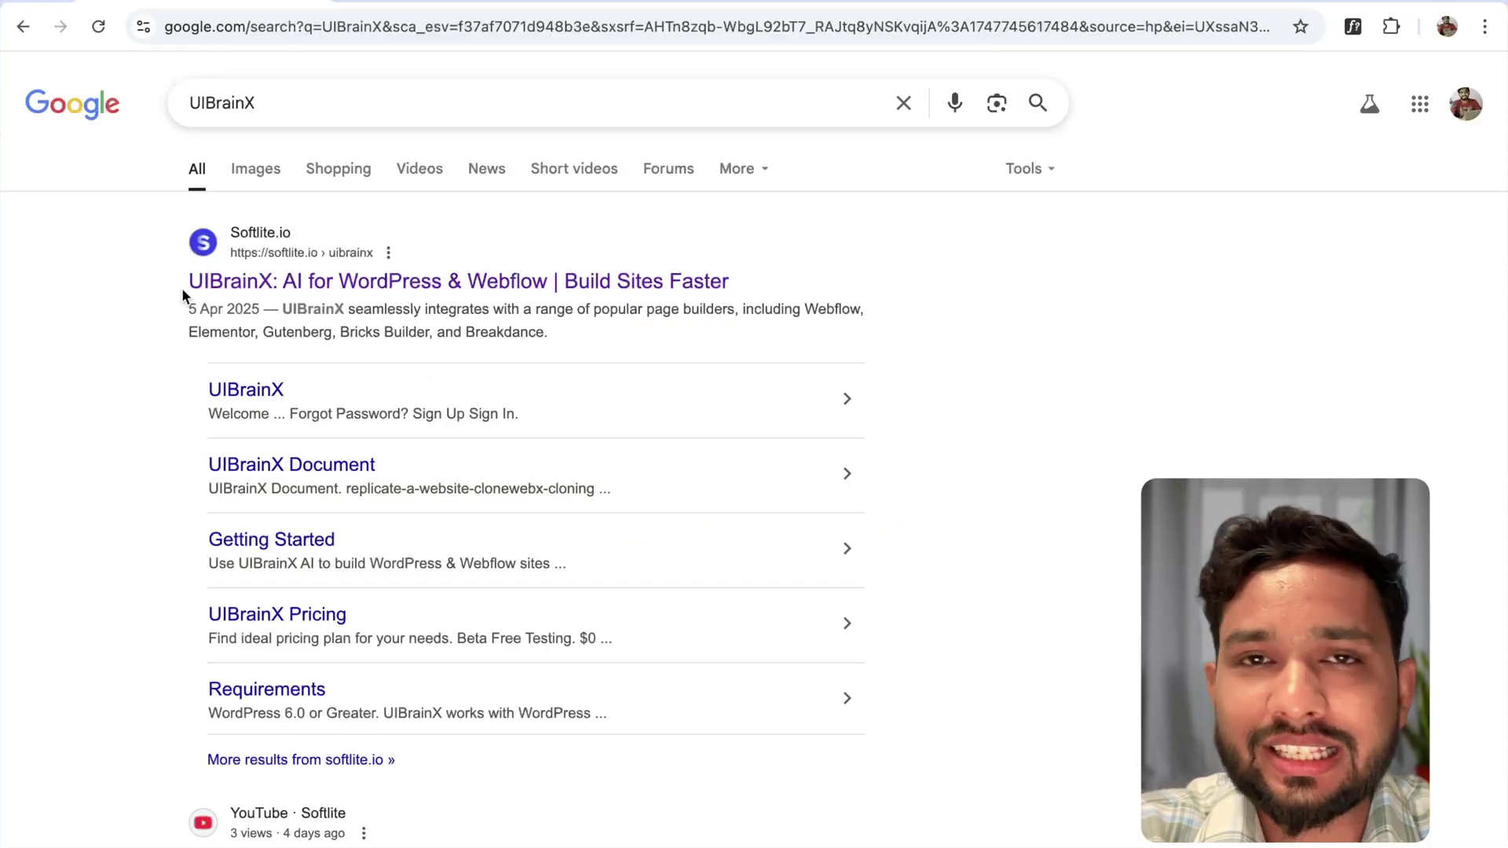
- Open the UIBrainX site from the search results and sign in to its app with Google
{"action": "left_click", "coordinate": [287, 285]}
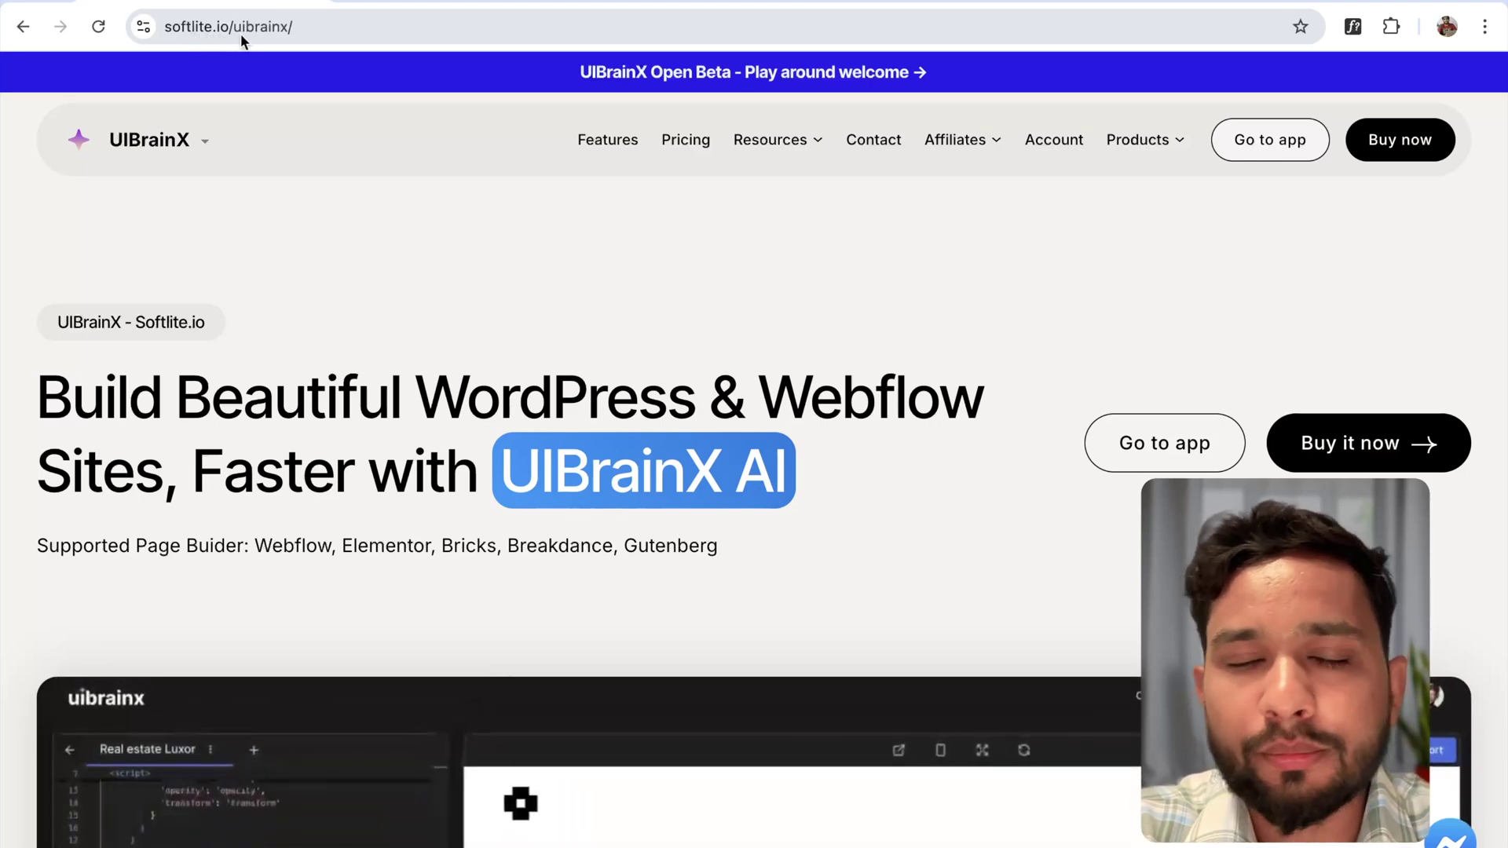
{"action": "scroll", "coordinate": [760, 351], "scroll_direction": "down", "scroll_amount": 2}
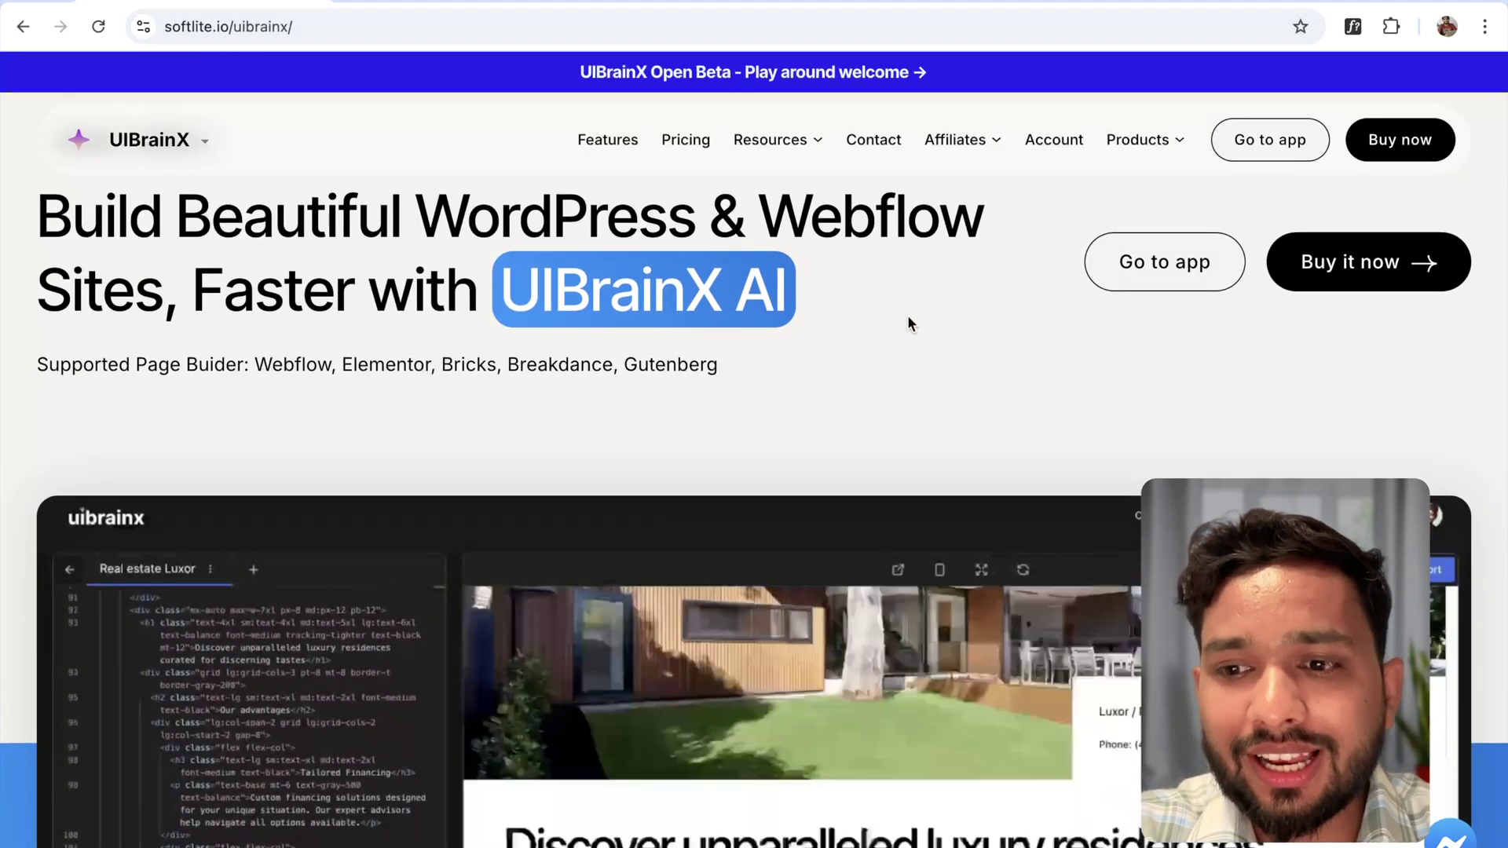
{"action": "left_click", "coordinate": [1140, 275]}
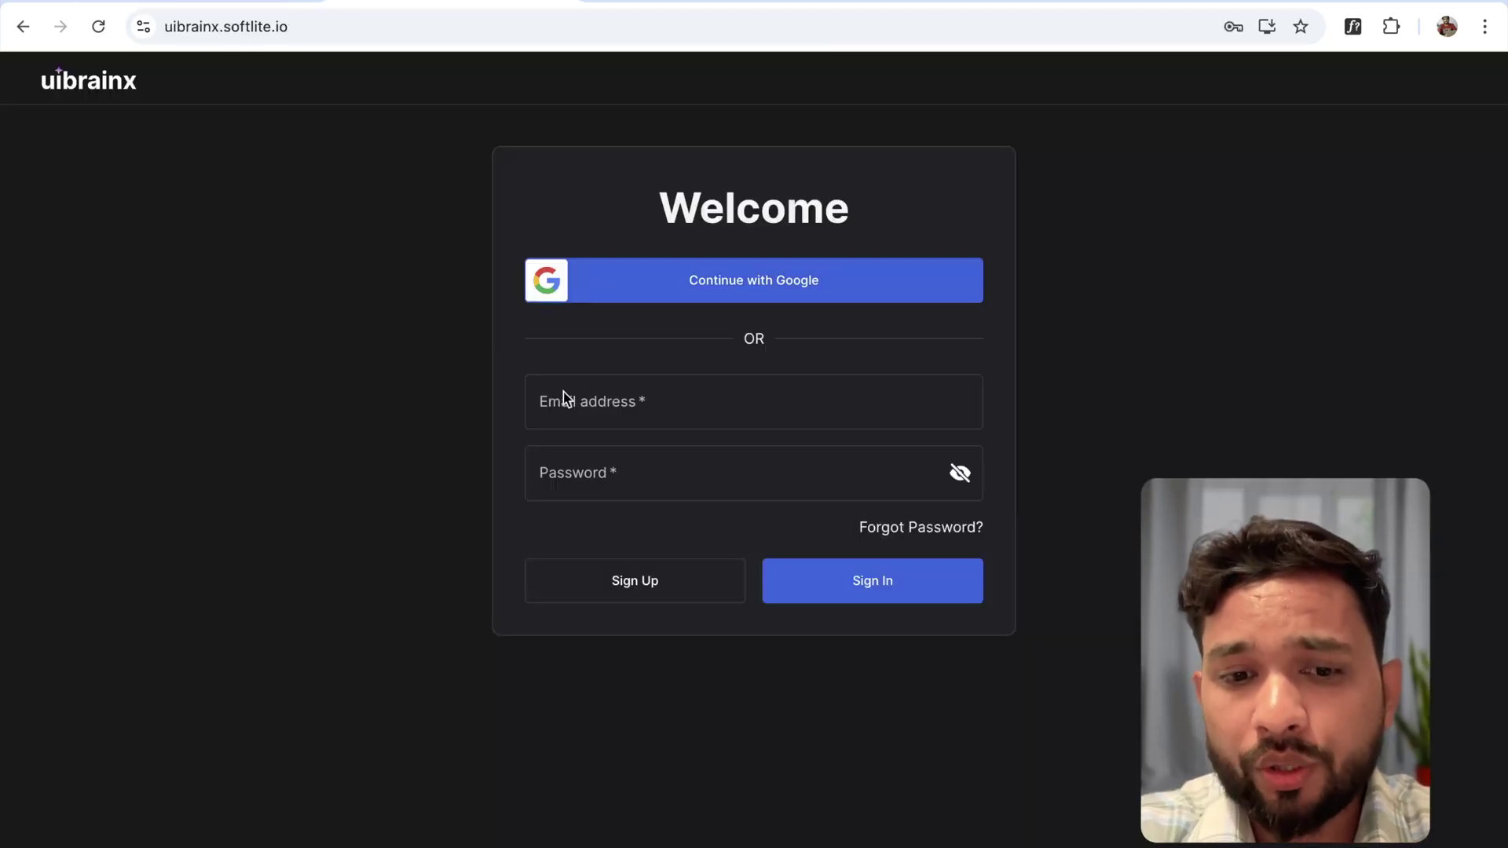
{"action": "left_click", "coordinate": [794, 289]}
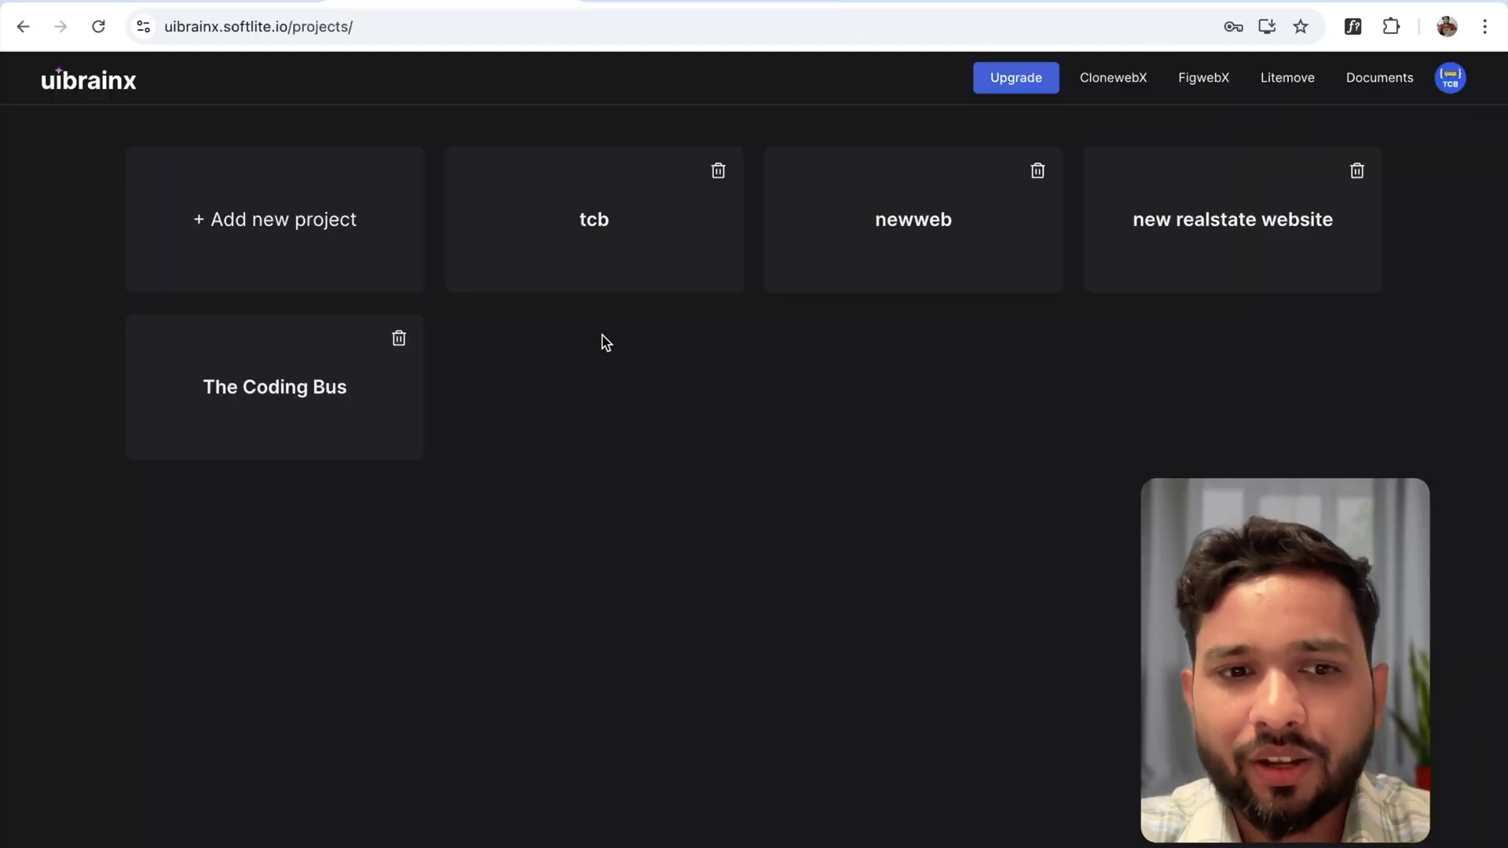
- Create a new project named plantwebsite
{"action": "left_click", "coordinate": [209, 221]}
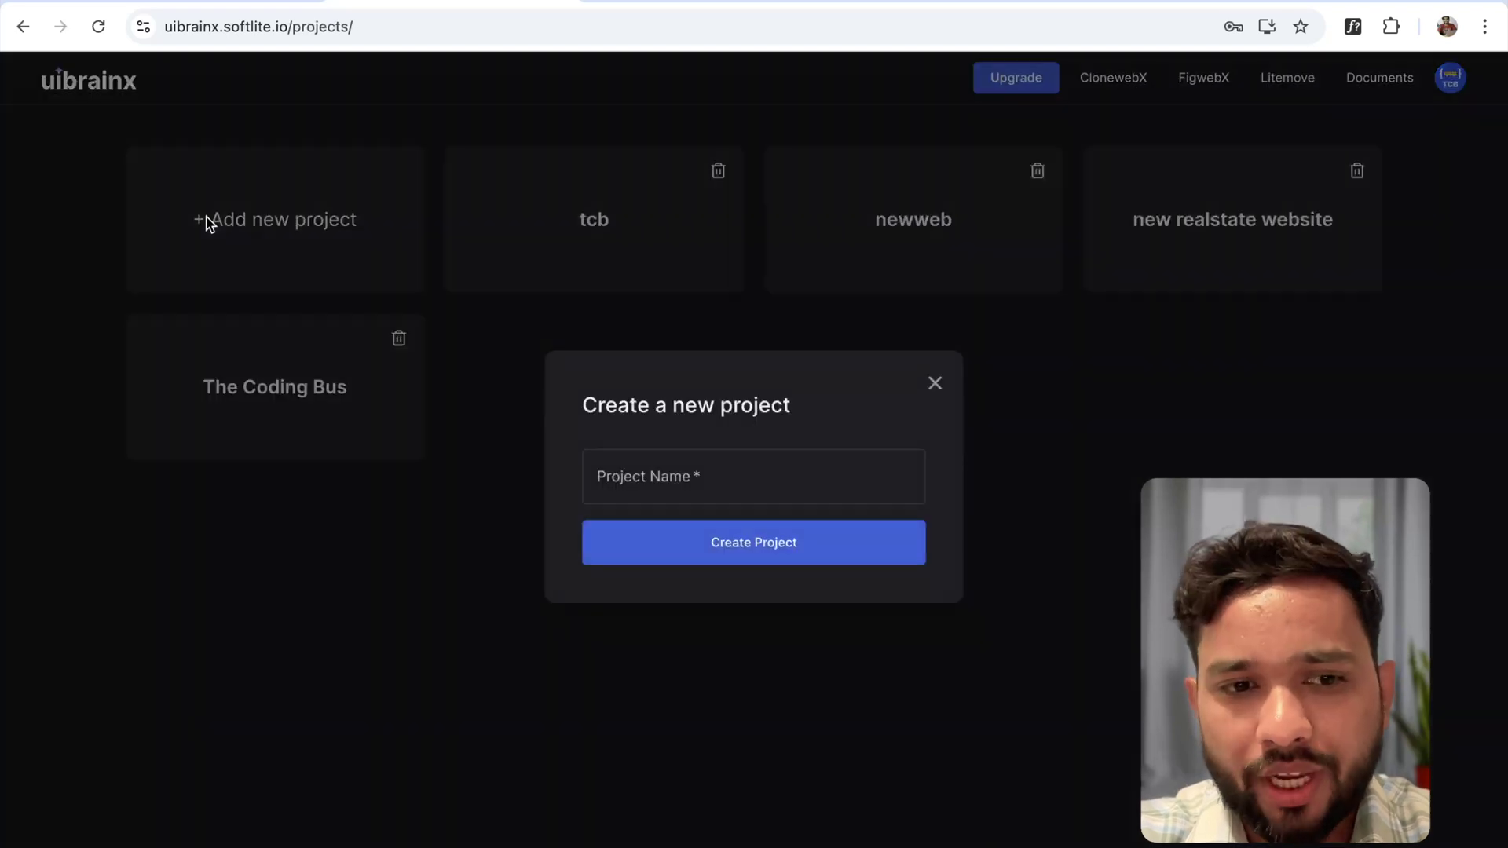
{"action": "left_click", "coordinate": [709, 480]}
{"action": "type", "text": "plantwebsite"}
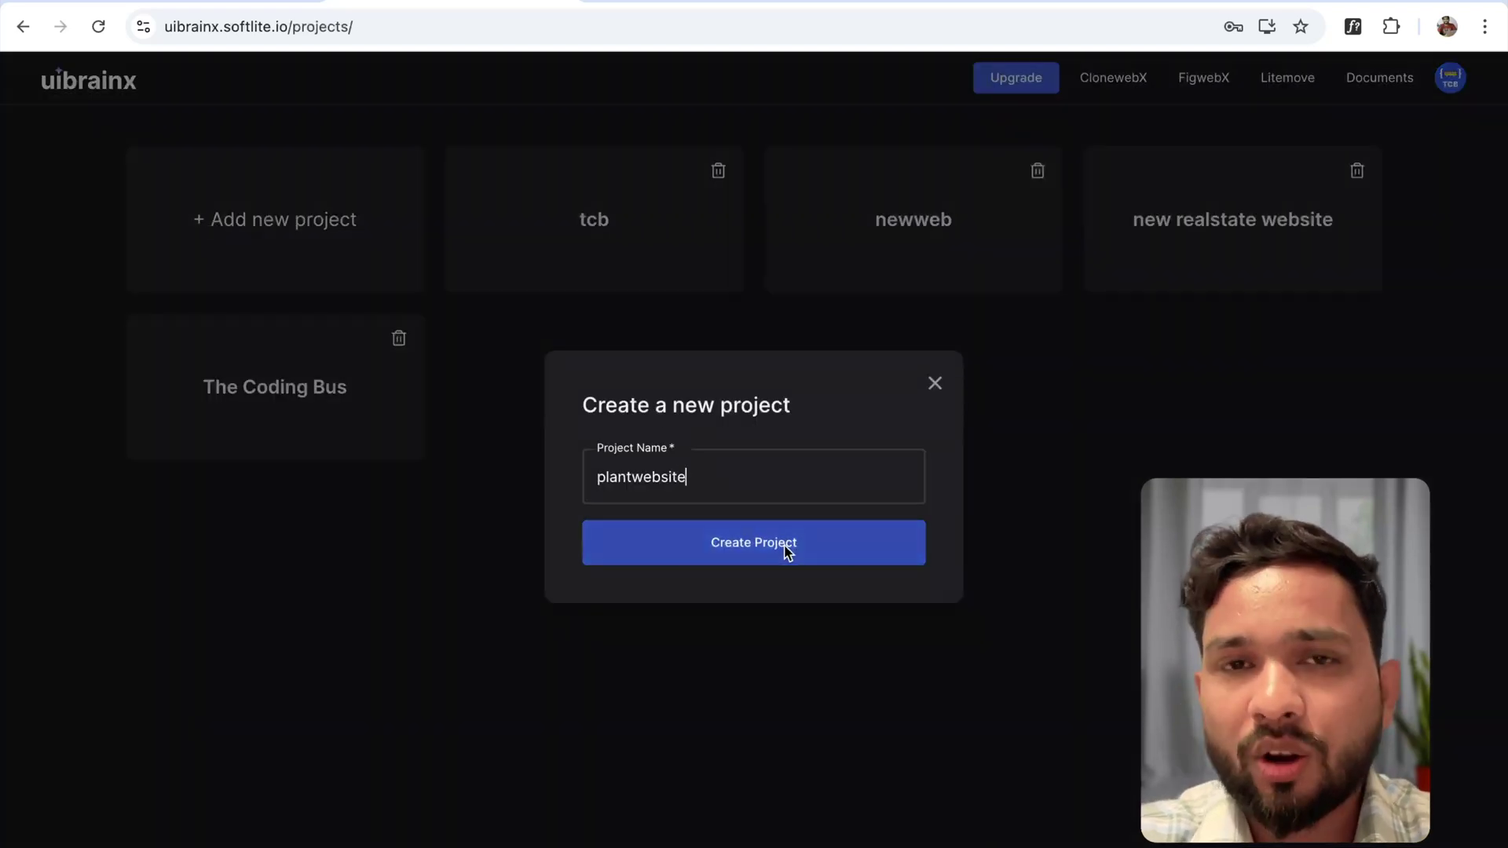
{"action": "left_click", "coordinate": [786, 552]}
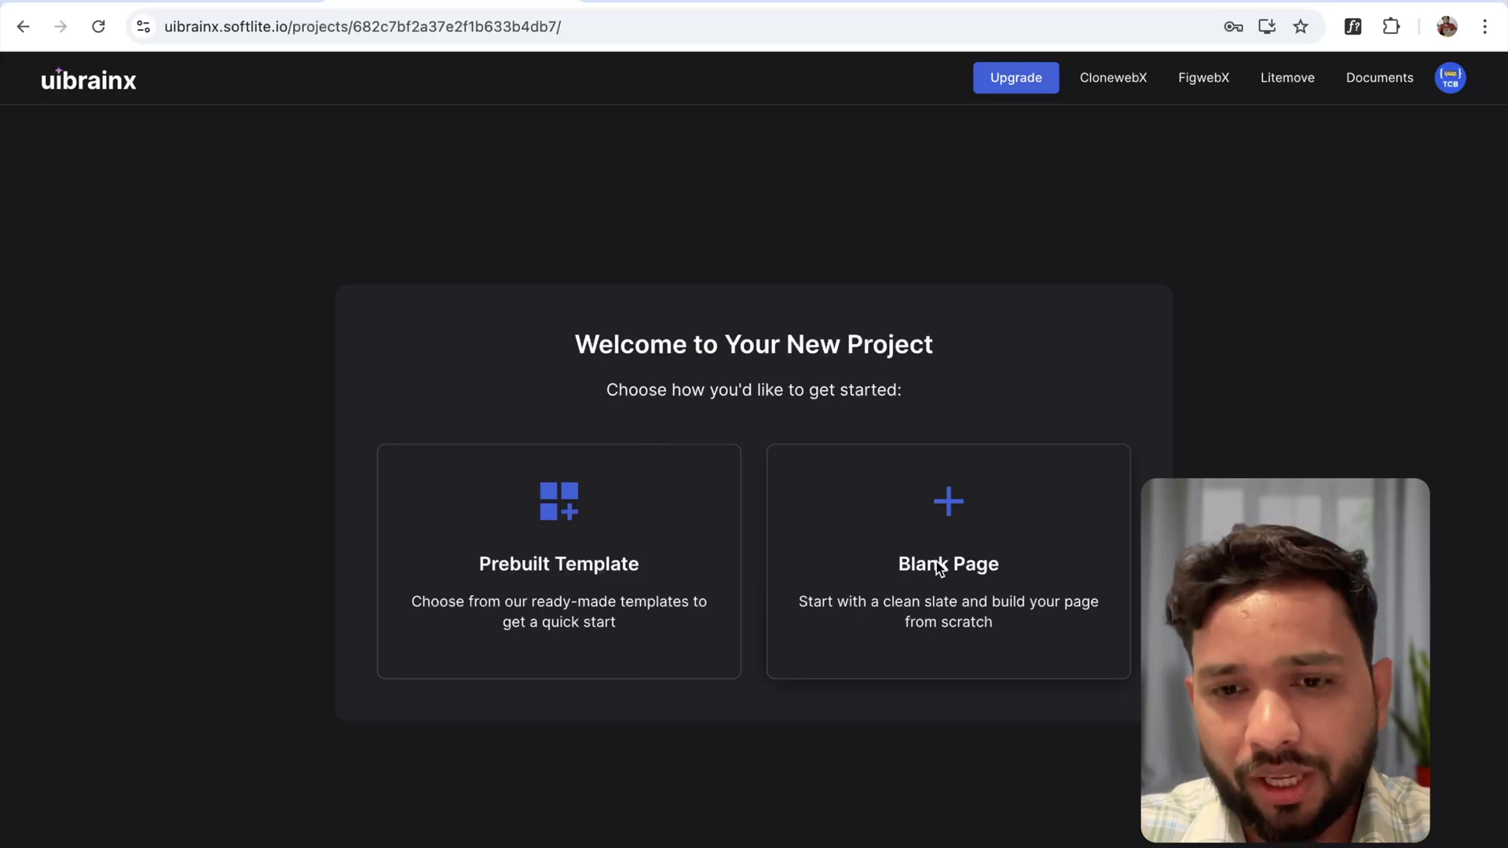
- Browse the prebuilt templates, but start the project from a blank page instead
{"action": "left_click", "coordinate": [517, 559]}
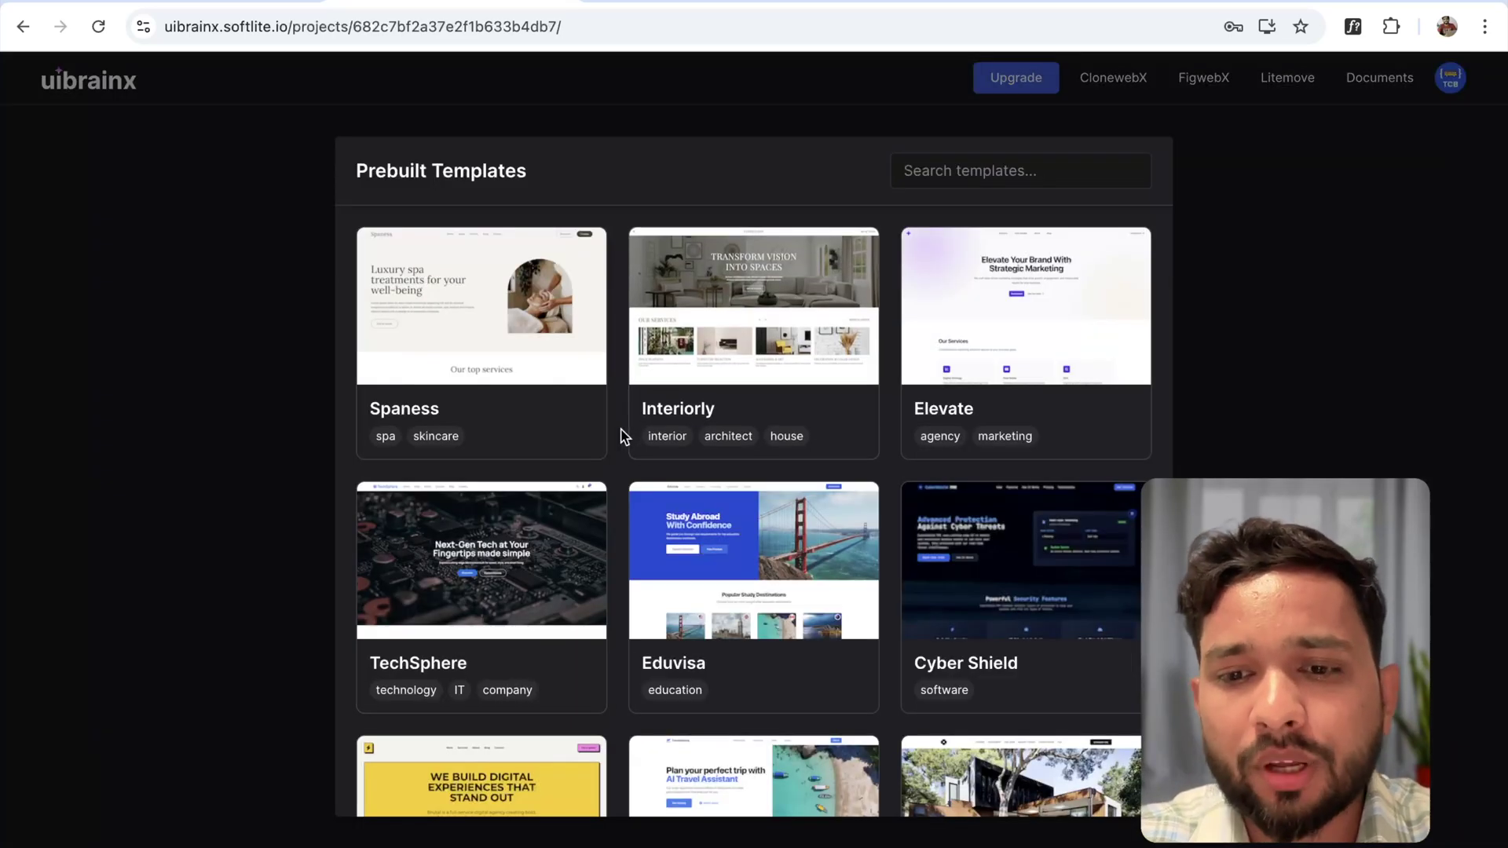
{"action": "scroll", "coordinate": [621, 436], "scroll_direction": "down", "scroll_amount": 6}
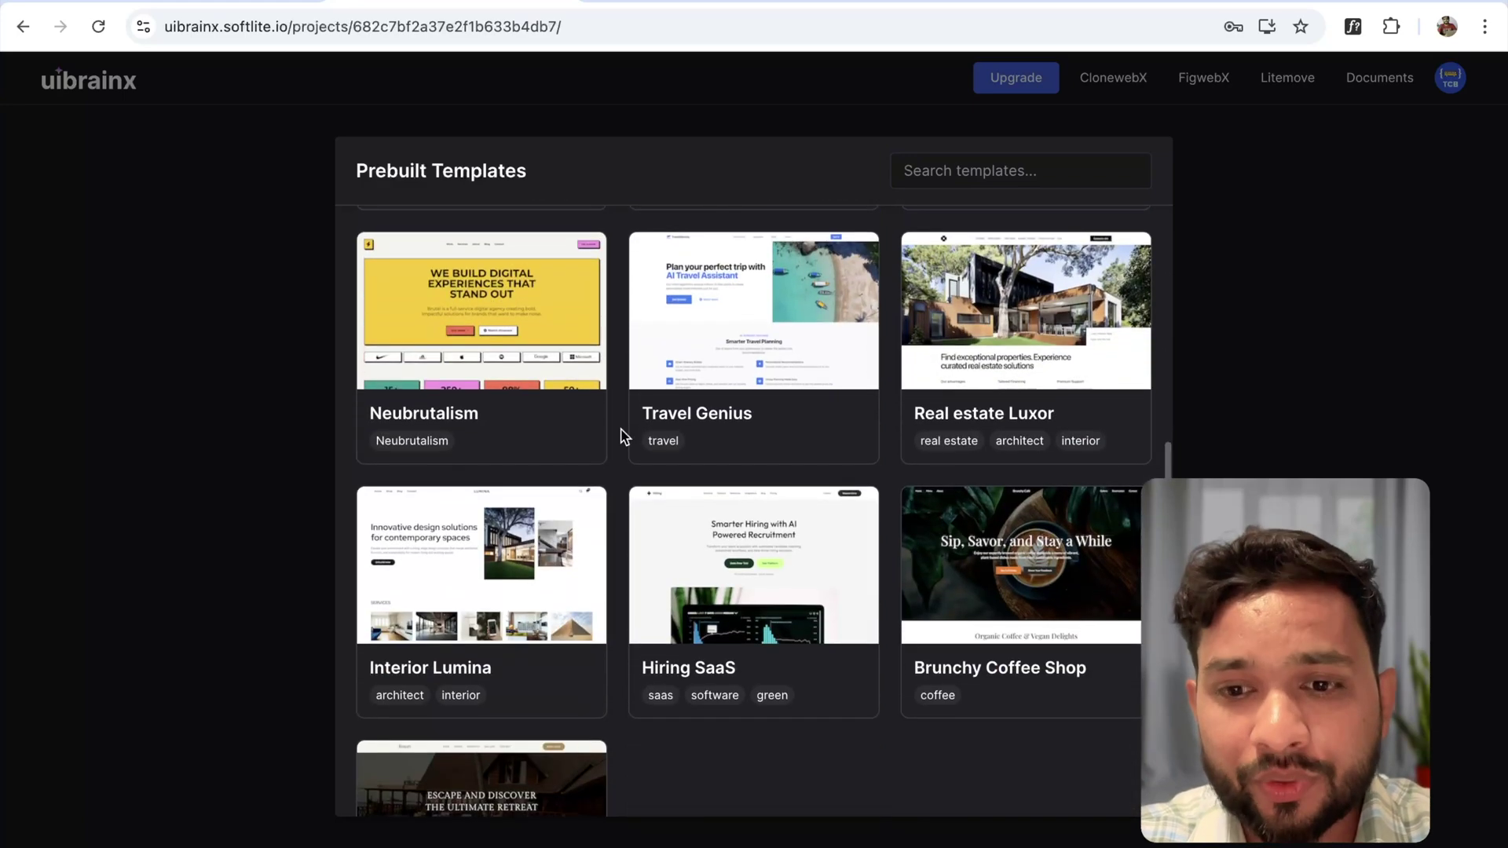
{"action": "scroll", "coordinate": [621, 437], "scroll_direction": "down", "scroll_amount": 3}
{"action": "scroll", "coordinate": [621, 437], "scroll_direction": "up", "scroll_amount": 9}
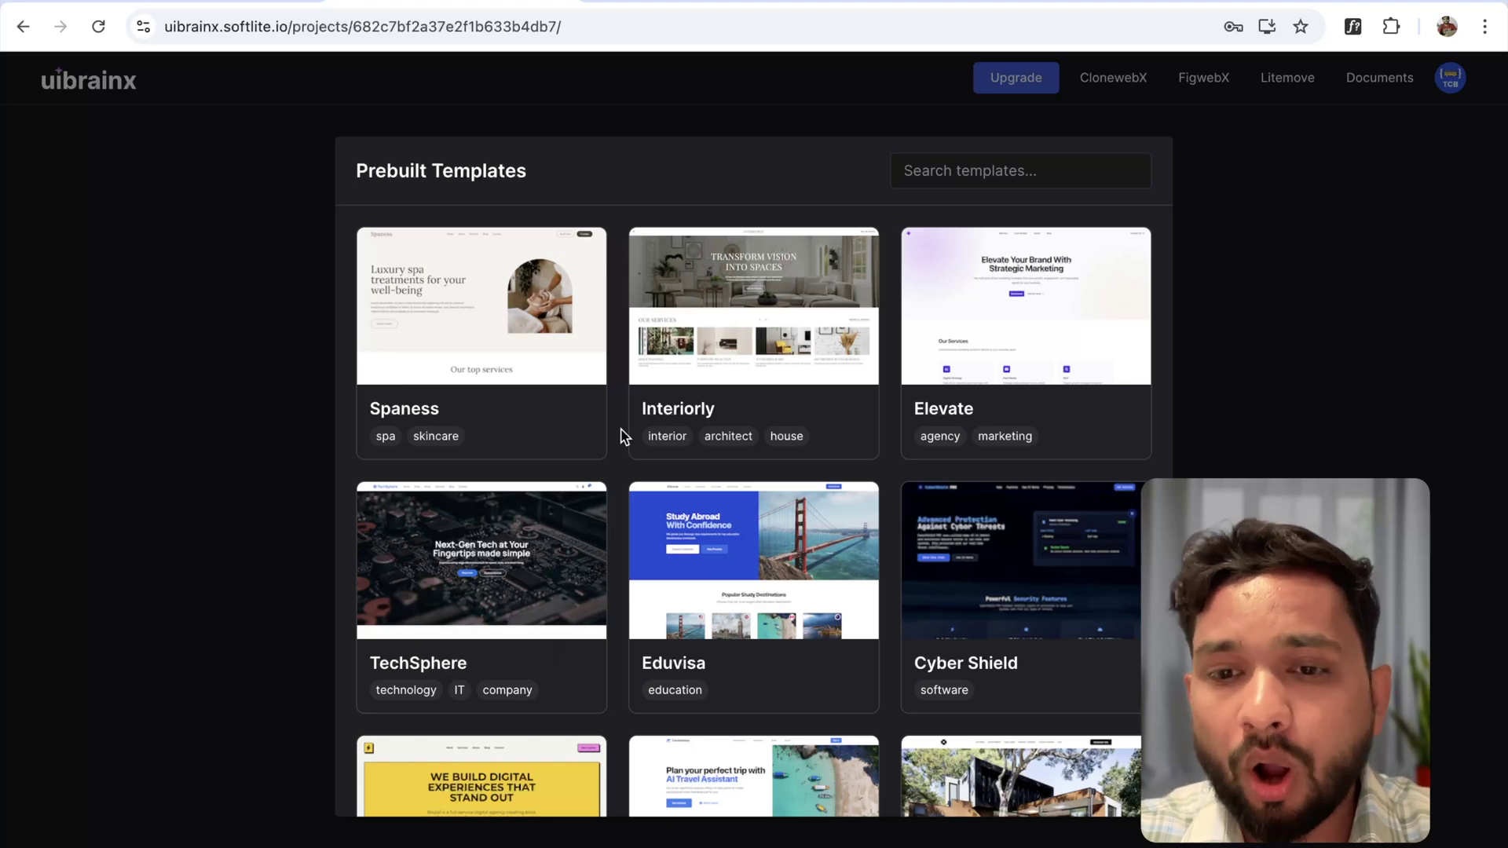
{"action": "left_click", "coordinate": [1276, 419]}
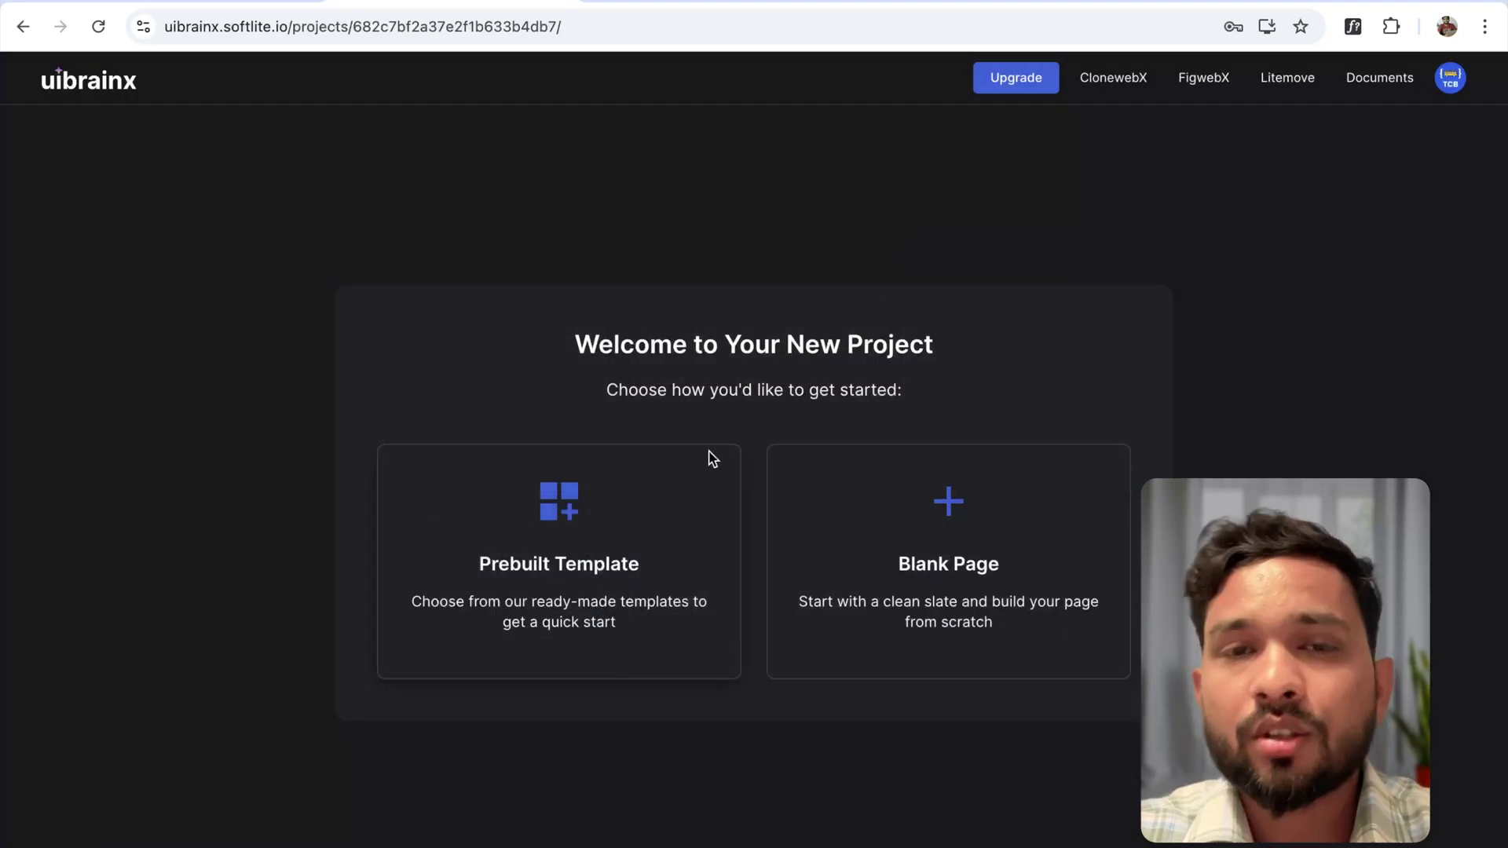
{"action": "left_click", "coordinate": [888, 542]}
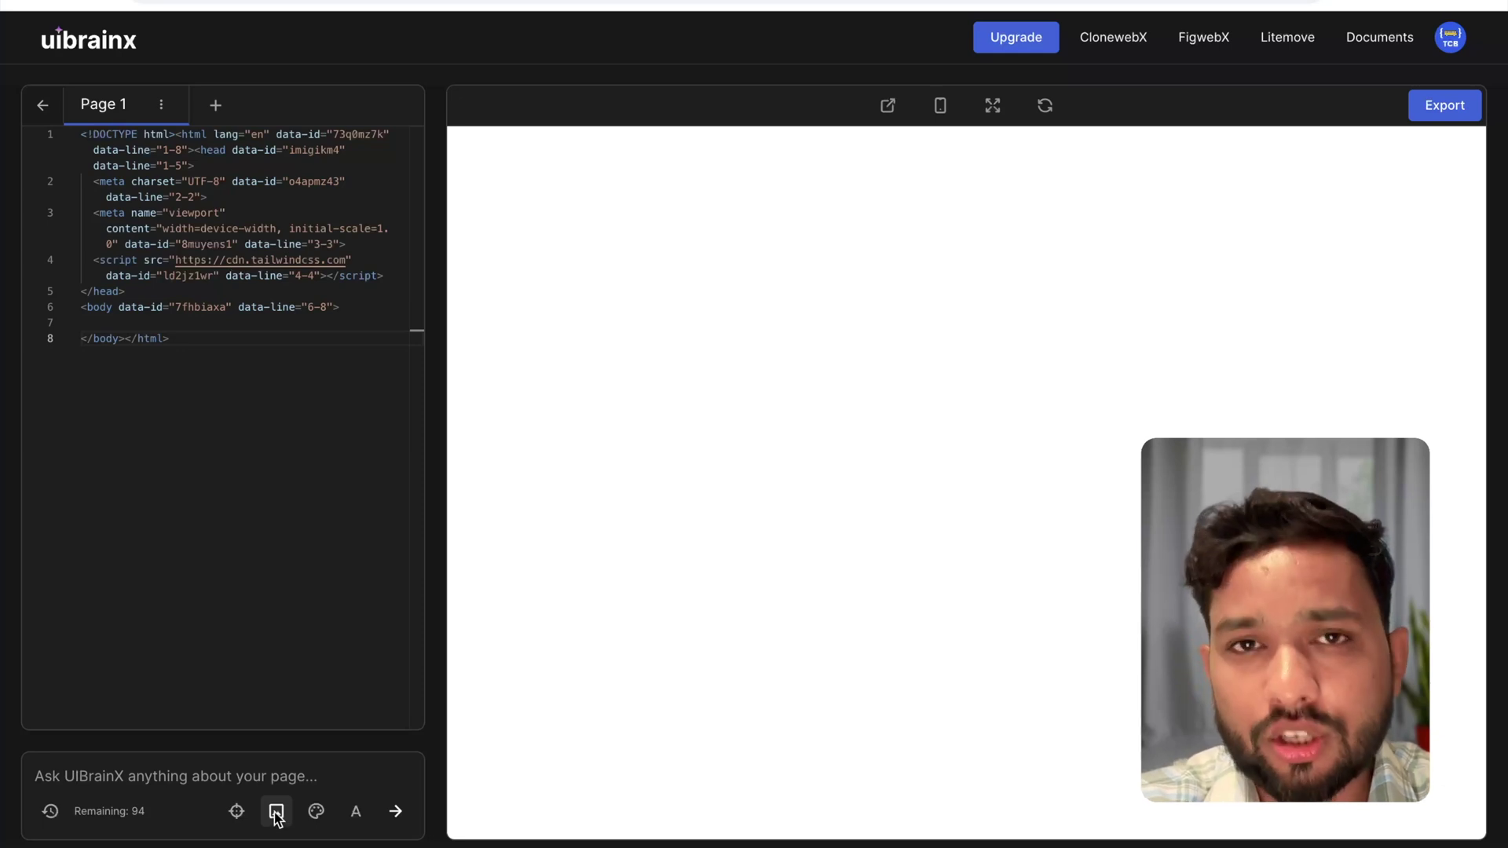
- Examine the color palettes and fonts offered for the page prompt without choosing any
{"action": "left_click", "coordinate": [315, 814]}
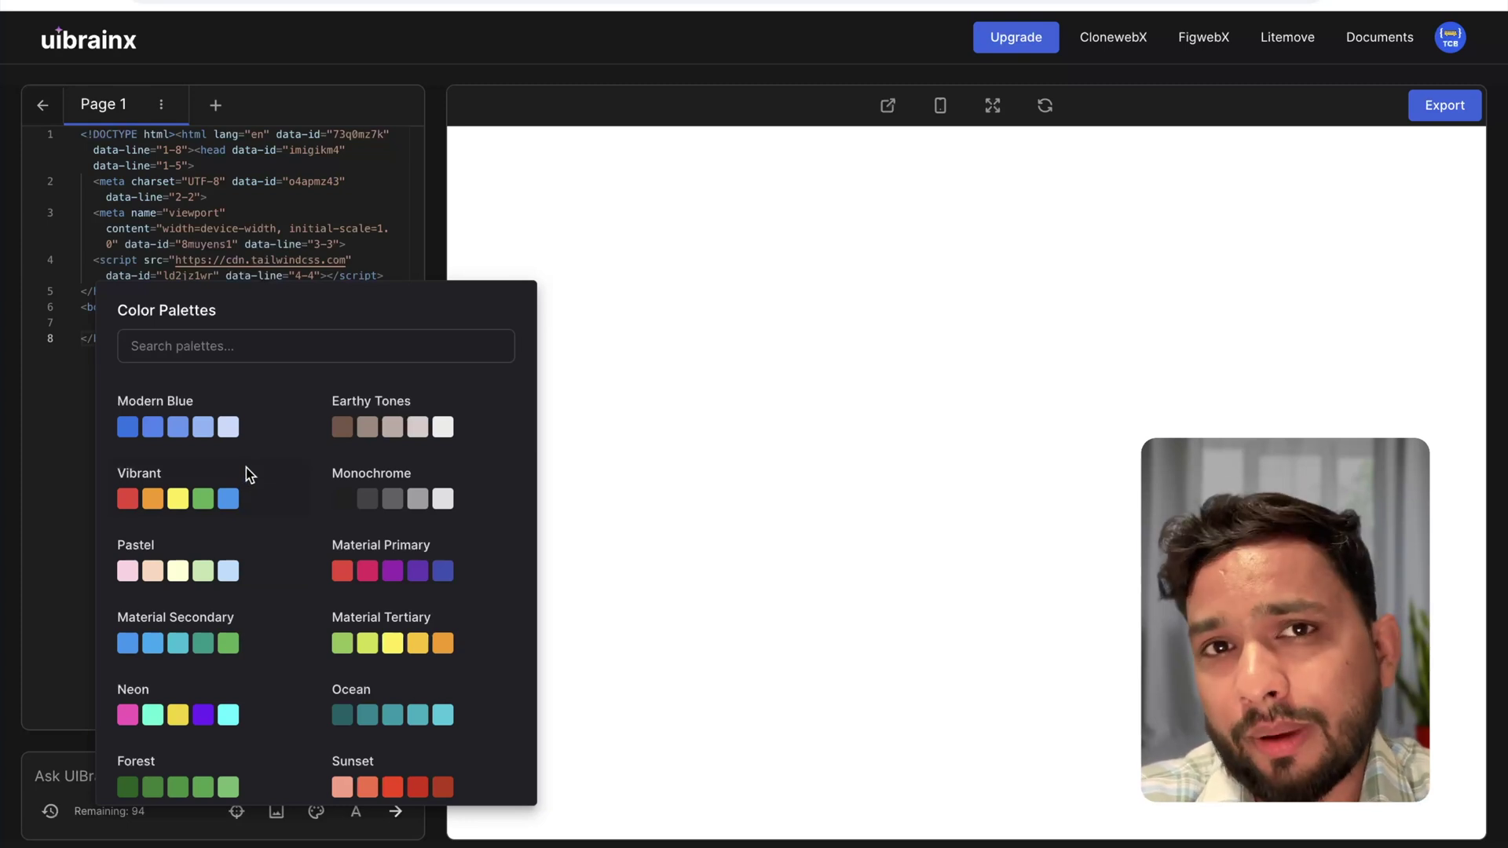
{"action": "scroll", "coordinate": [313, 635], "scroll_direction": "down", "scroll_amount": 2}
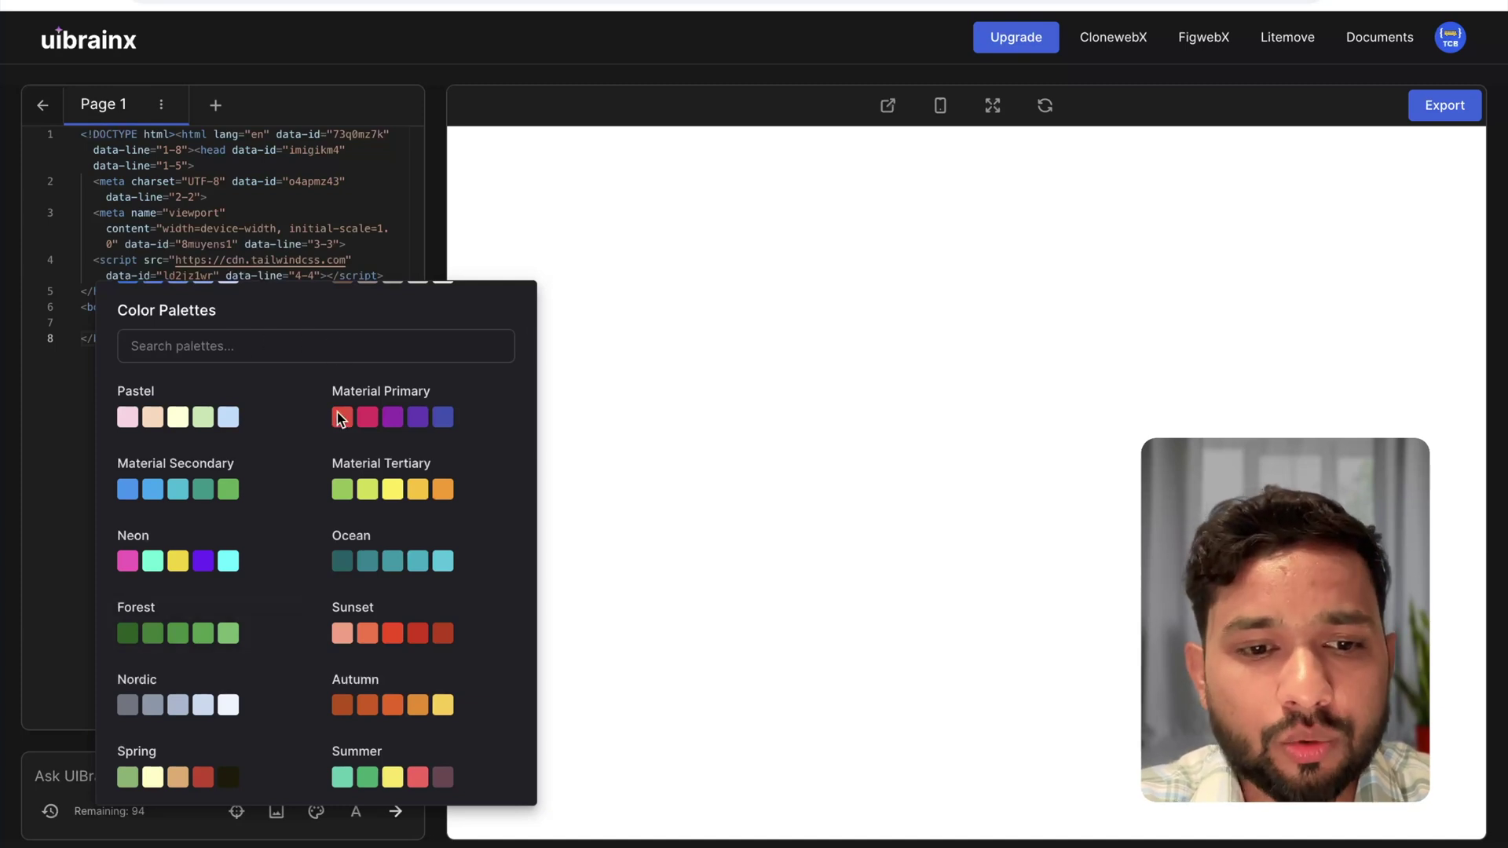
{"action": "left_click", "coordinate": [69, 411]}
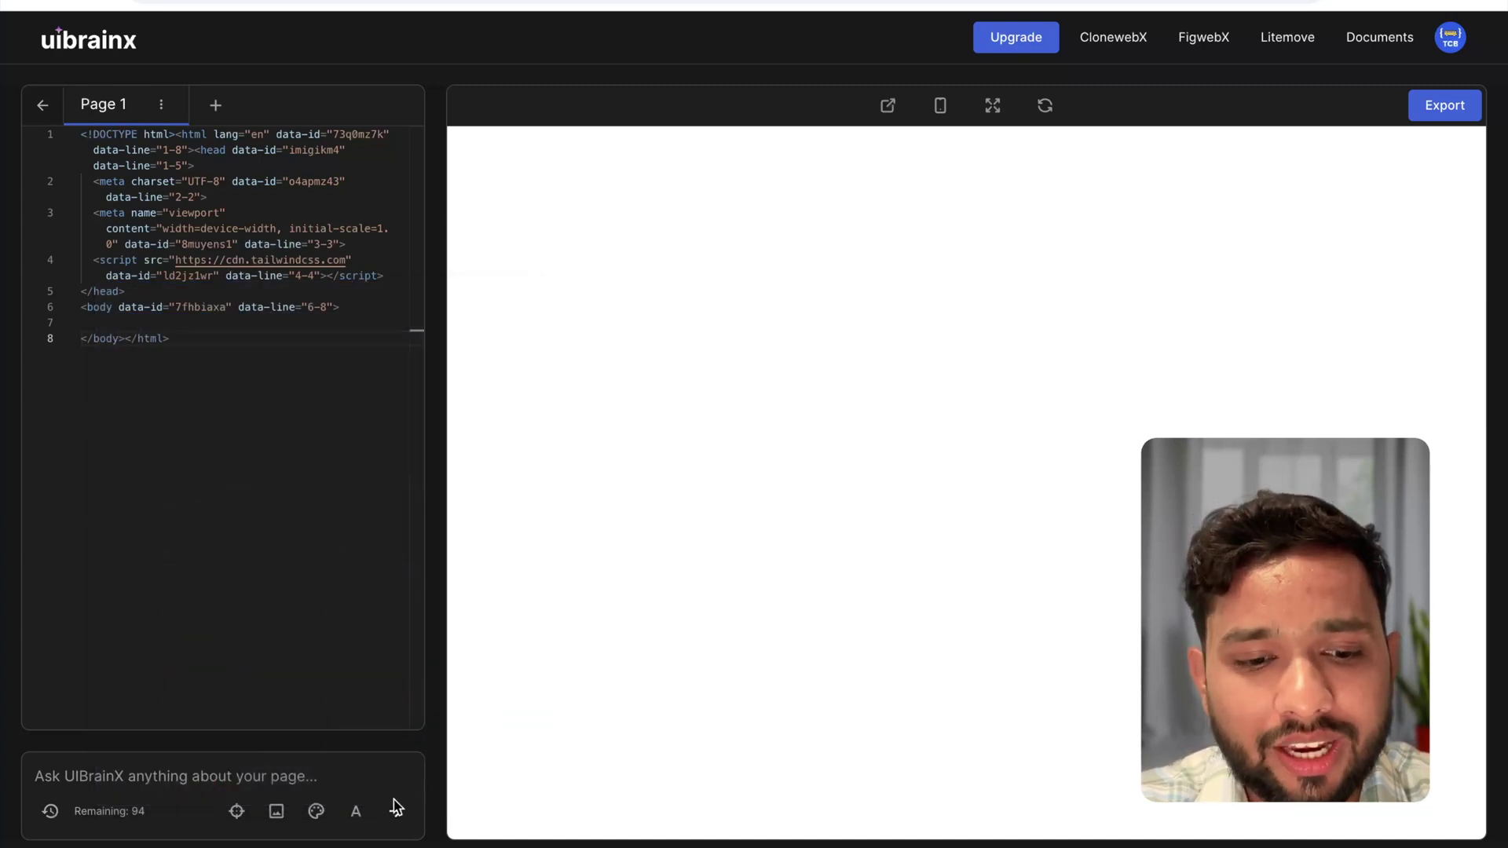
{"action": "left_click", "coordinate": [352, 817]}
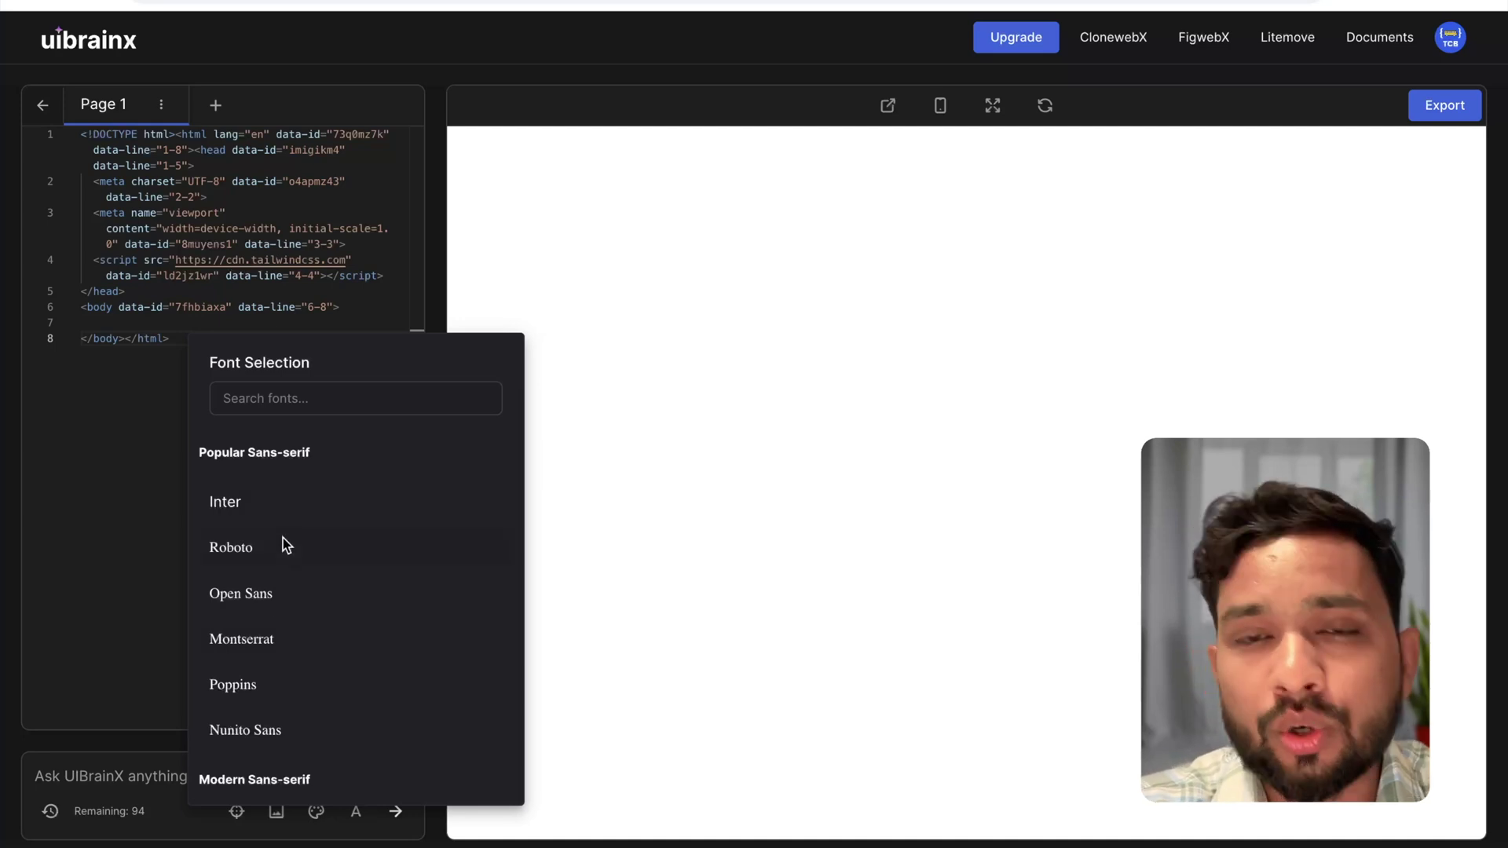
{"action": "left_click", "coordinate": [179, 721]}
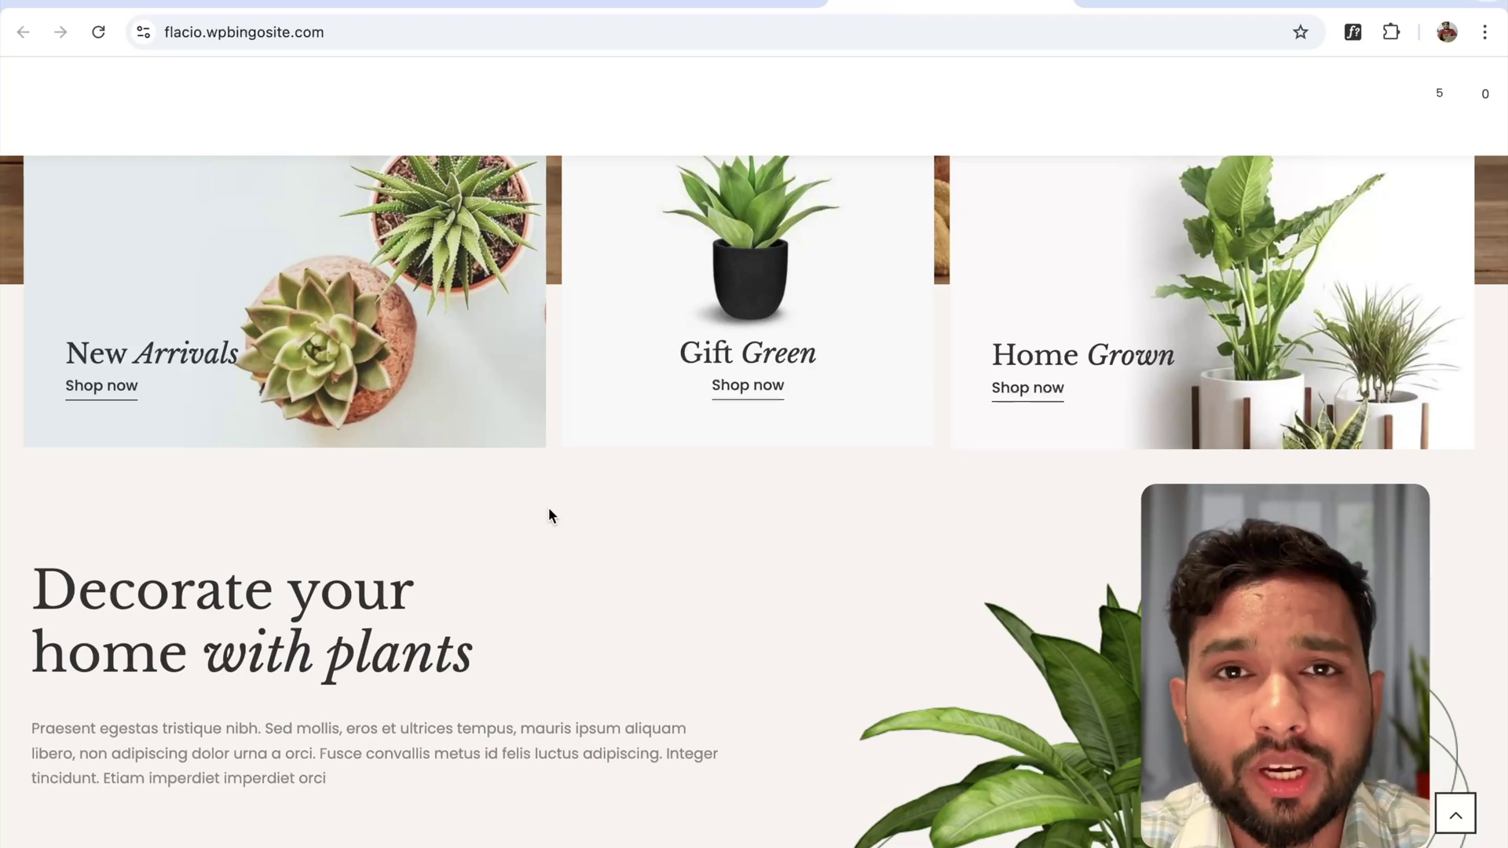
- Copy the address flacio.wpbingosite.com into the UIBrainX prompt and request a redesign of that site
{"action": "left_click", "coordinate": [606, 43]}
{"action": "key", "text": "ctrl+c"}
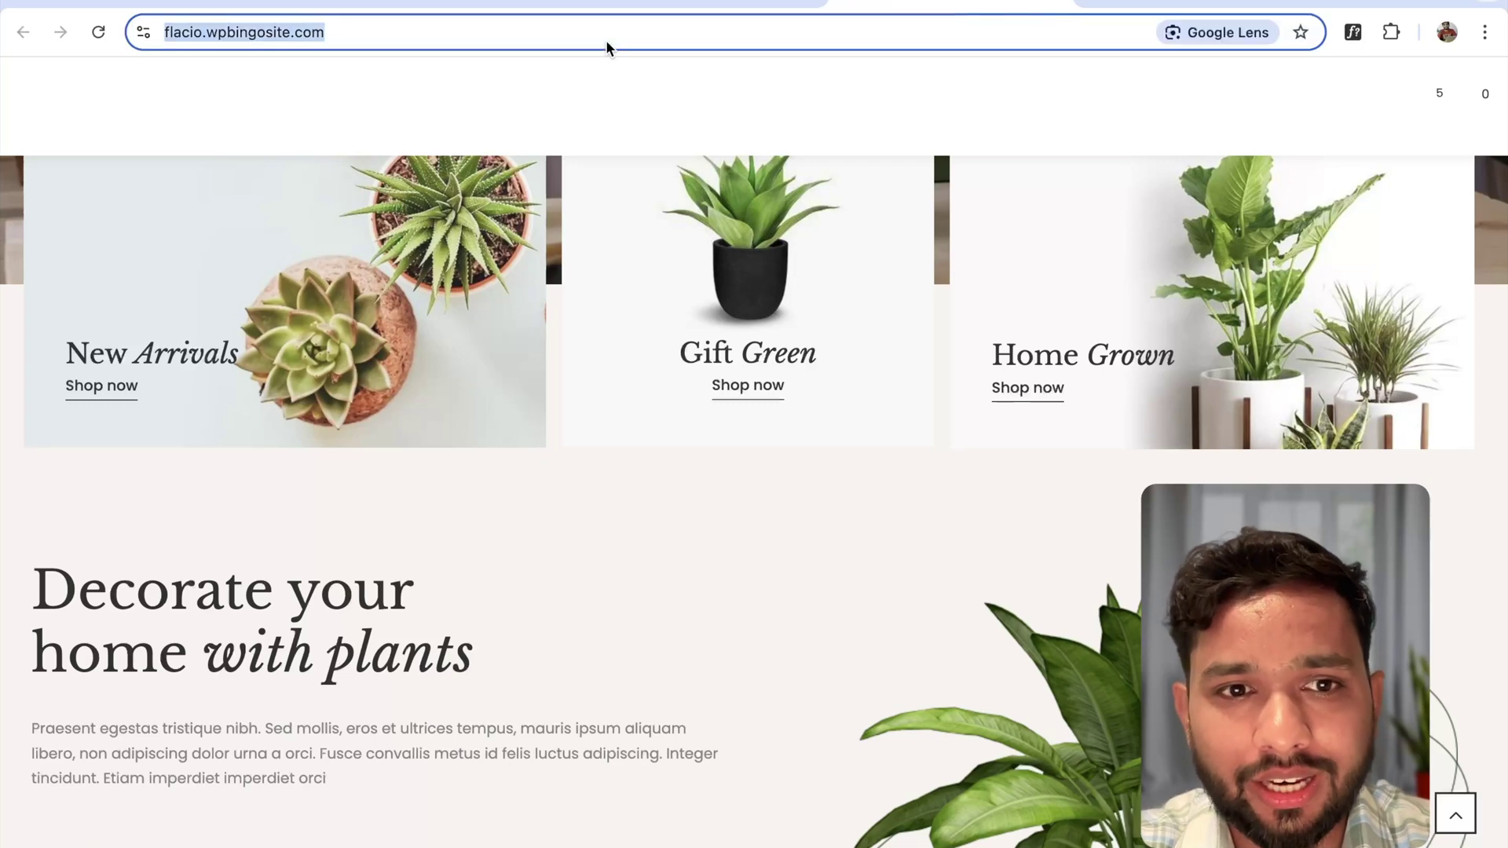
{"action": "left_click", "coordinate": [402, 11]}
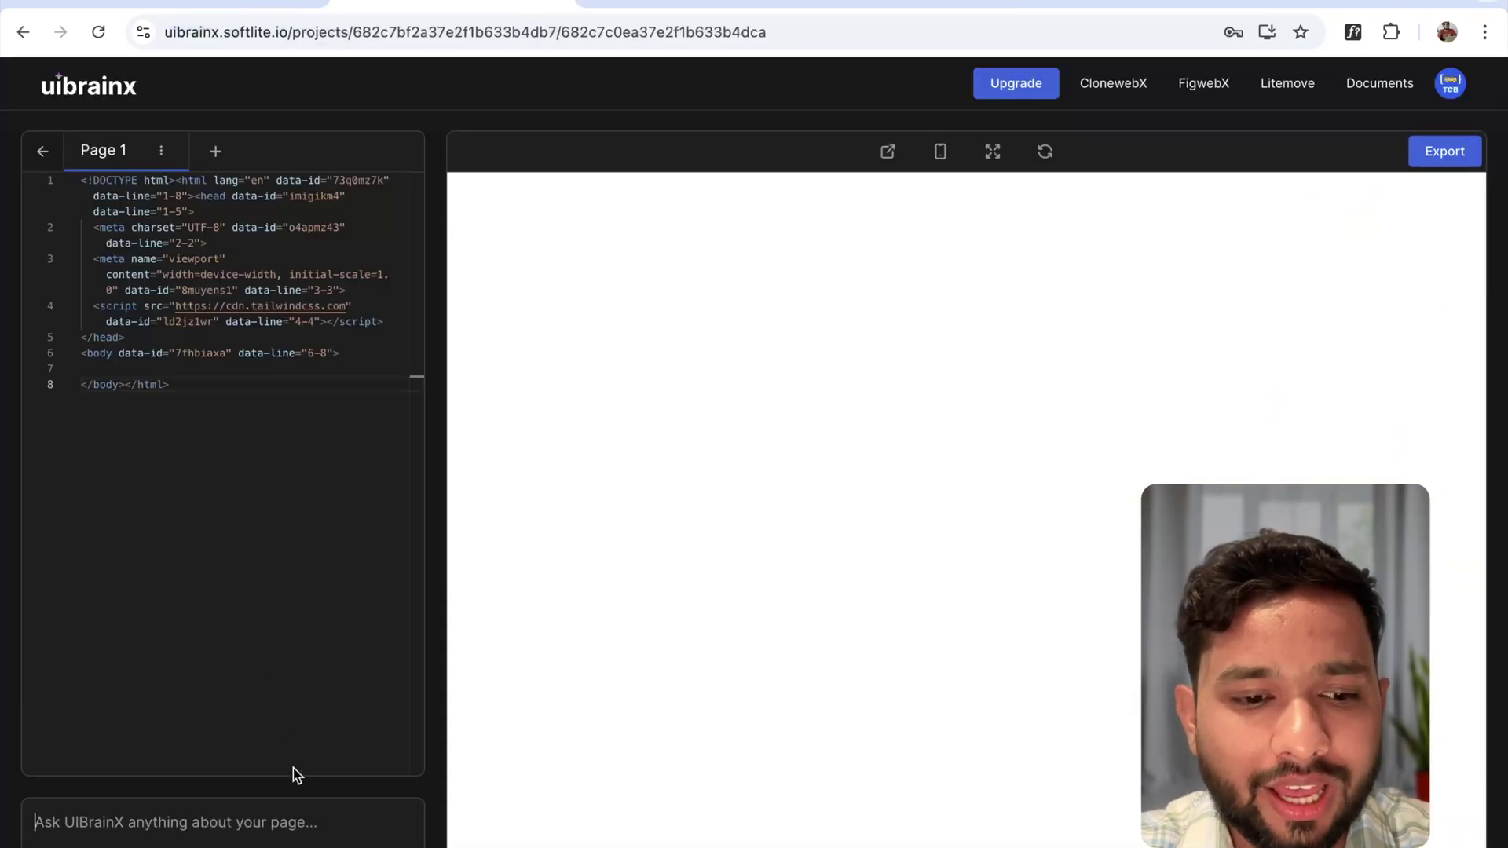
{"action": "key", "text": "ctrl+v"}
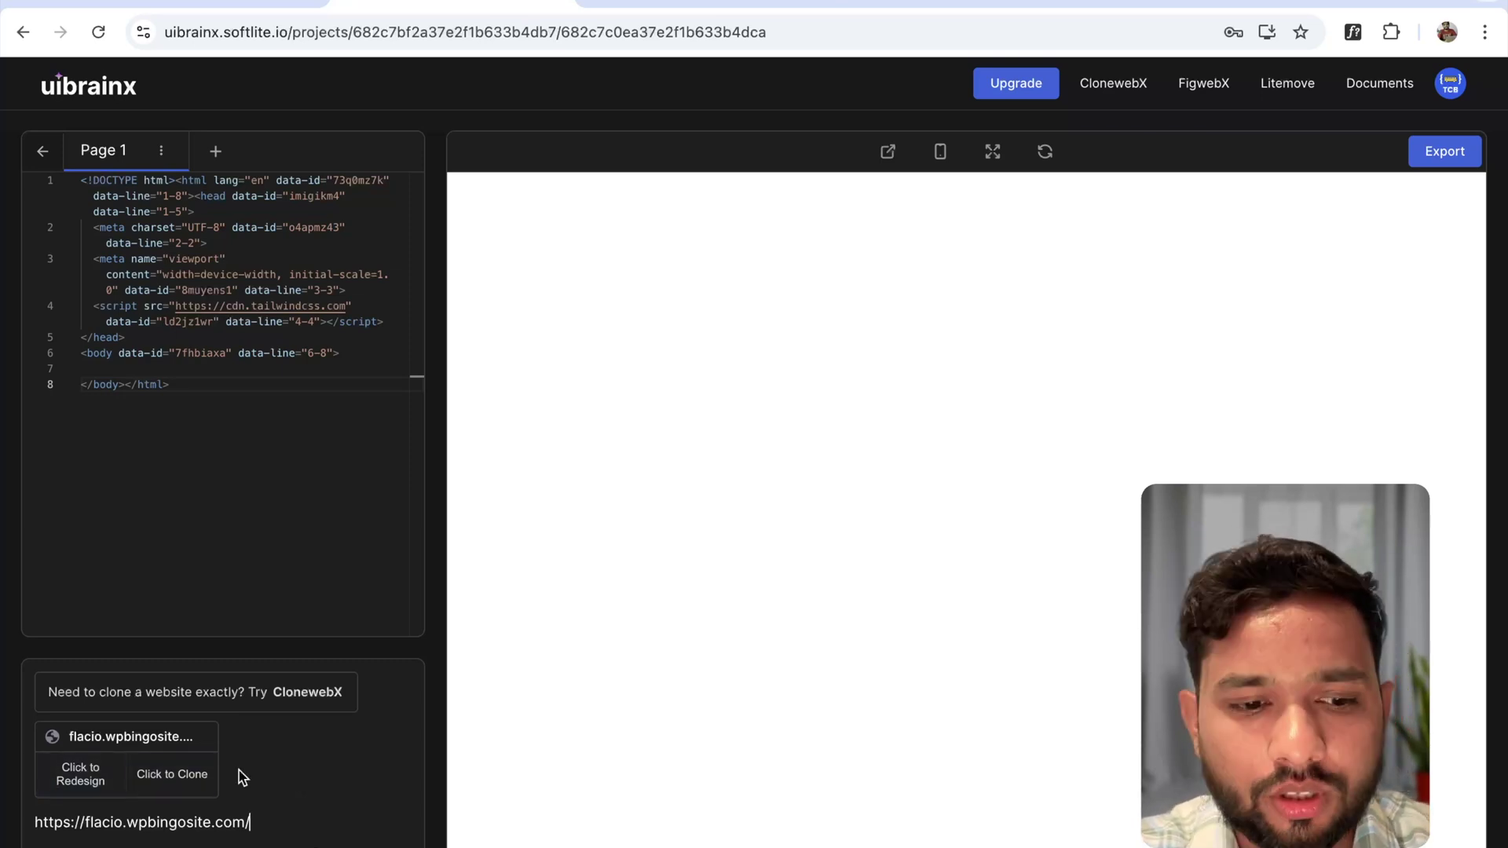
{"action": "left_click", "coordinate": [60, 785]}
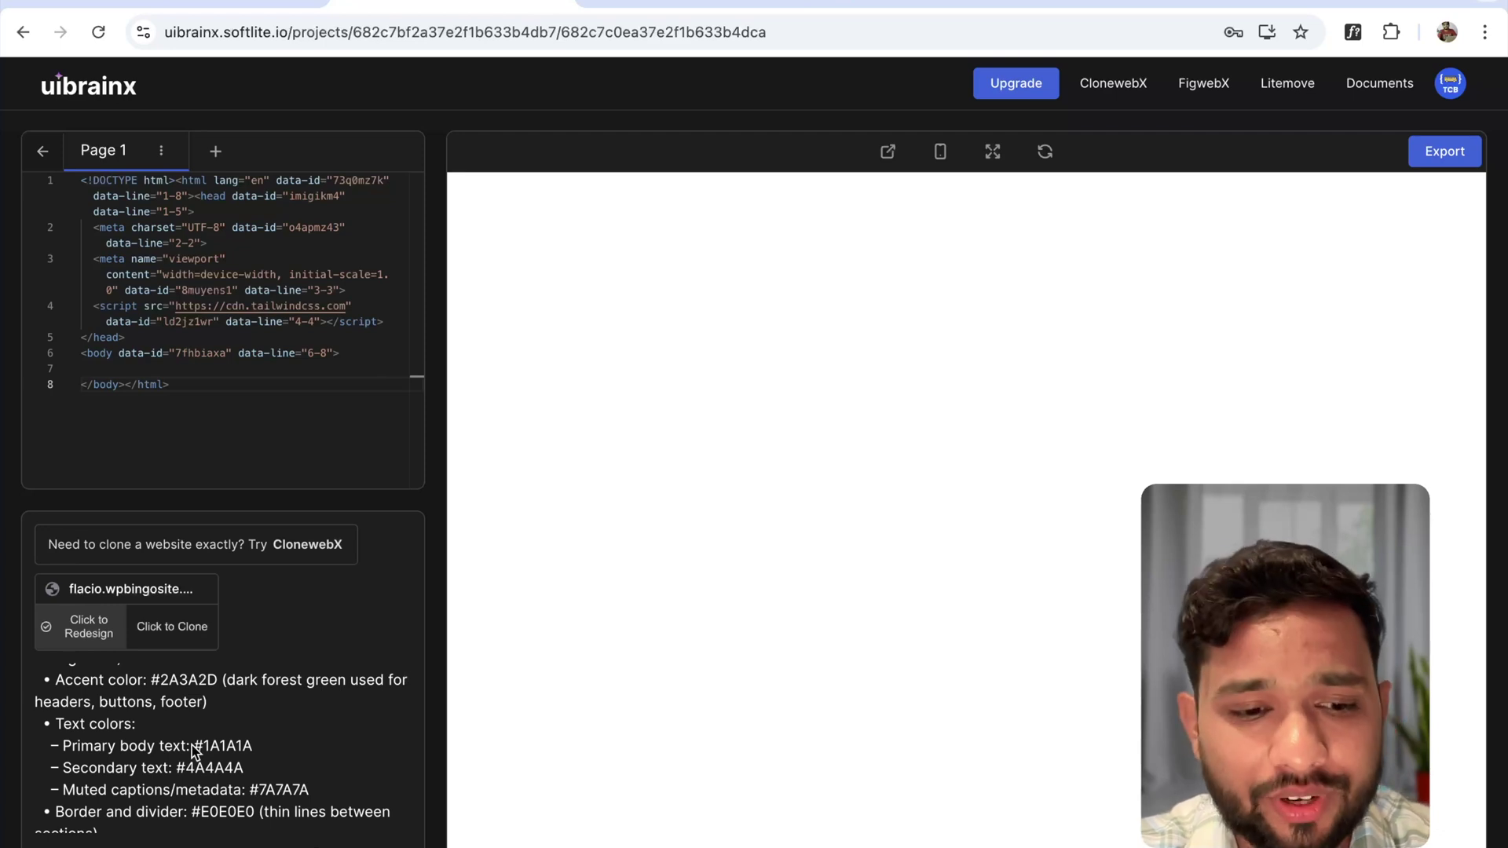
- Copy the color specifications into ChatGPT, asking for a solid prompt for a plant info website with Home, about, plants and contact menus
{"action": "left_click_drag", "start_coordinate": [128, 769], "coordinate": [40, 799]}
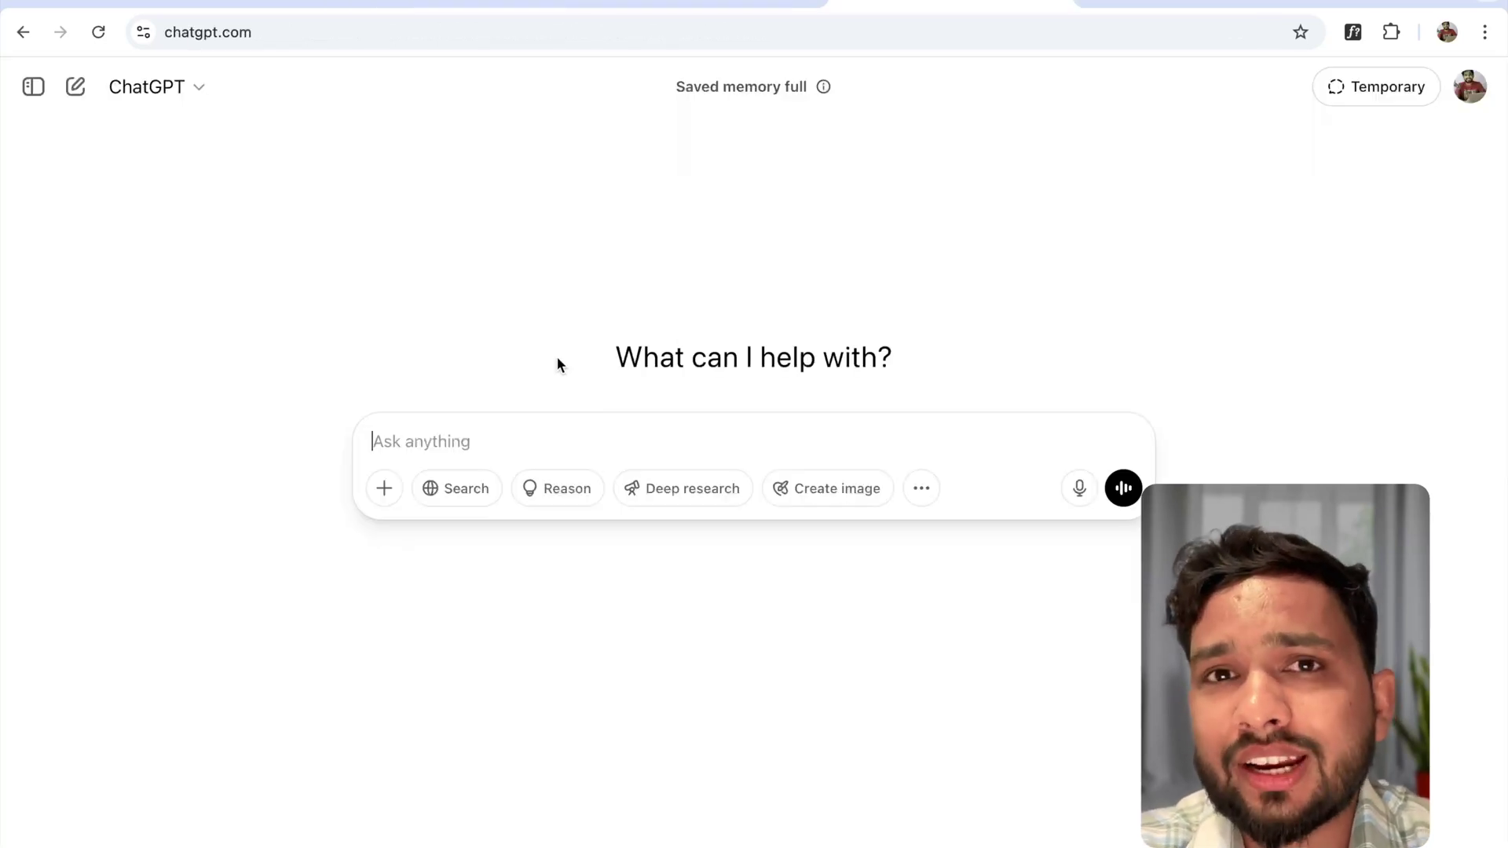
{"action": "type", "text": "give a solid prompt for creati"}
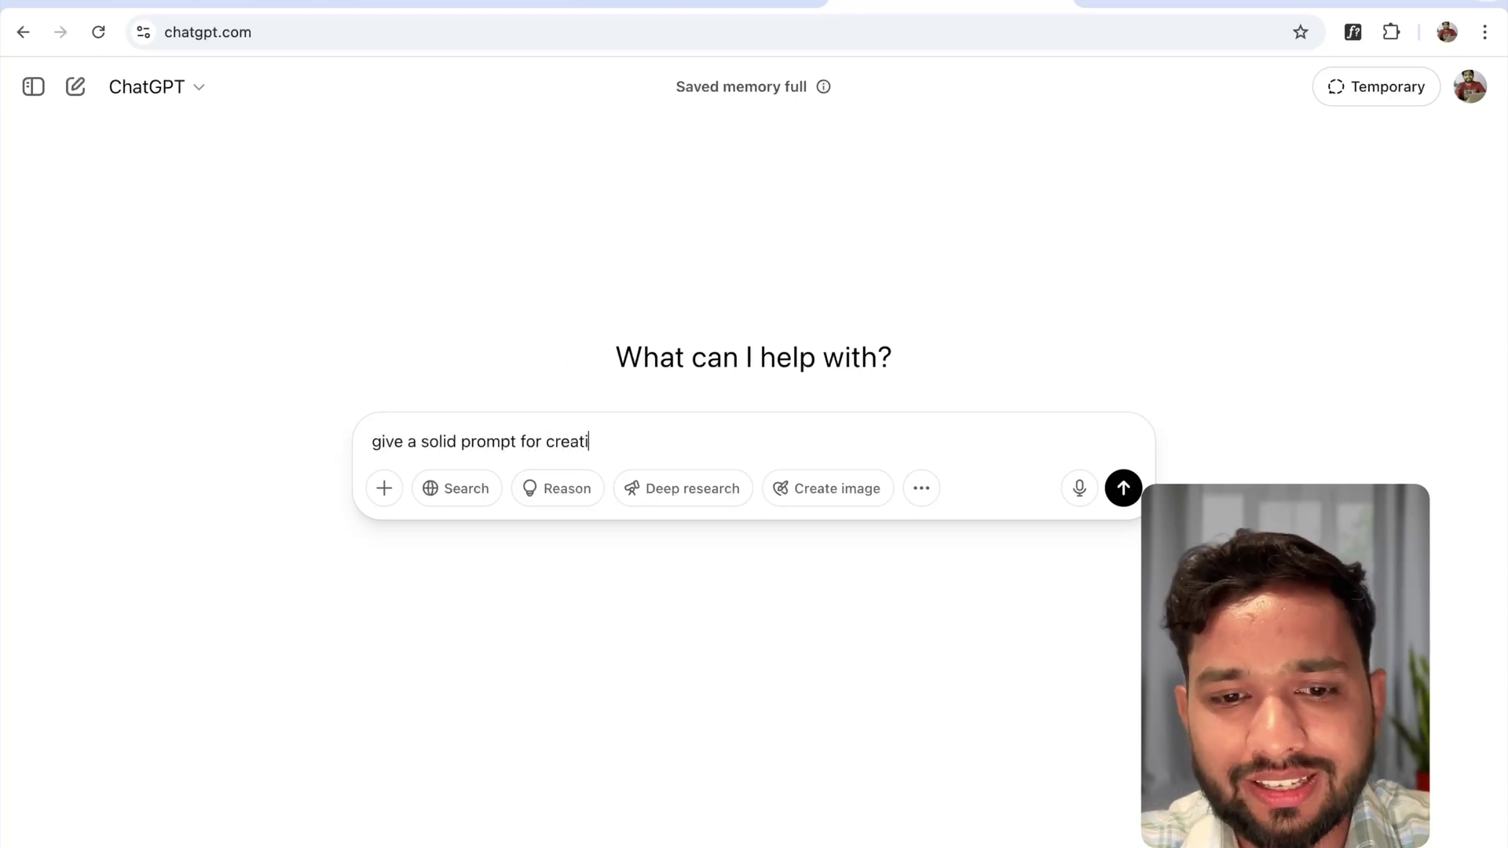
{"action": "type", "text": "ng a plant info website add some menu"}
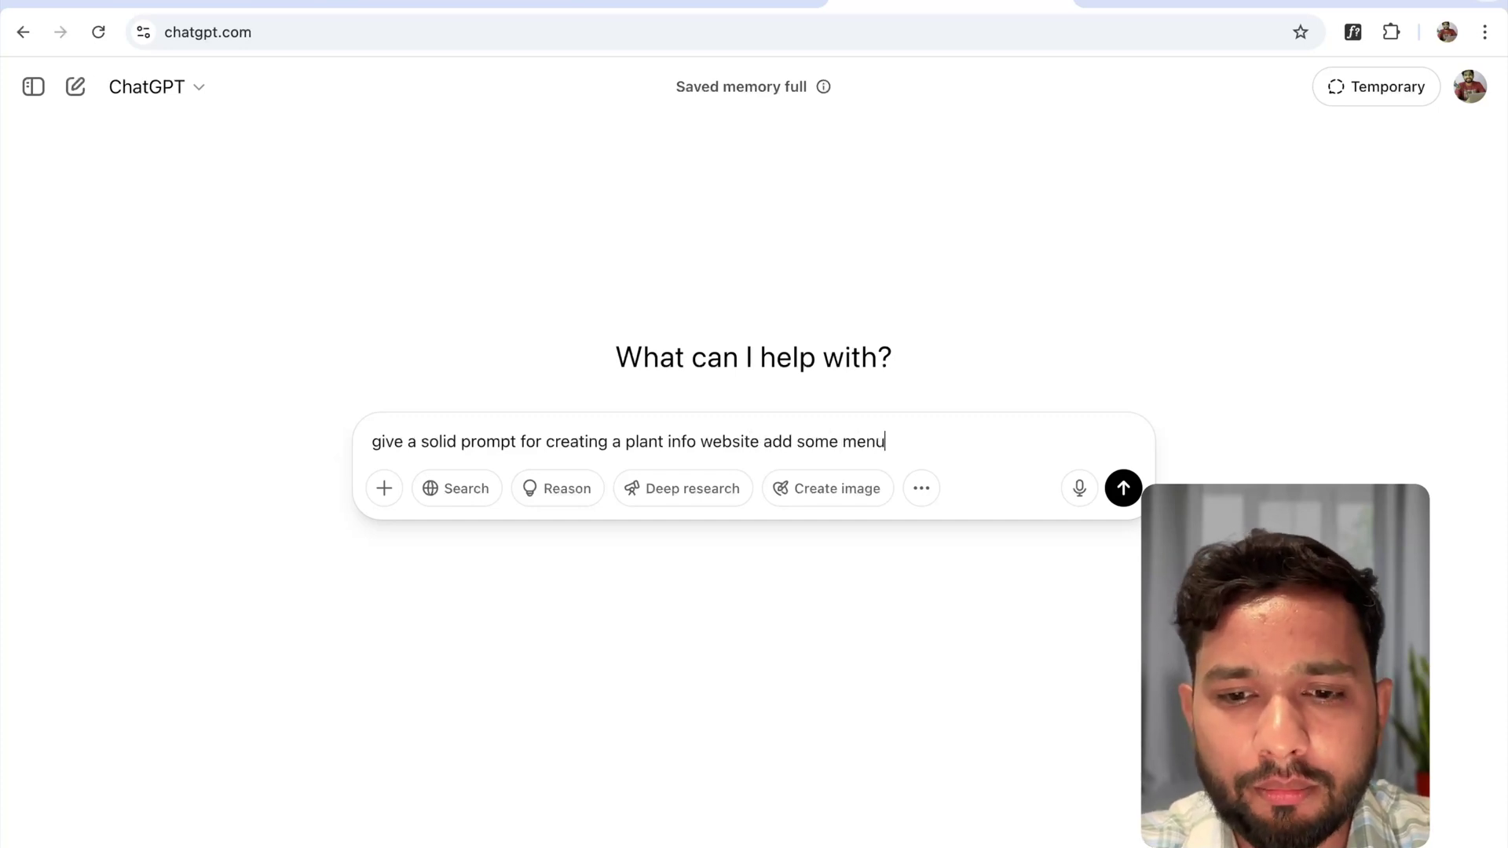
{"action": "type", "text": "s like Home, a"}
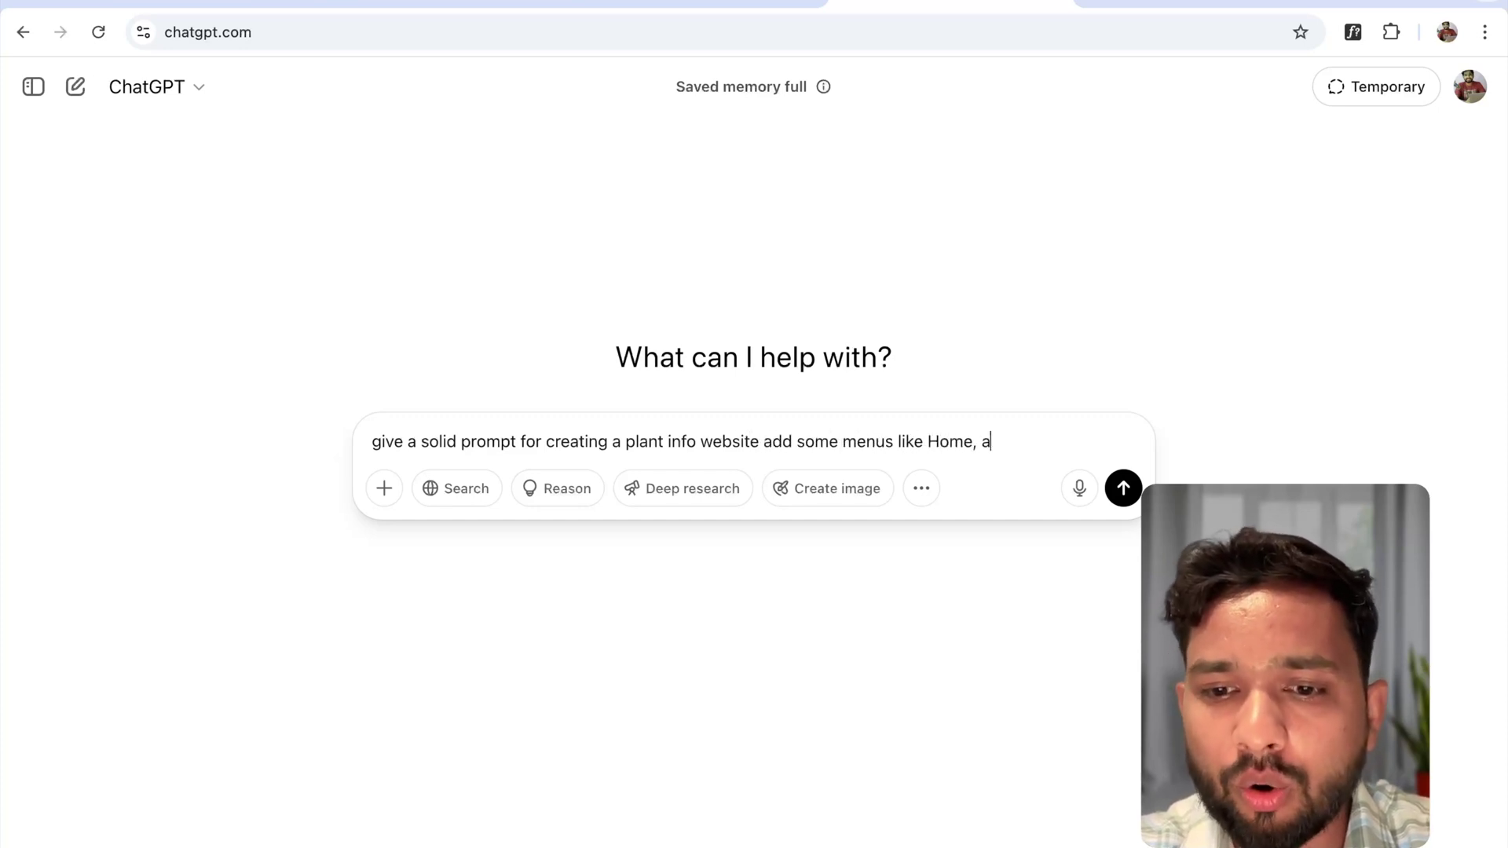
{"action": "type", "text": "bout , plan"}
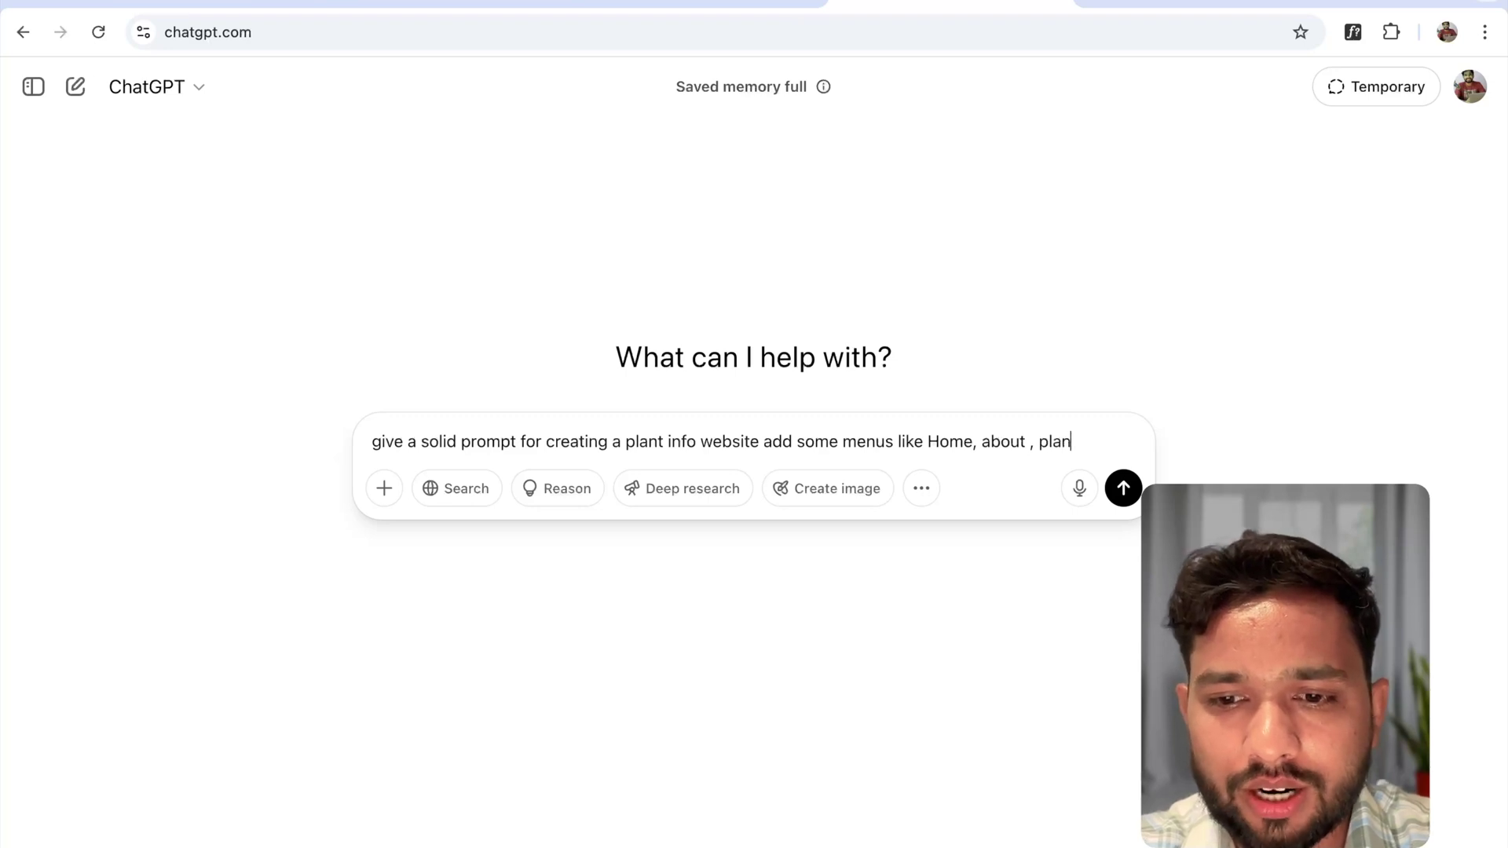
{"action": "type", "text": "ts , contact and have these color themes "}
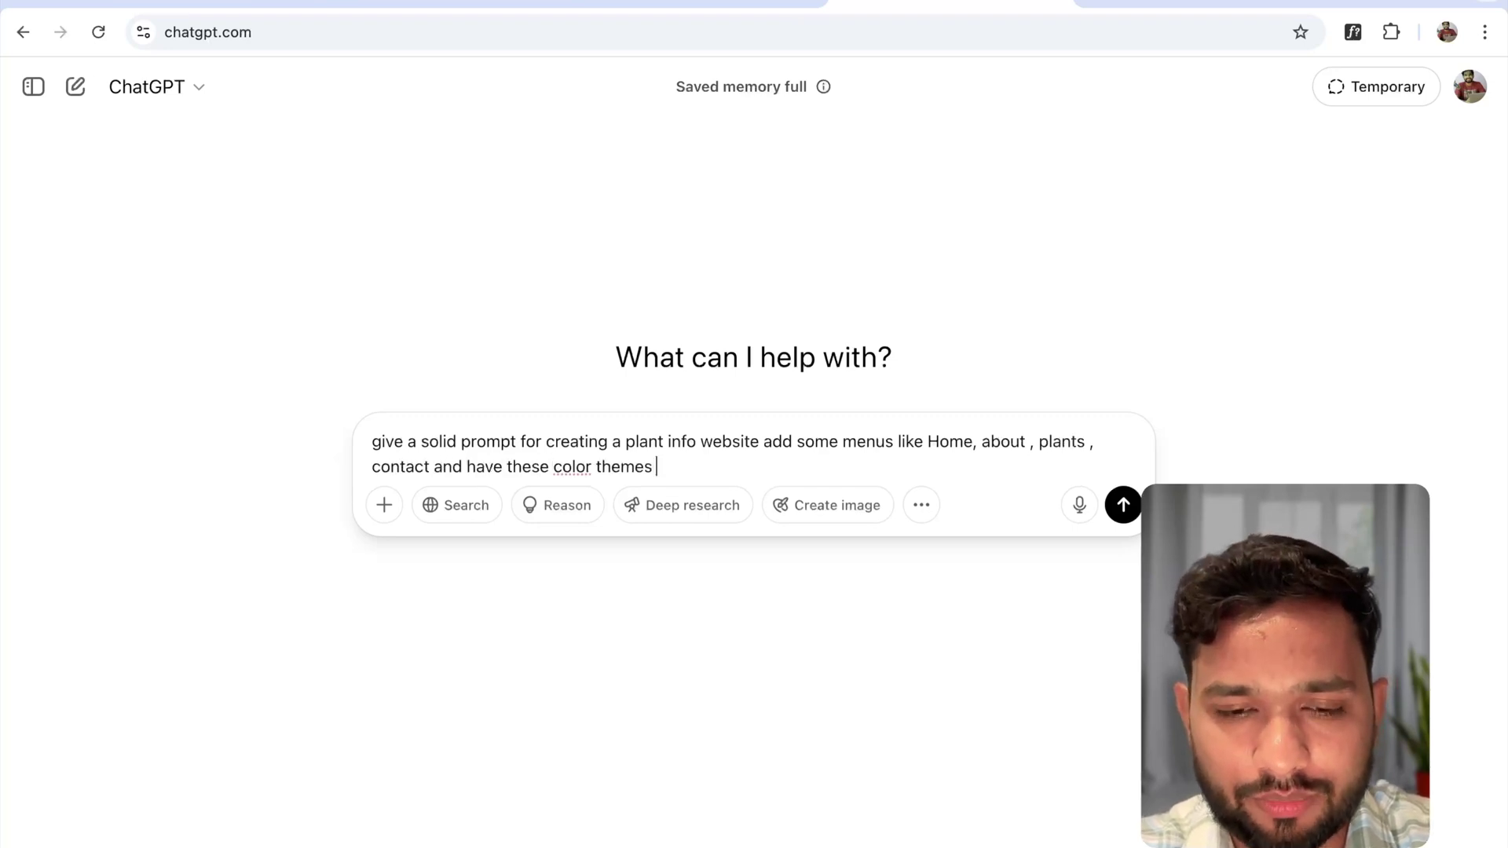
{"action": "type", "text": "and font"}
{"action": "key", "text": "ctrl+v"}
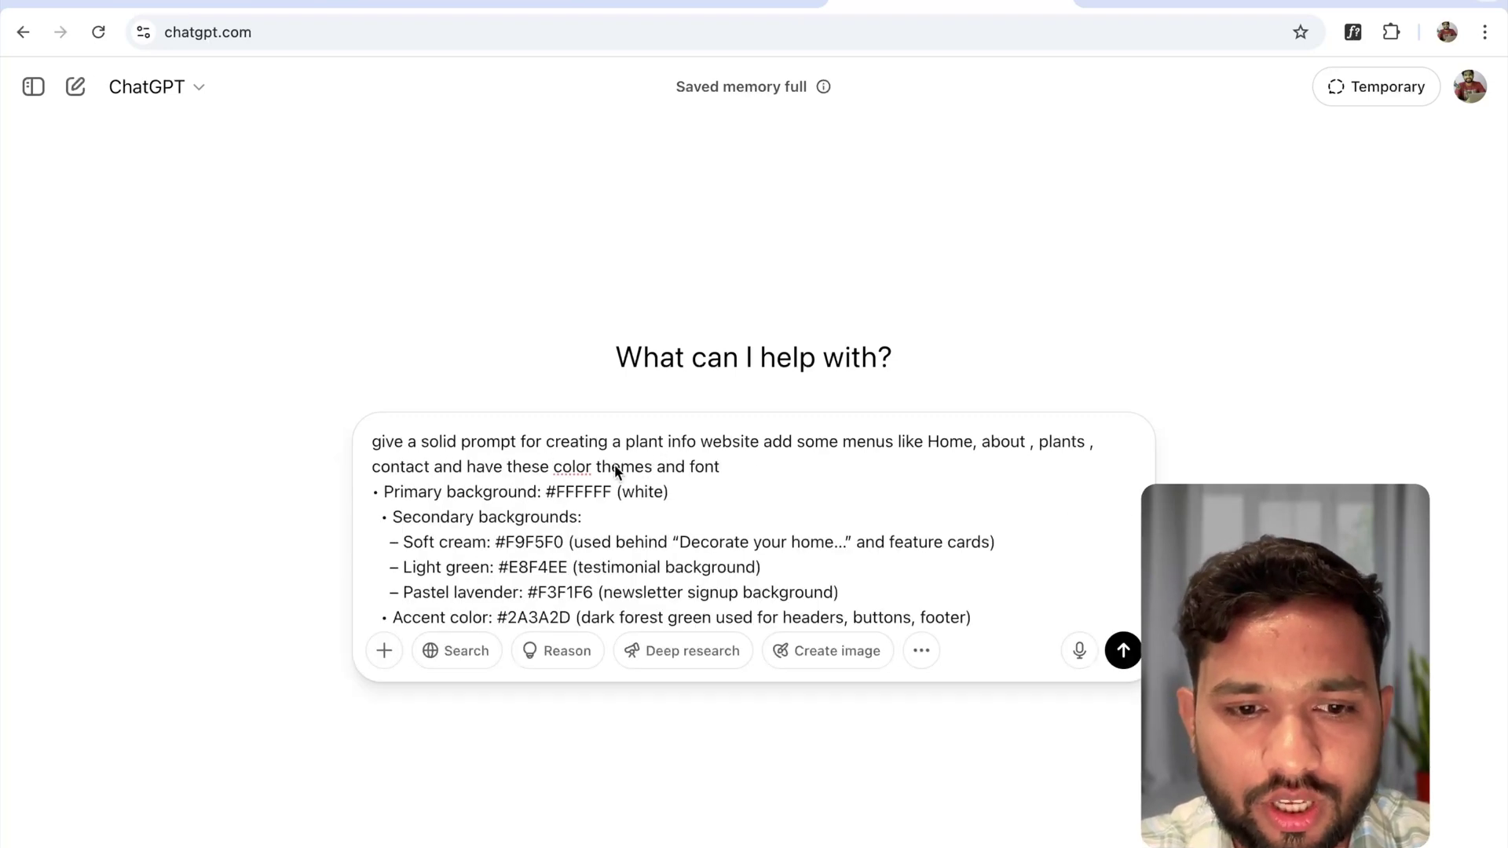
- Remove the usage notes after the secondary background and accent colors plus the muted captions line, and send the request
{"action": "scroll", "coordinate": [644, 557], "scroll_direction": "down", "scroll_amount": 2}
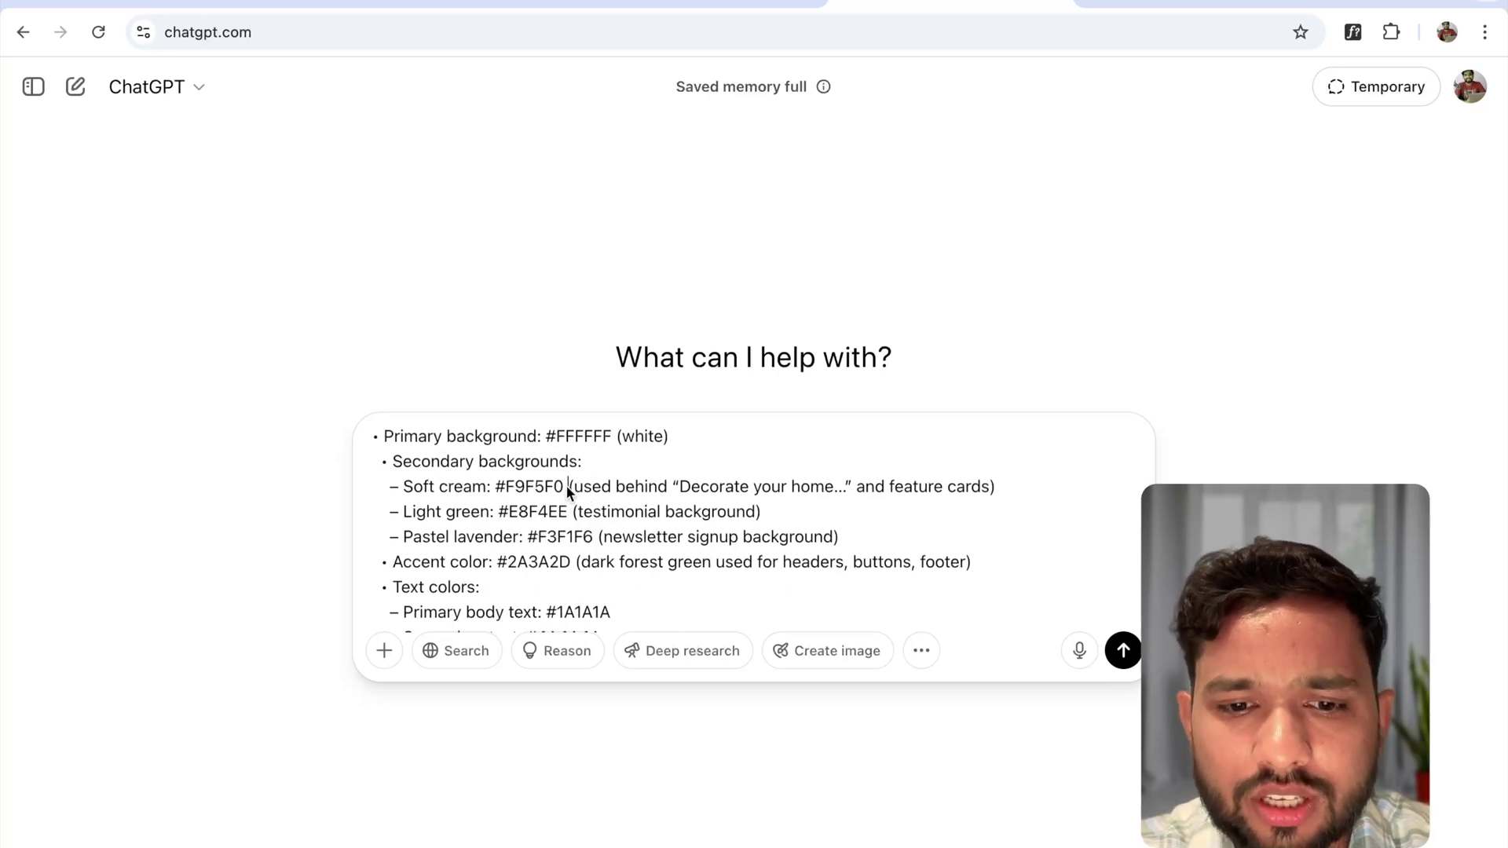
{"action": "key", "text": "super+shift+Right"}
{"action": "key", "text": "BackSpace"}
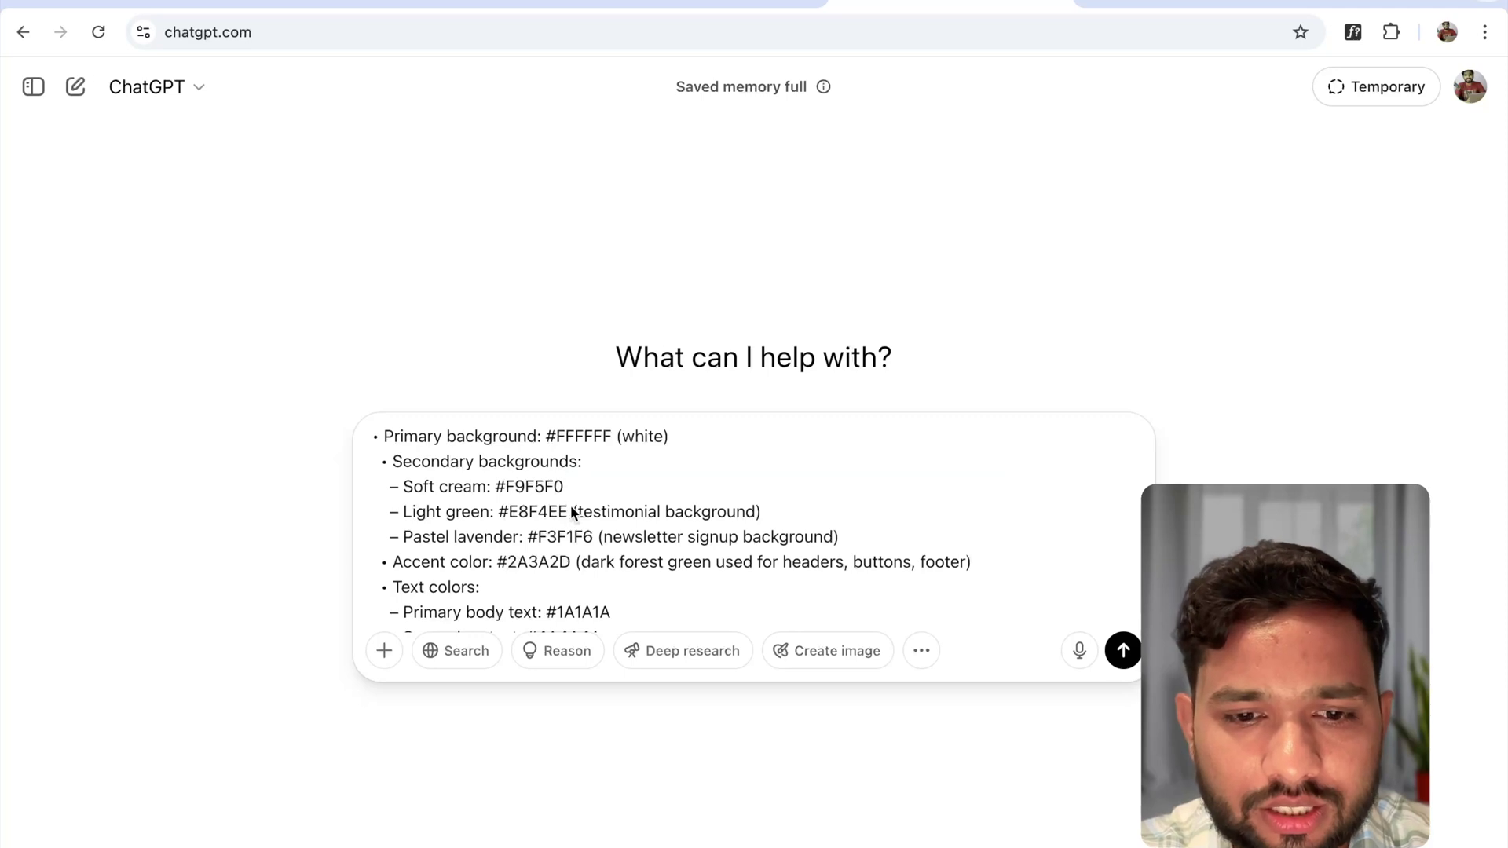
{"action": "key", "text": "super+shift+Right"}
{"action": "key", "text": "BackSpace"}
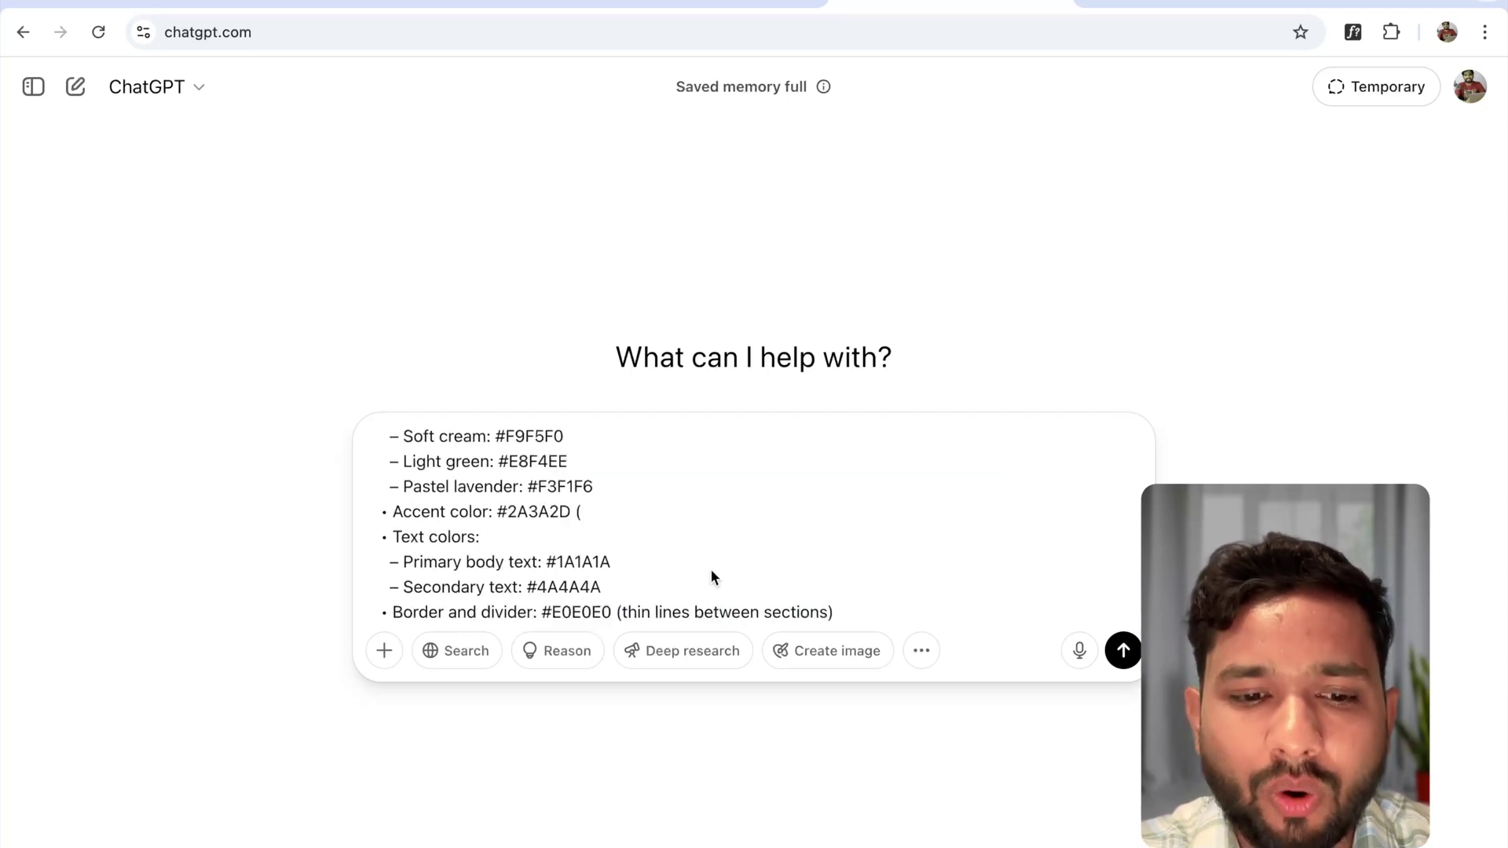
{"action": "scroll", "coordinate": [710, 577], "scroll_direction": "up", "scroll_amount": 1}
{"action": "scroll", "coordinate": [710, 577], "scroll_direction": "up", "scroll_amount": 2}
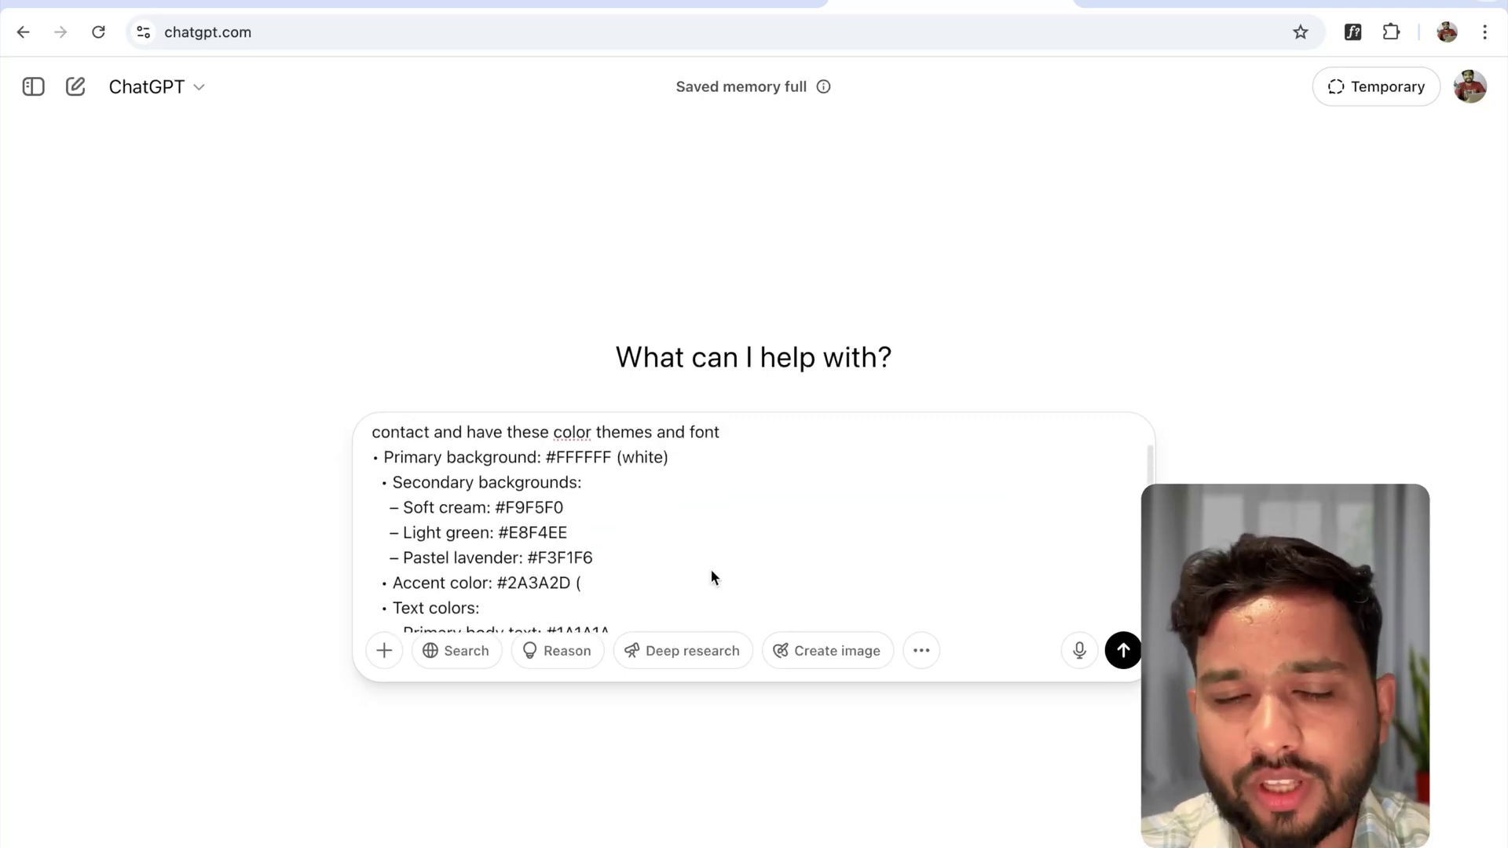
{"action": "scroll", "coordinate": [710, 577], "scroll_direction": "down", "scroll_amount": 4}
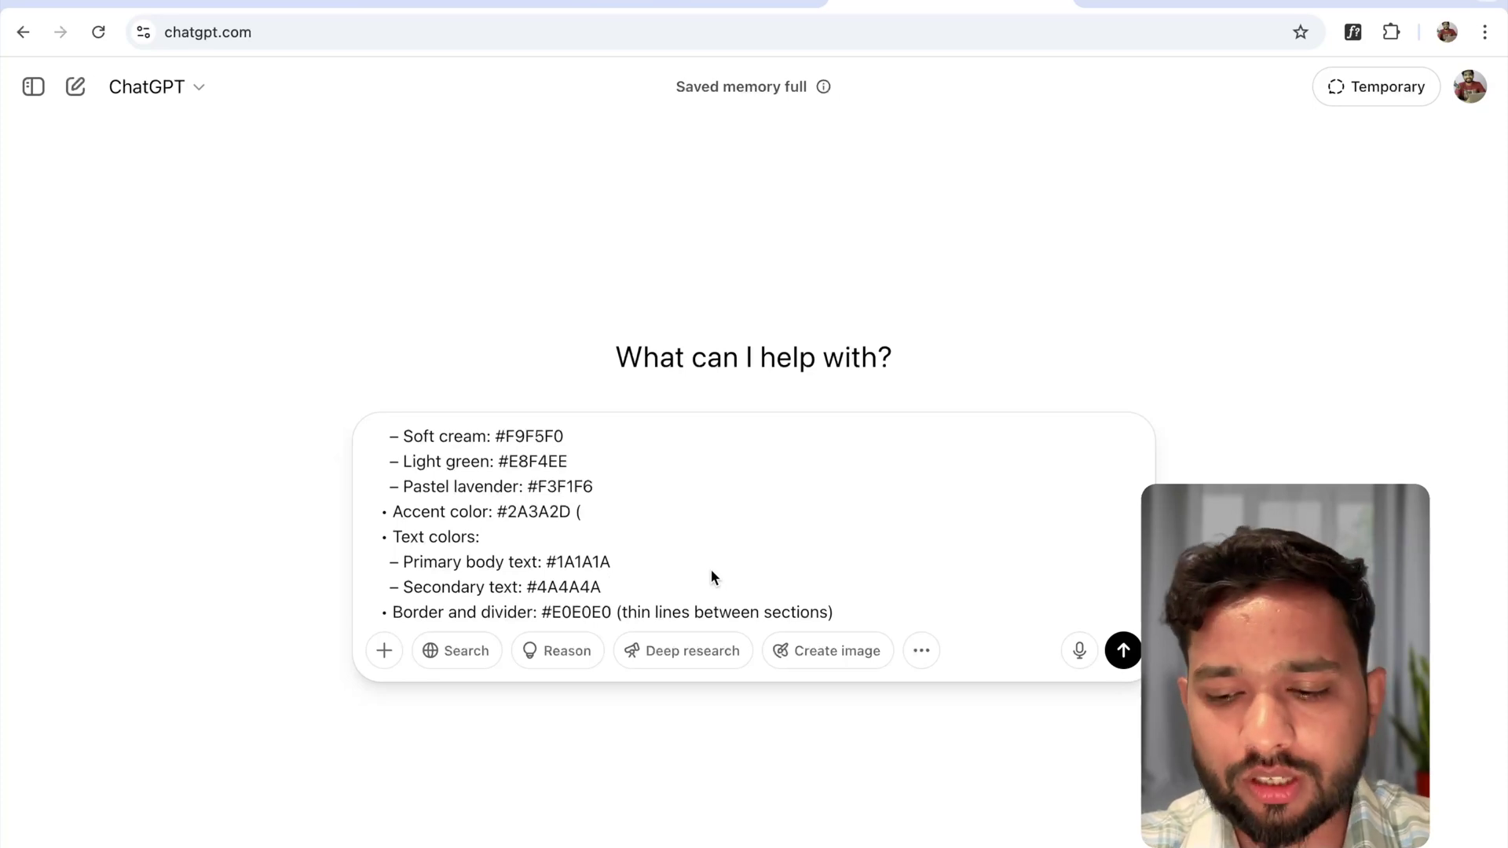
{"action": "key", "text": "Return"}
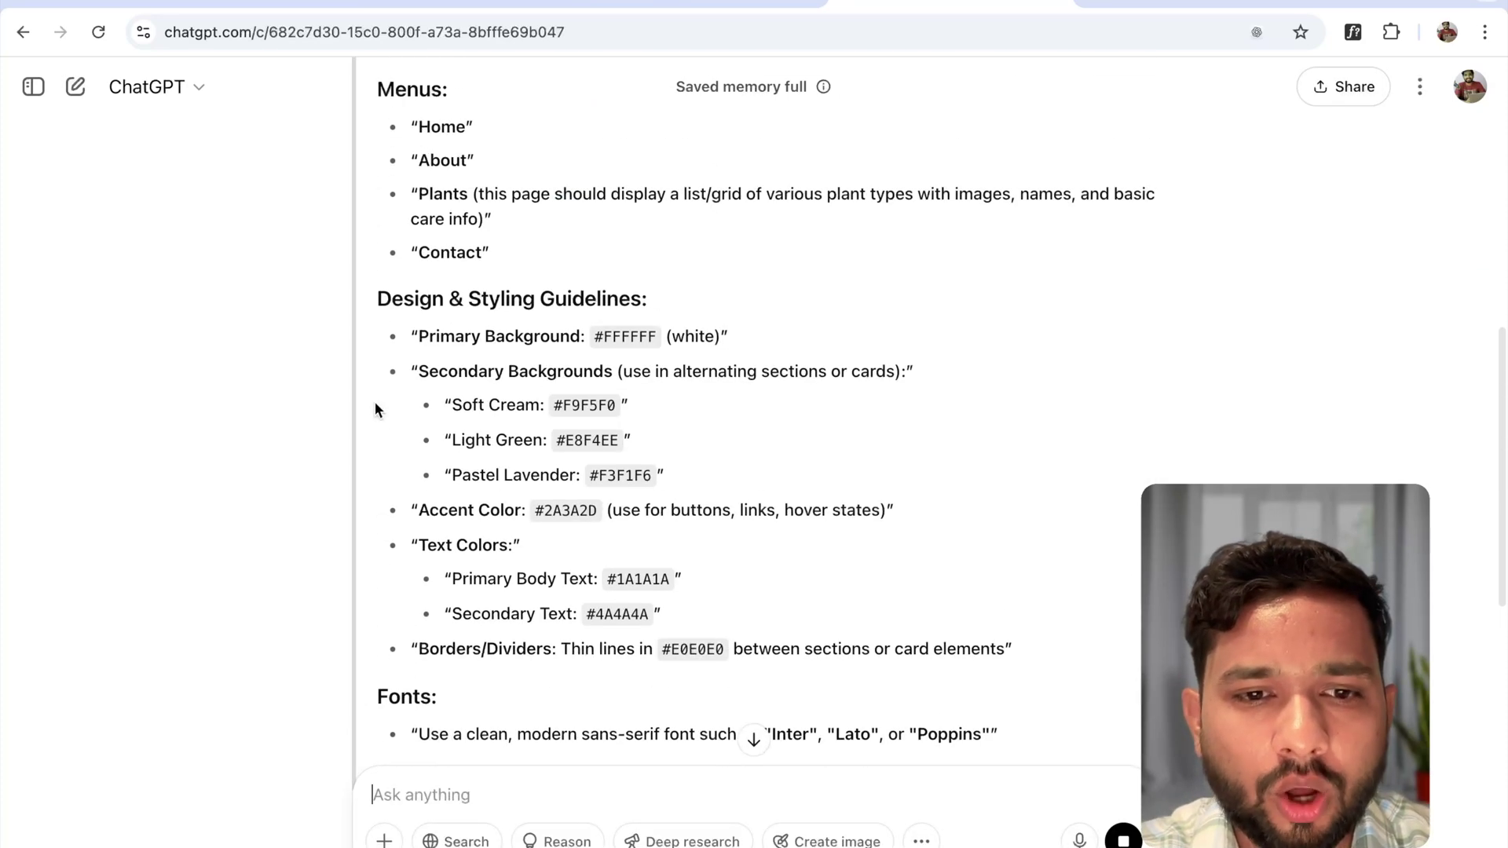
{"action": "scroll", "coordinate": [374, 408], "scroll_direction": "up", "scroll_amount": 3}
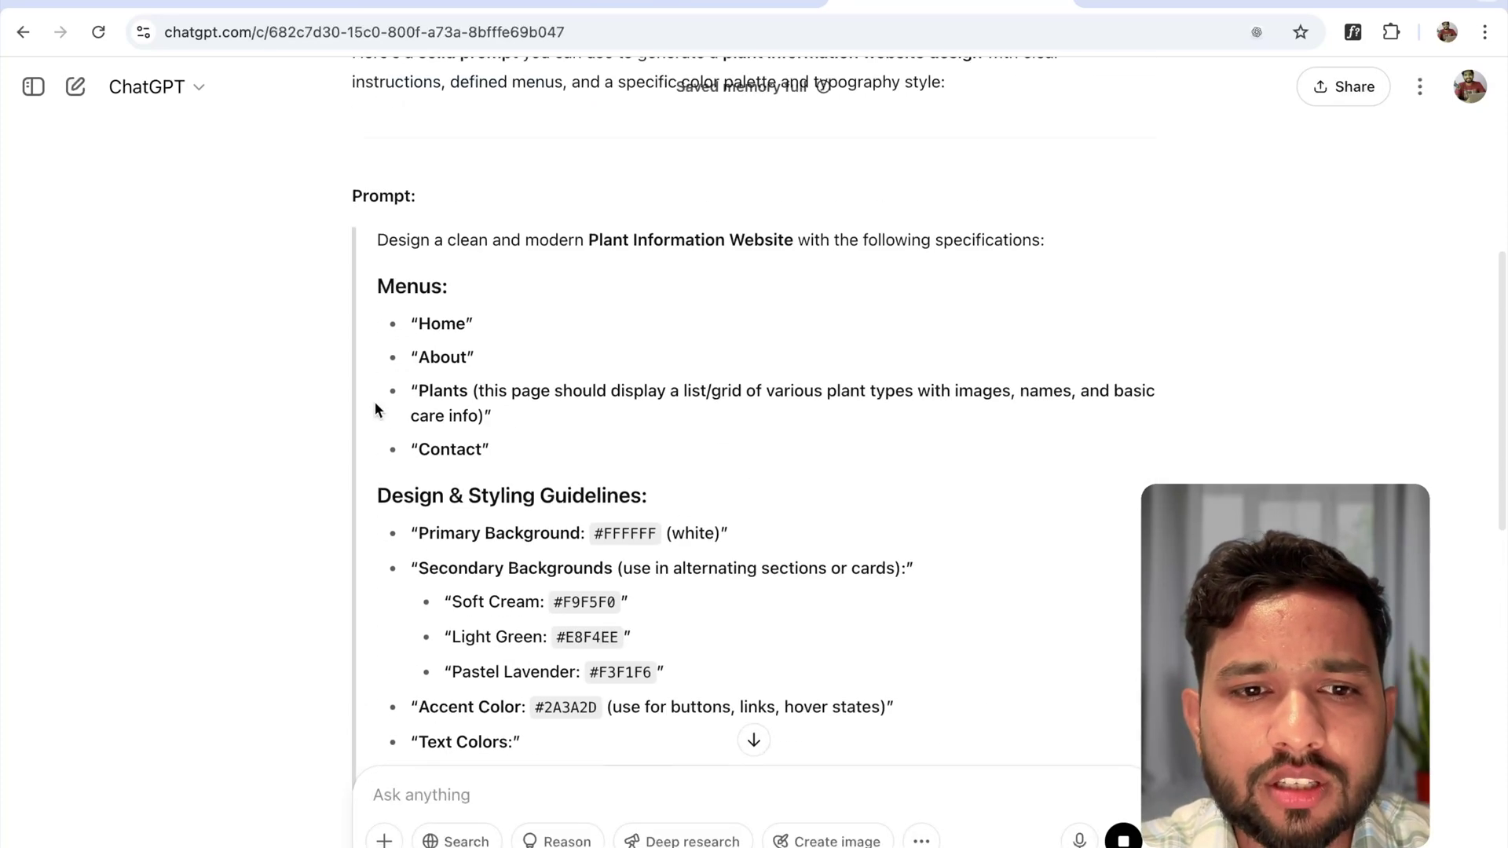
- Copy the full plant website prompt from ChatGPT, replace the UIBrainX prompt text with it, and submit it for generation
{"action": "left_click_drag", "start_coordinate": [377, 243], "coordinate": [970, 420]}
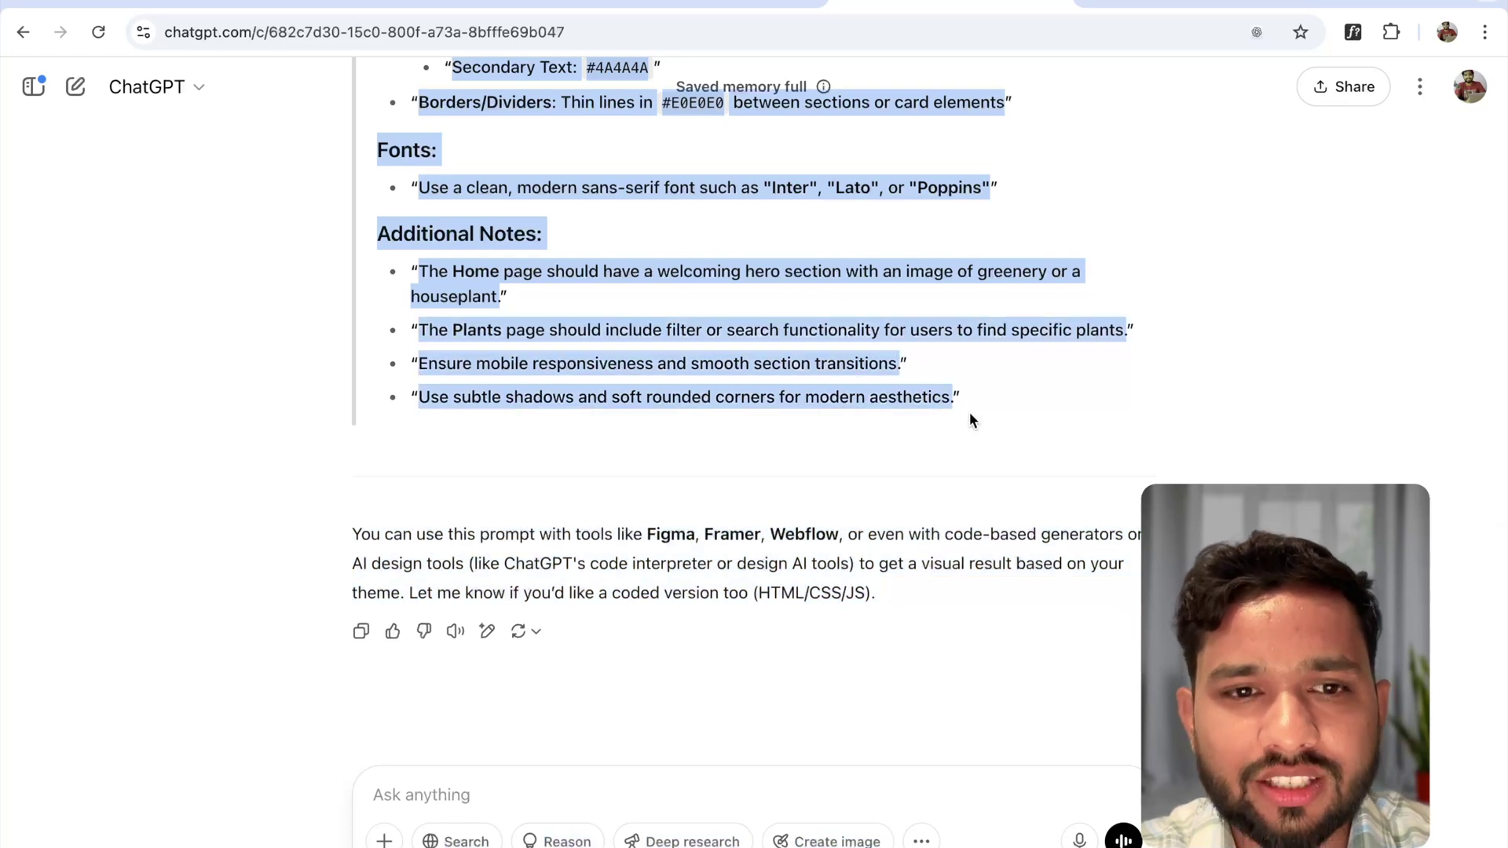
{"action": "left_click", "coordinate": [467, 5]}
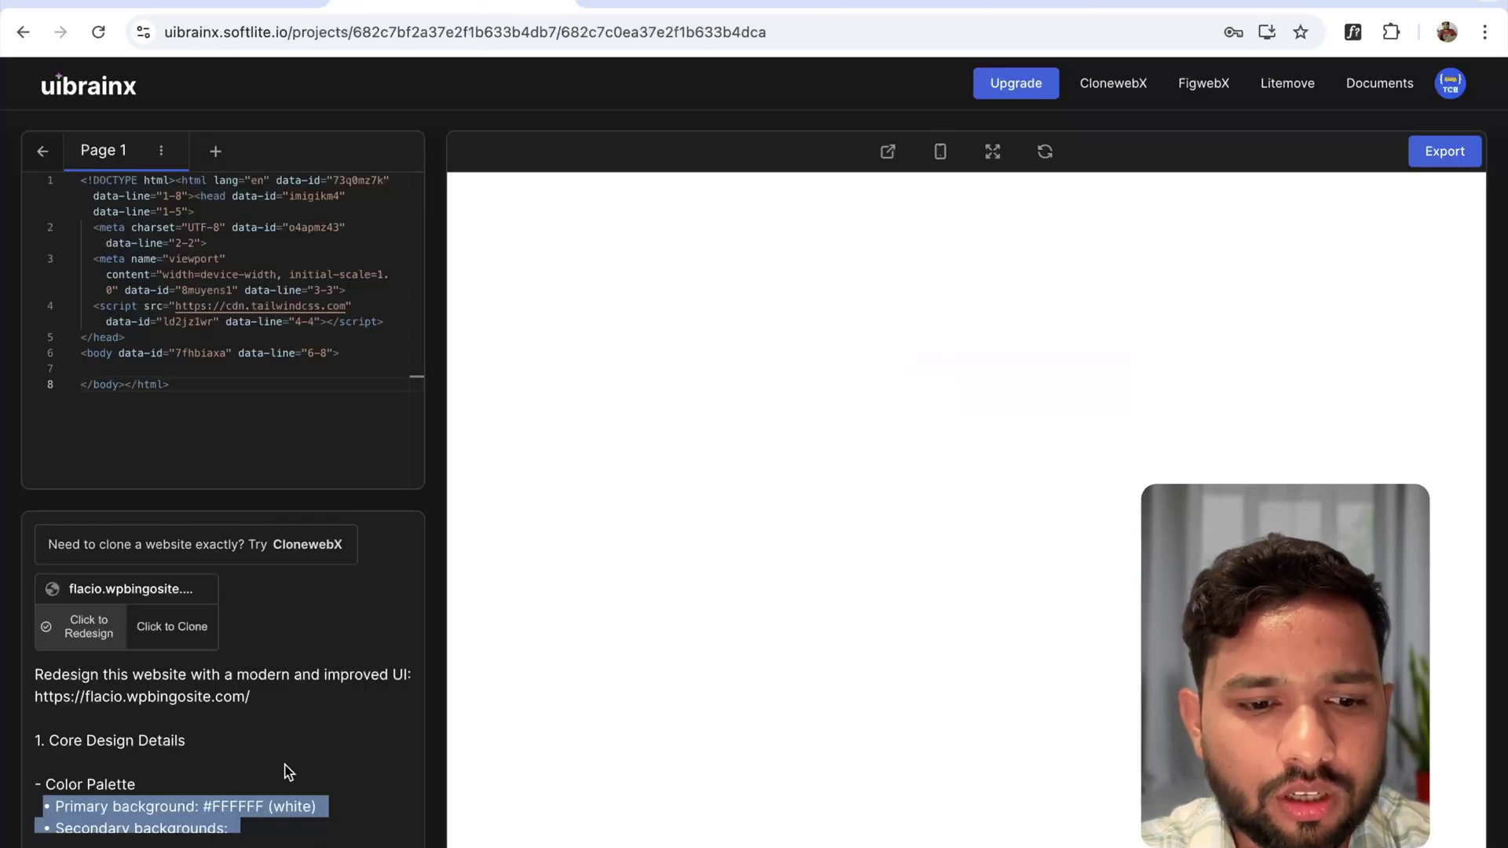
{"action": "key", "text": "ctrl+a"}
{"action": "key", "text": "BackSpace"}
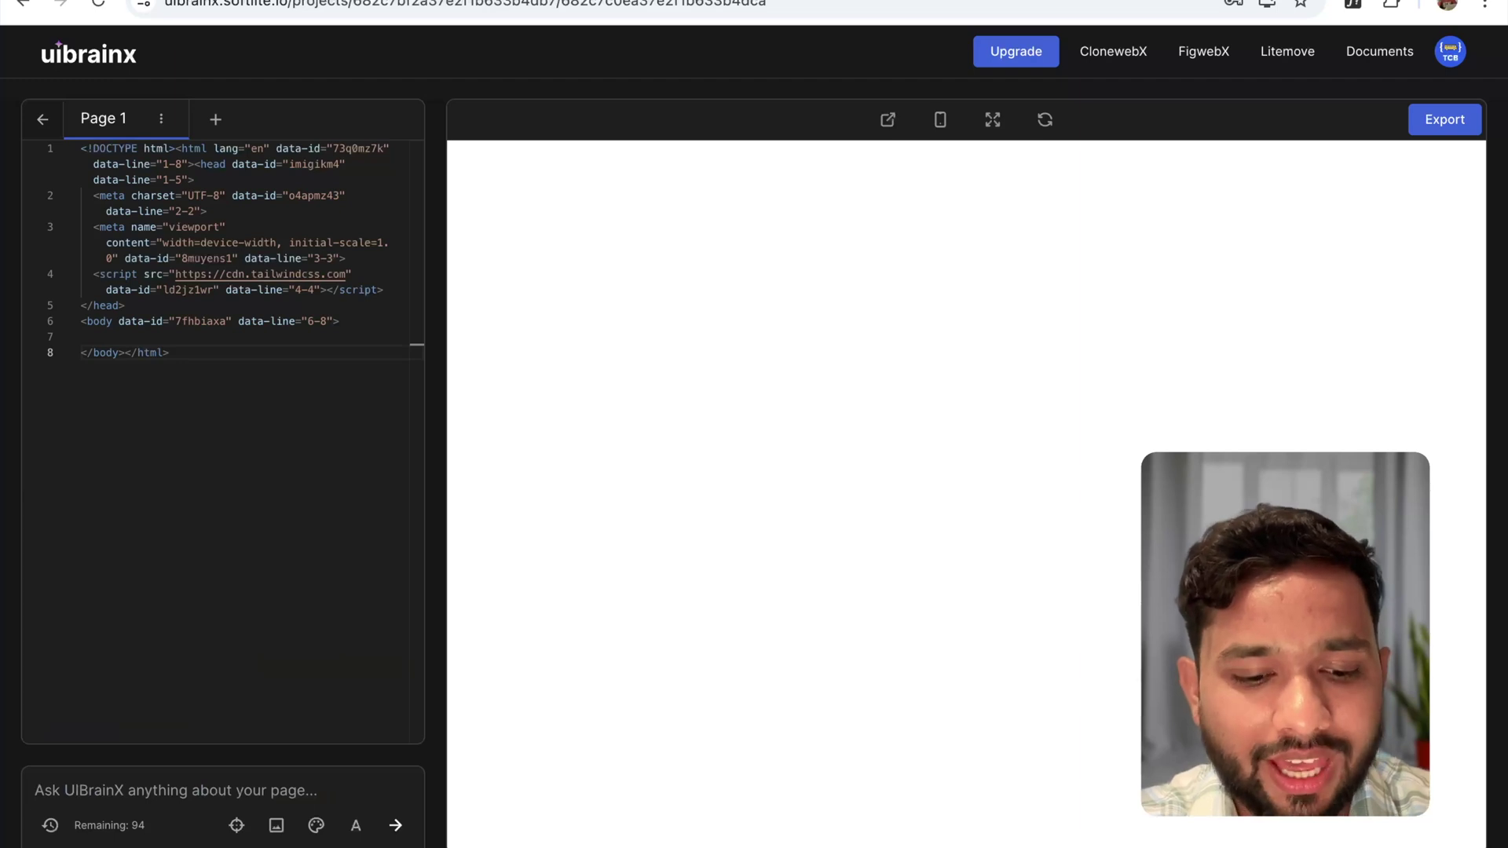
{"action": "key", "text": "ctrl+v"}
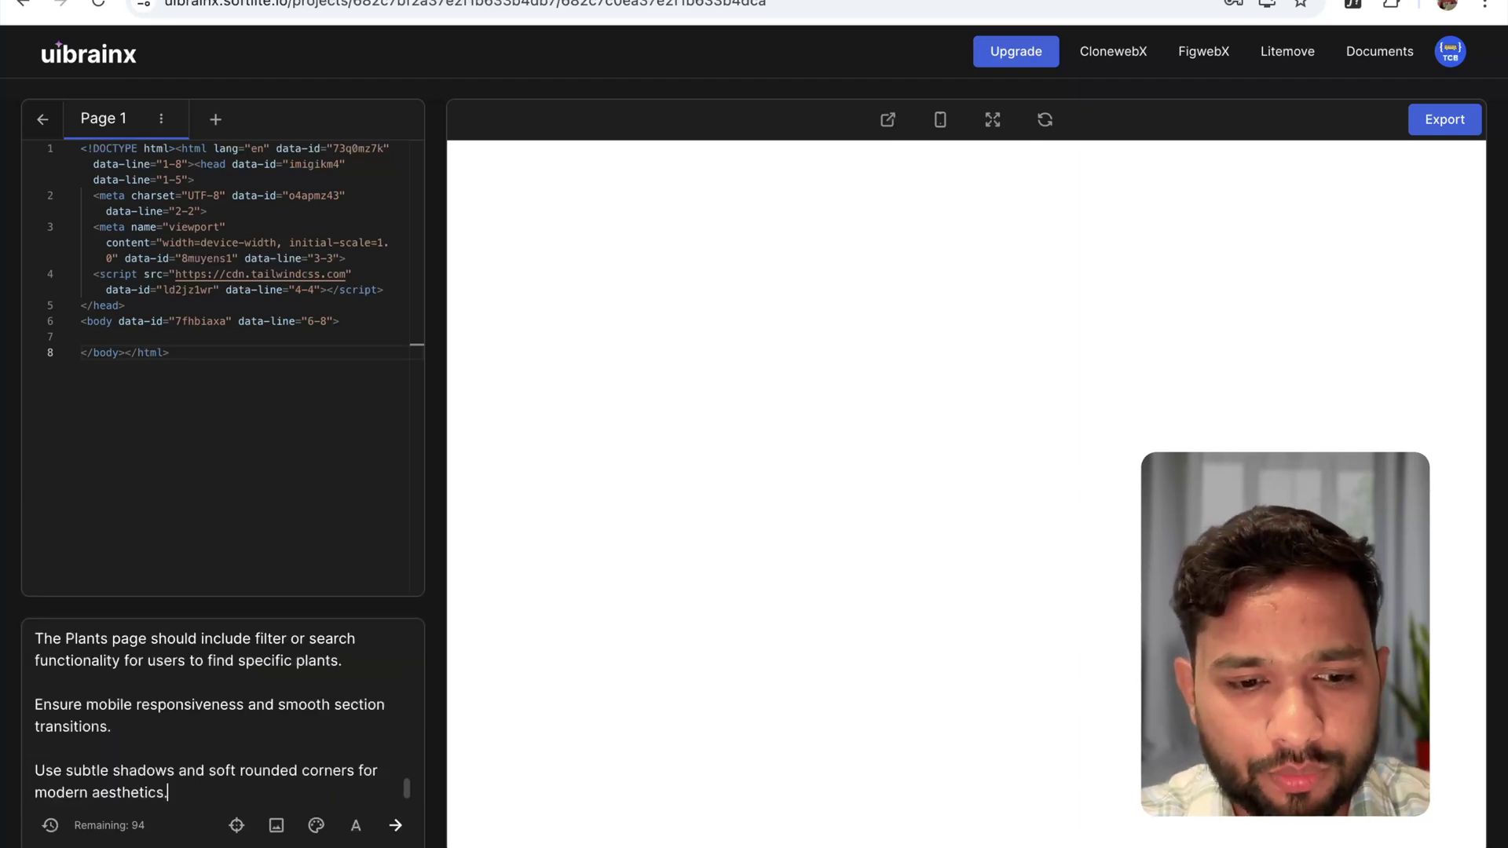
{"action": "key", "text": "Return"}
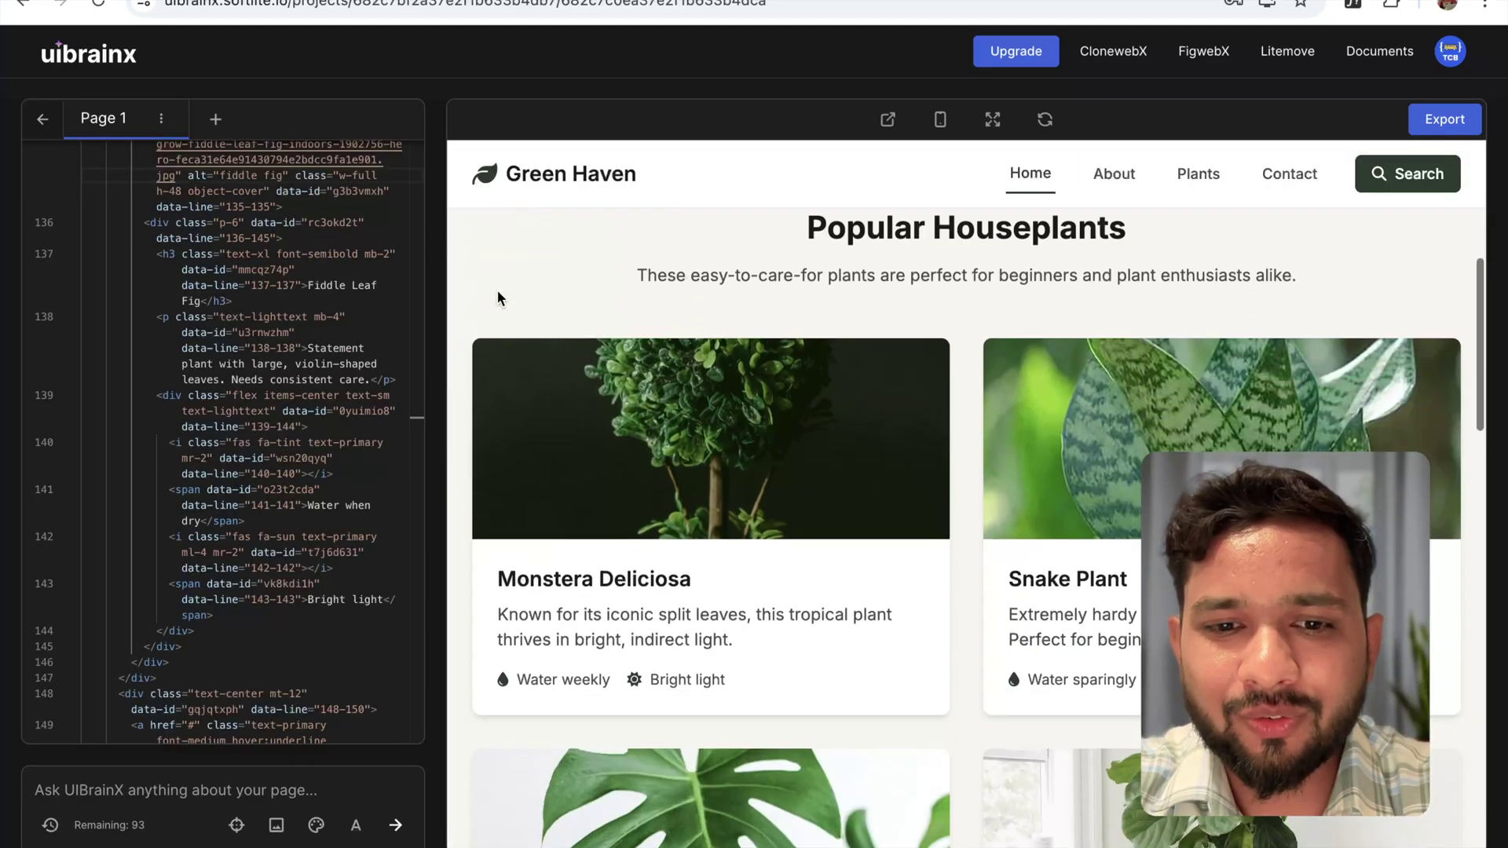
- Examine the generated Green Haven home page from the hero section down to the newsletter and footer
{"action": "scroll", "coordinate": [496, 289], "scroll_direction": "down", "scroll_amount": 7}
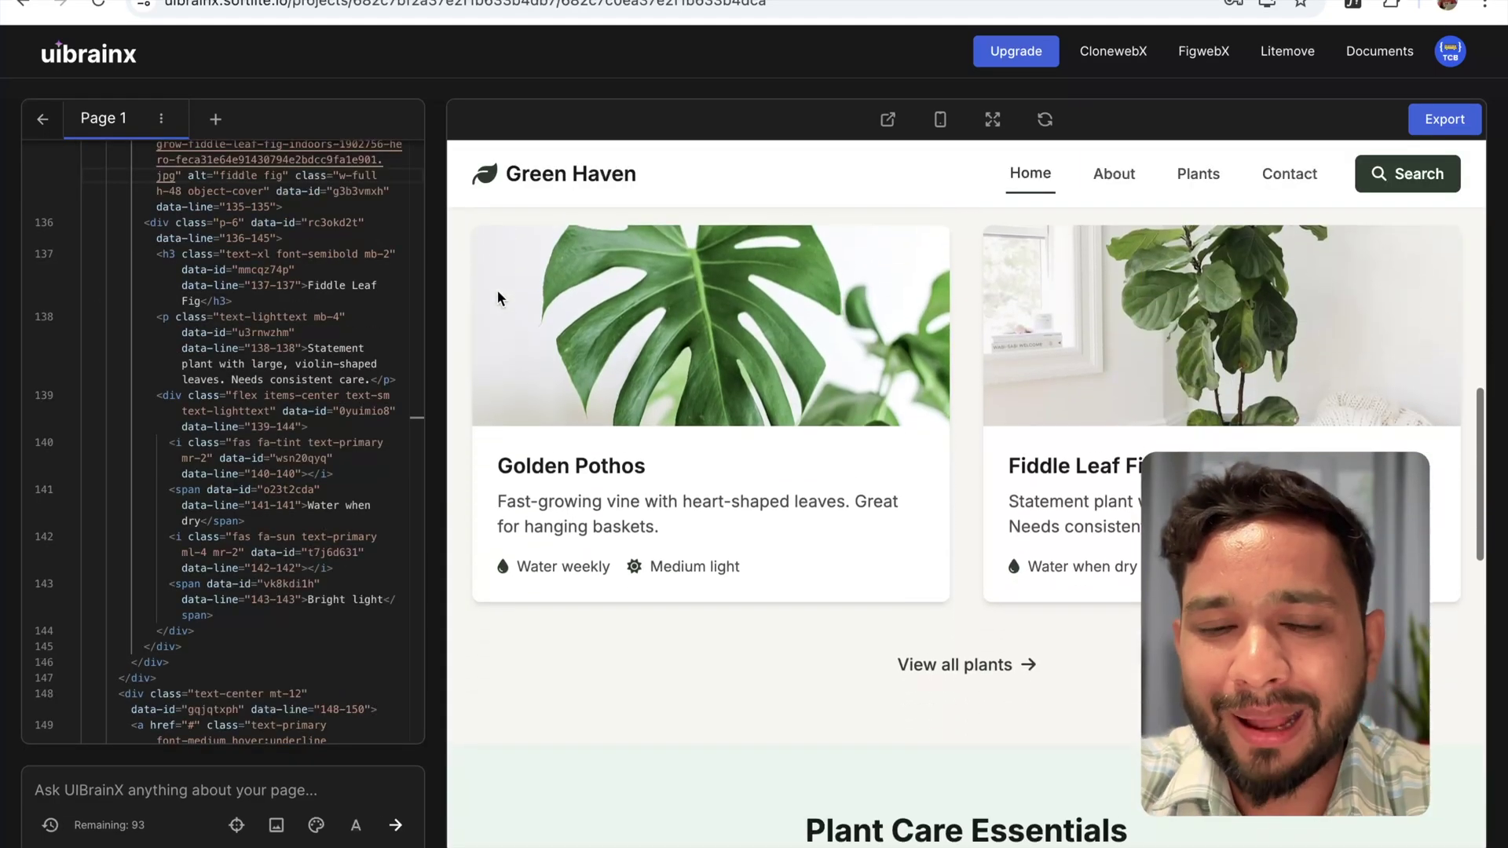
{"action": "scroll", "coordinate": [497, 297], "scroll_direction": "up", "scroll_amount": 7}
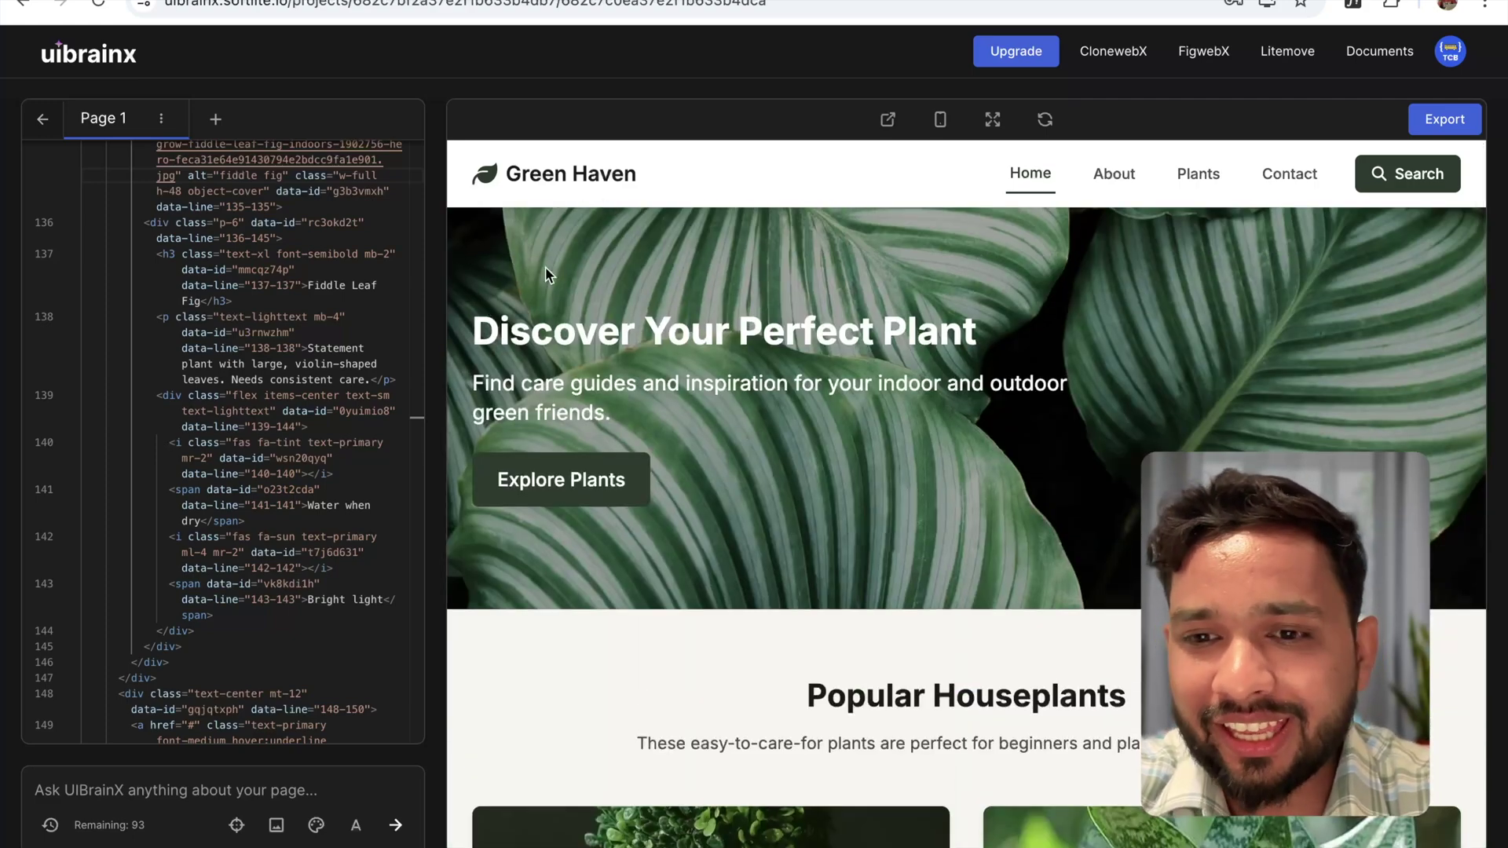
{"action": "scroll", "coordinate": [541, 261], "scroll_direction": "down", "scroll_amount": 5}
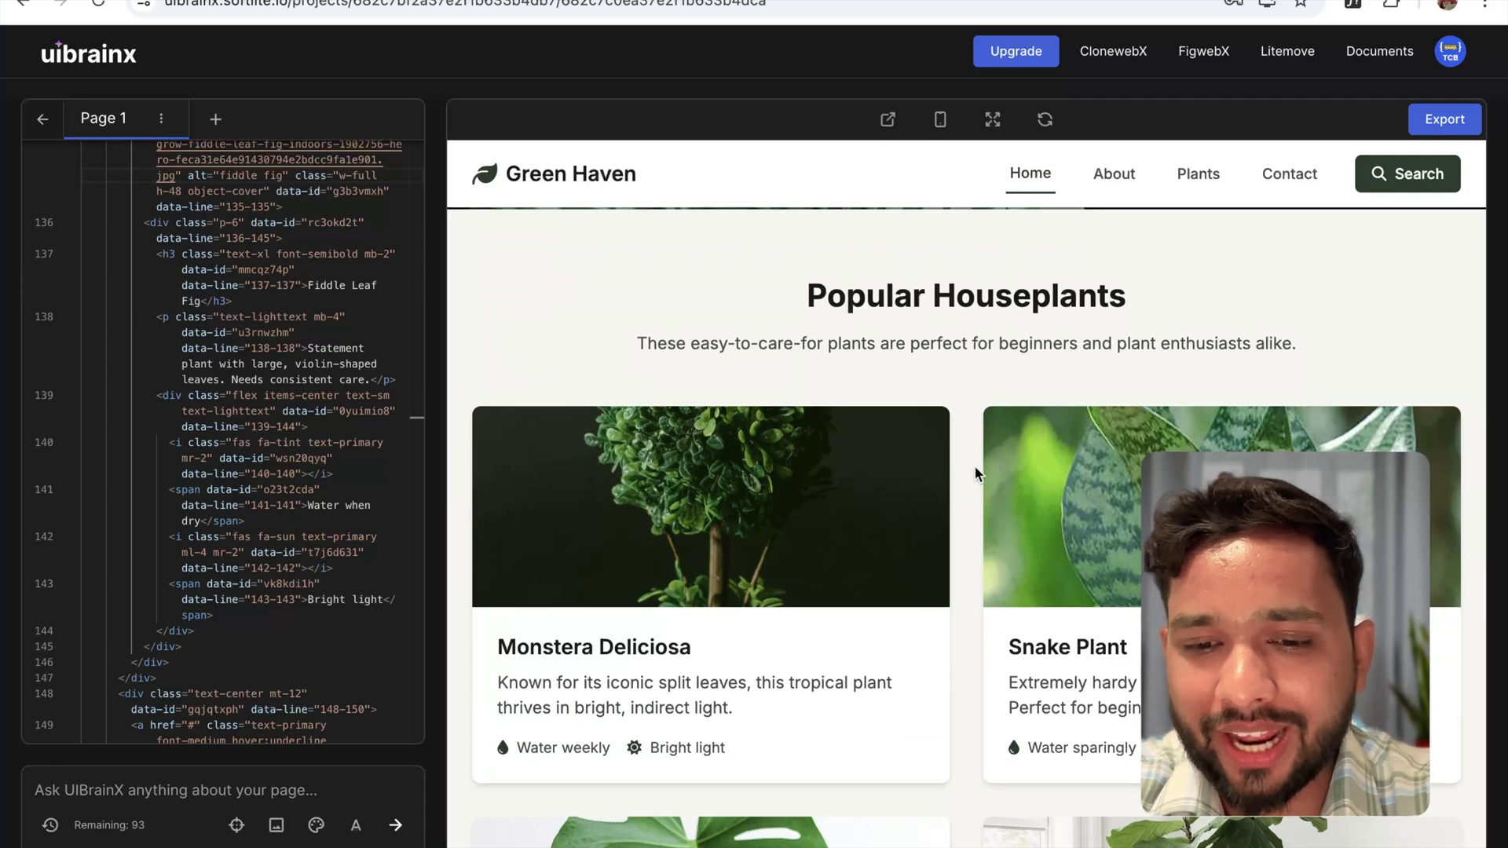
{"action": "scroll", "coordinate": [974, 467], "scroll_direction": "down", "scroll_amount": 6}
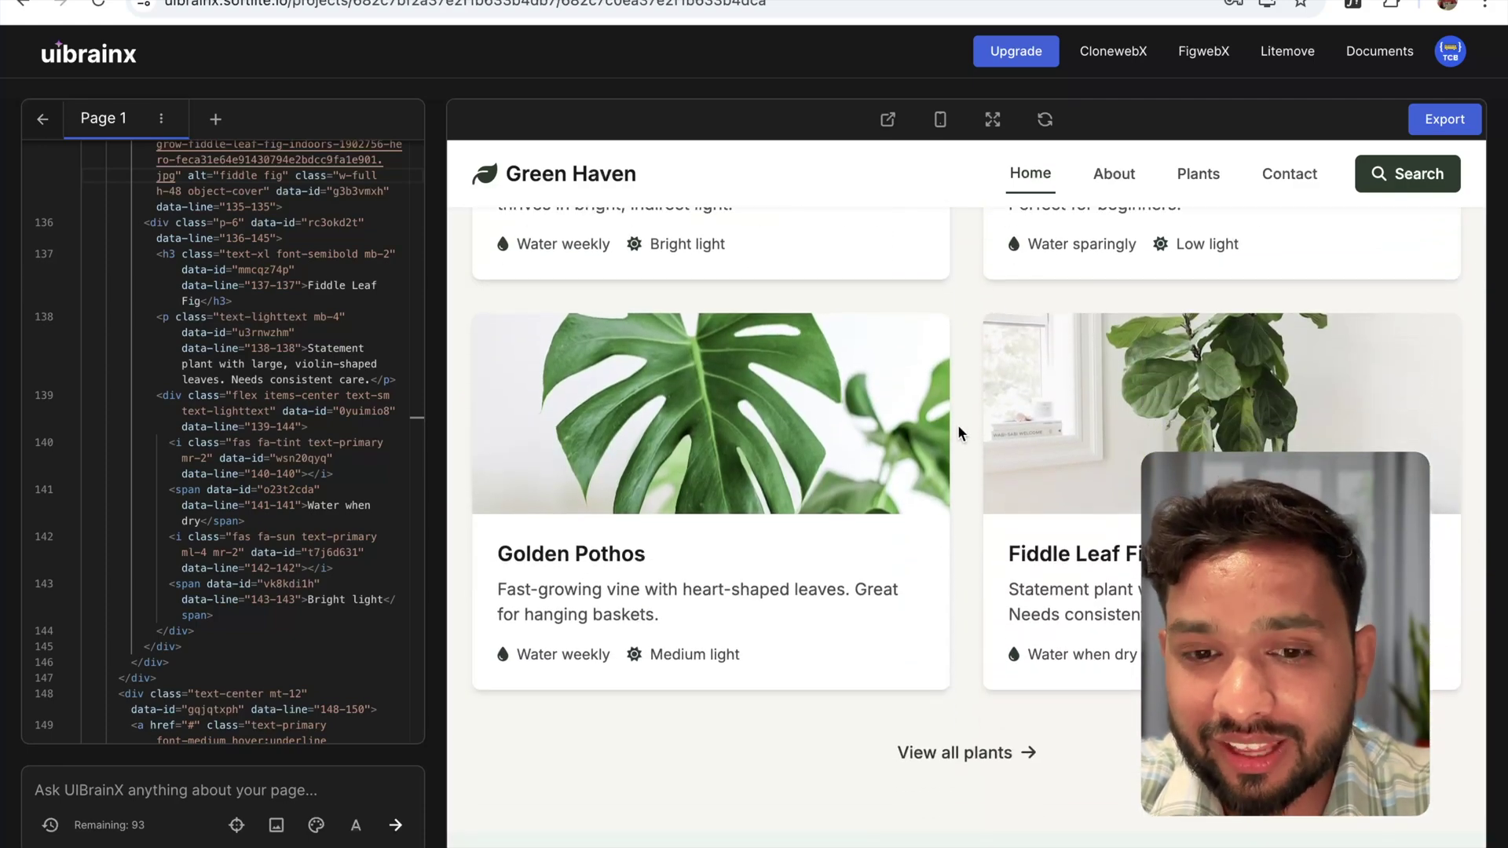
{"action": "scroll", "coordinate": [816, 385], "scroll_direction": "up", "scroll_amount": 5}
{"action": "scroll", "coordinate": [833, 409], "scroll_direction": "down", "scroll_amount": 12}
{"action": "scroll", "coordinate": [832, 408], "scroll_direction": "down", "scroll_amount": 8}
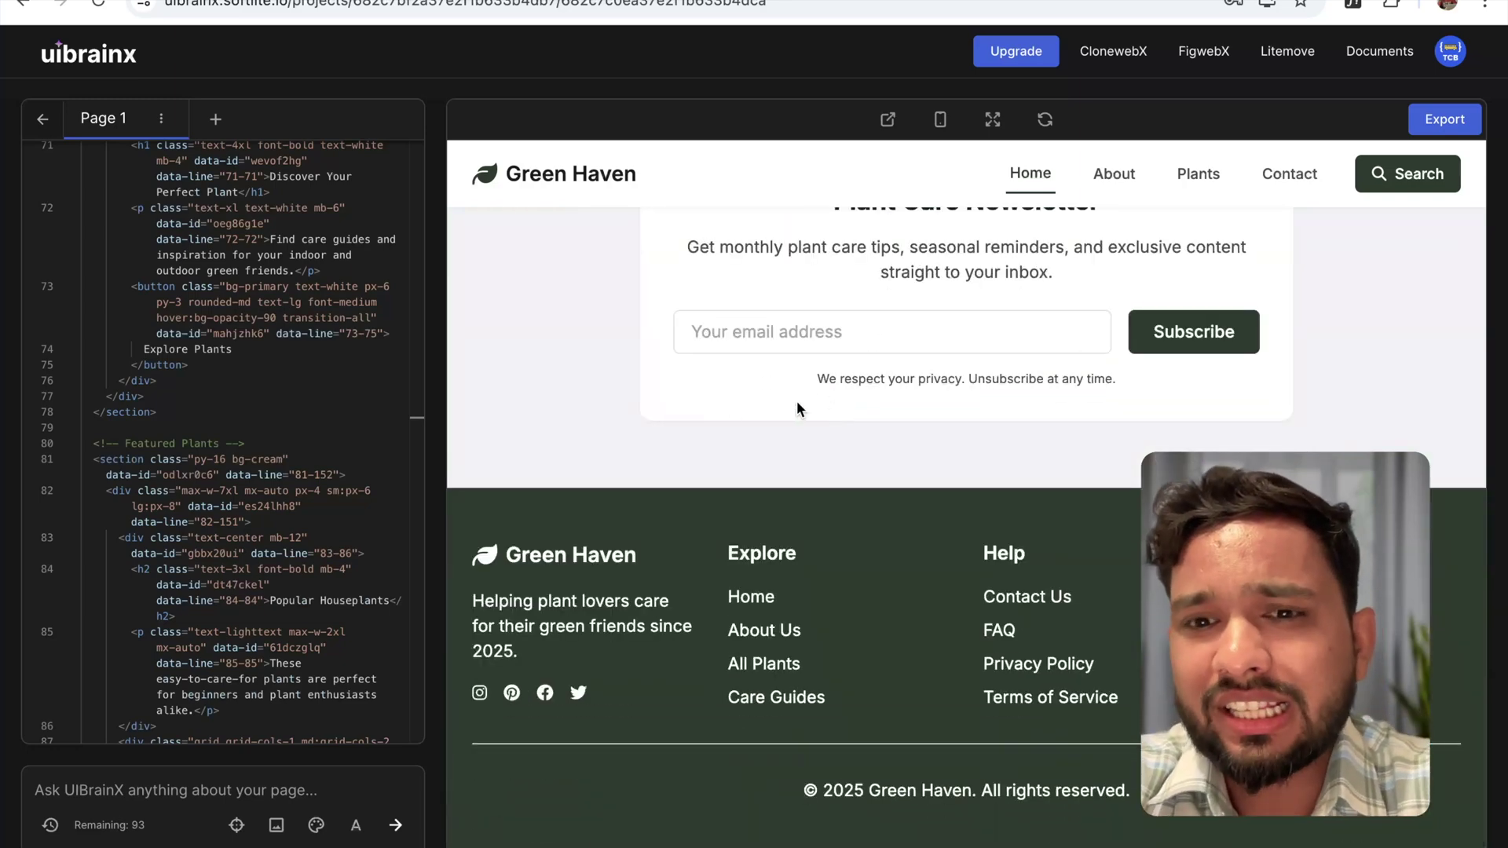
{"action": "scroll", "coordinate": [663, 401], "scroll_direction": "up", "scroll_amount": 13}
{"action": "scroll", "coordinate": [663, 402], "scroll_direction": "up", "scroll_amount": 3}
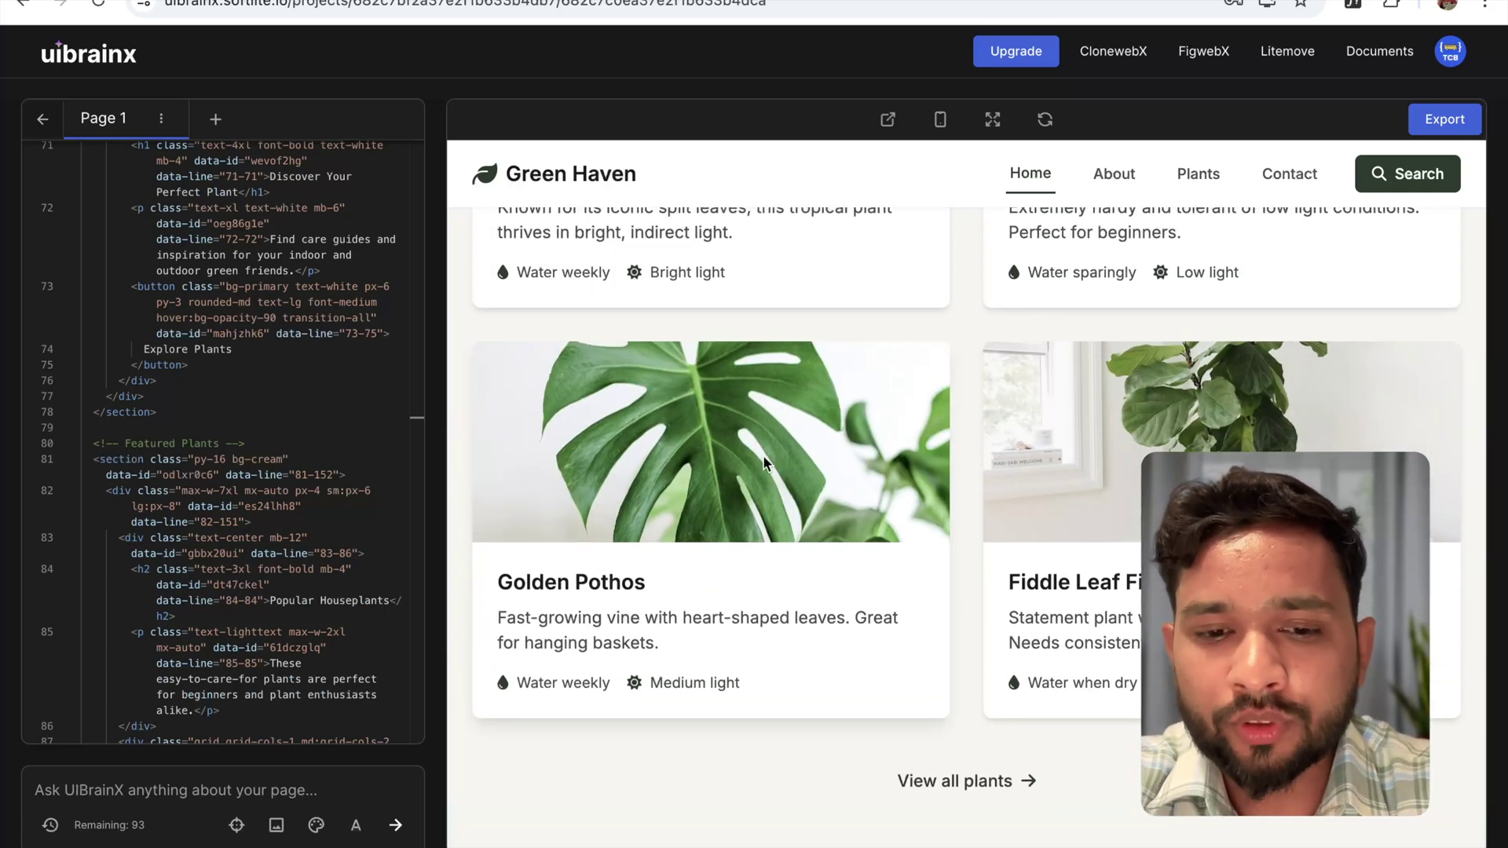
- Select the Golden Pothos card's heading for element editing and change its content to "Golden Pothos New"
{"action": "left_click", "coordinate": [236, 826]}
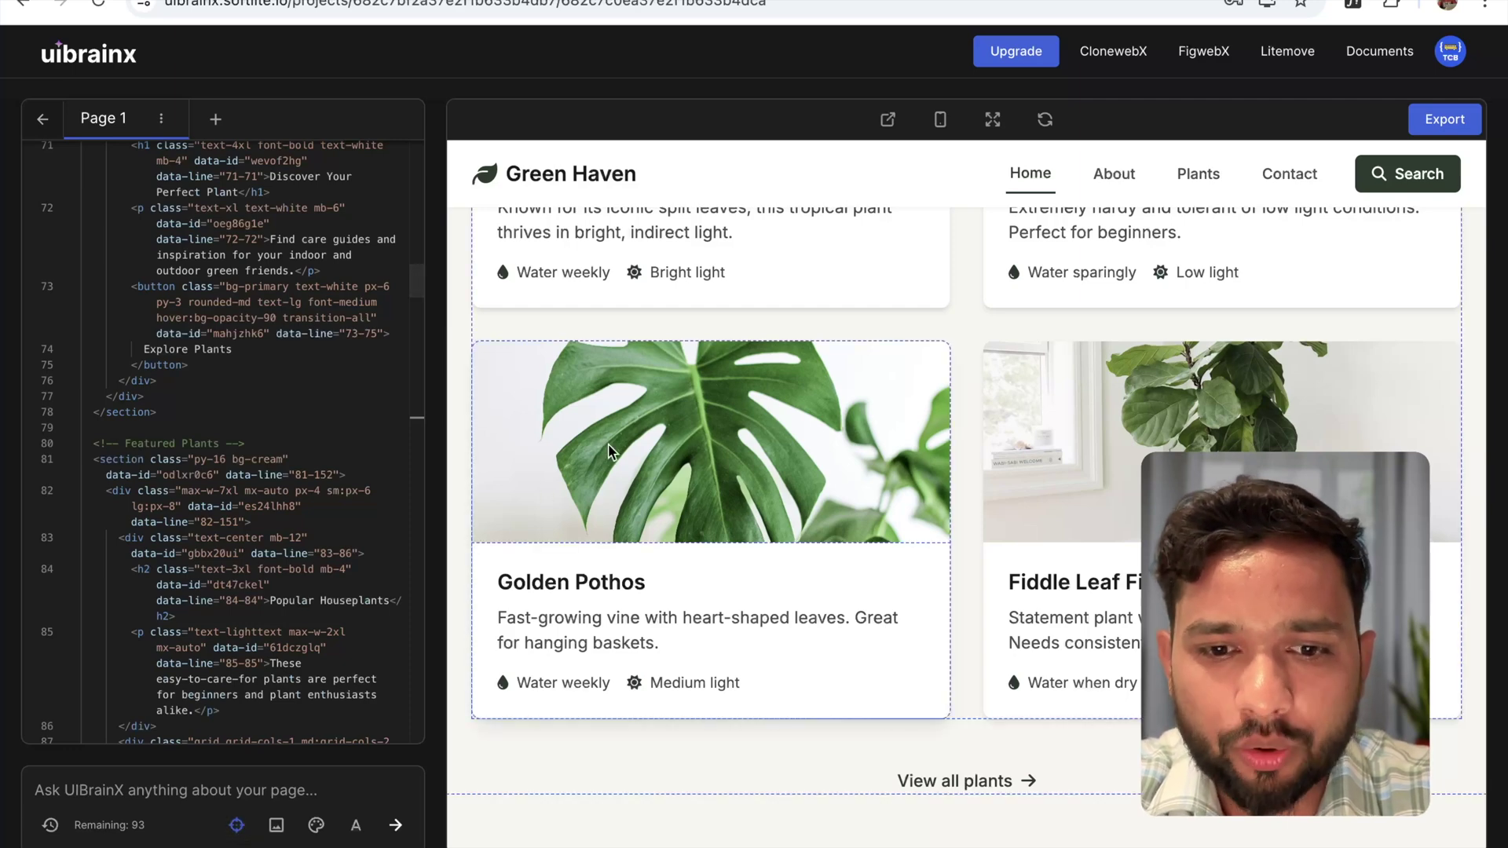
{"action": "left_click", "coordinate": [611, 386]}
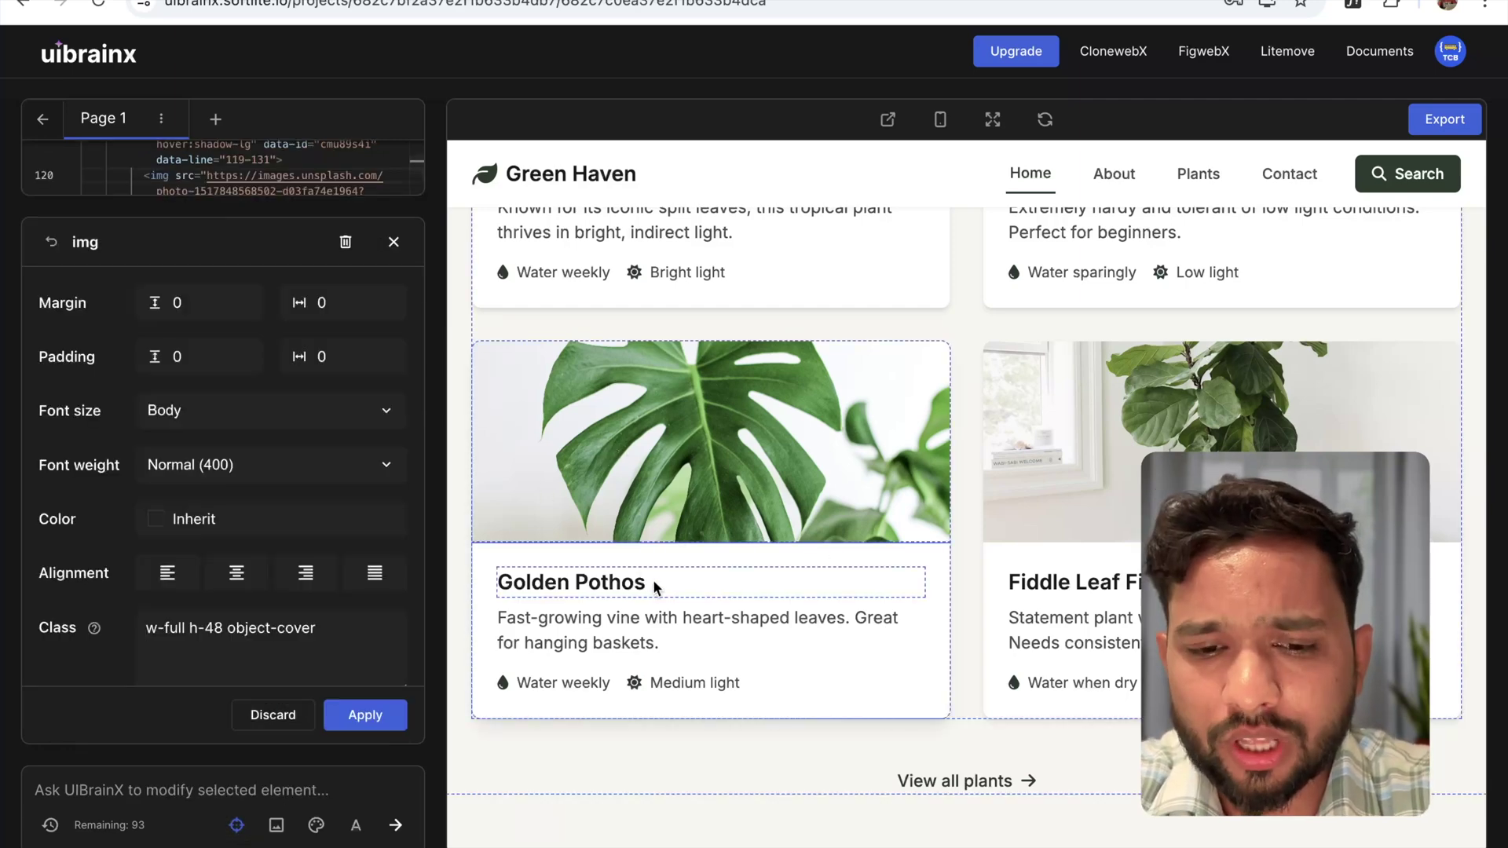
{"action": "left_click", "coordinate": [640, 585]}
{"action": "left_click", "coordinate": [293, 313]}
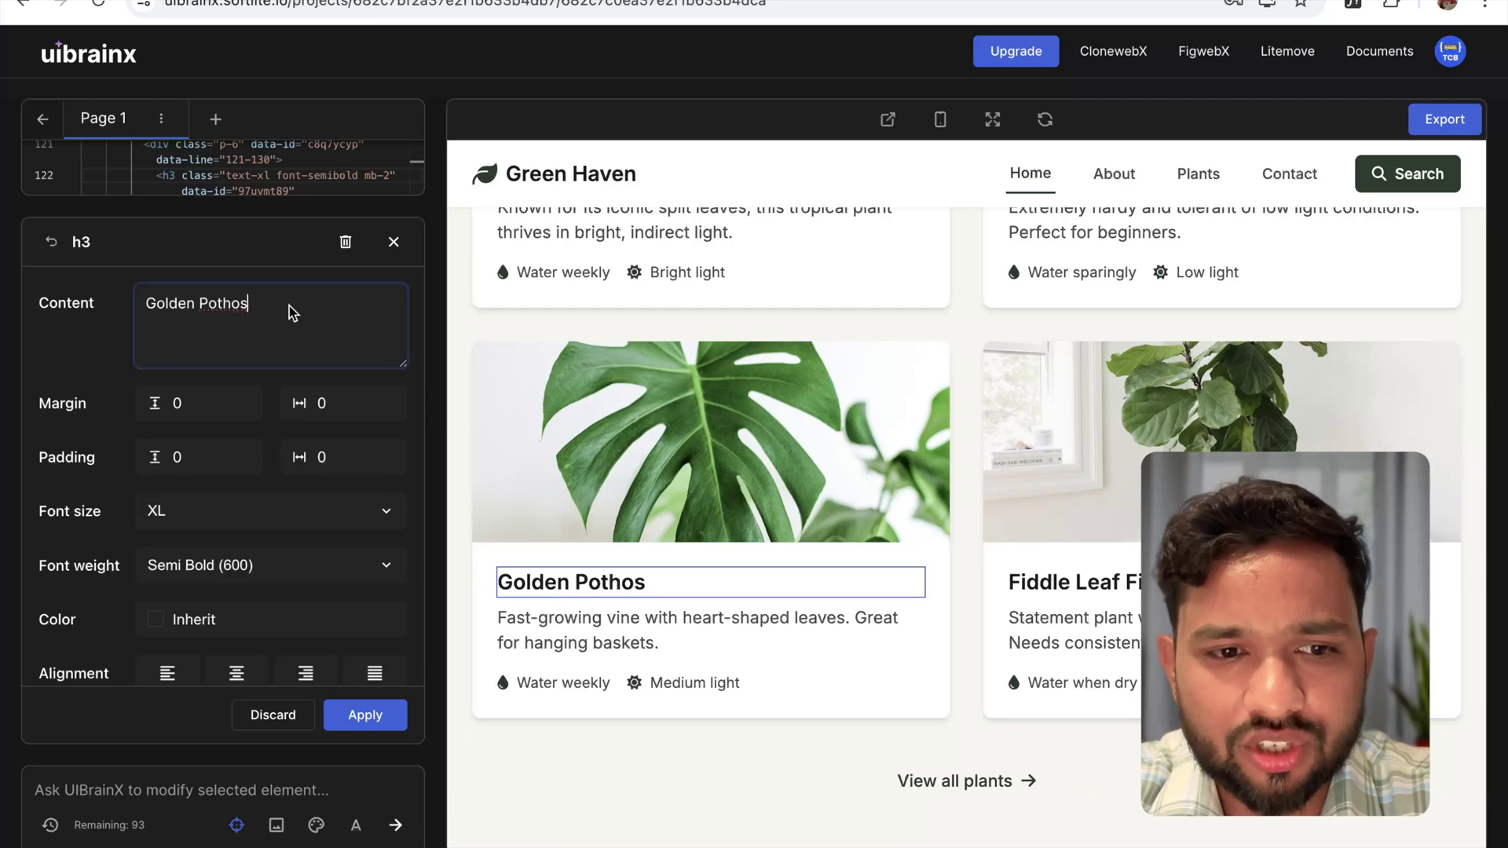
{"action": "type", "text": "New"}
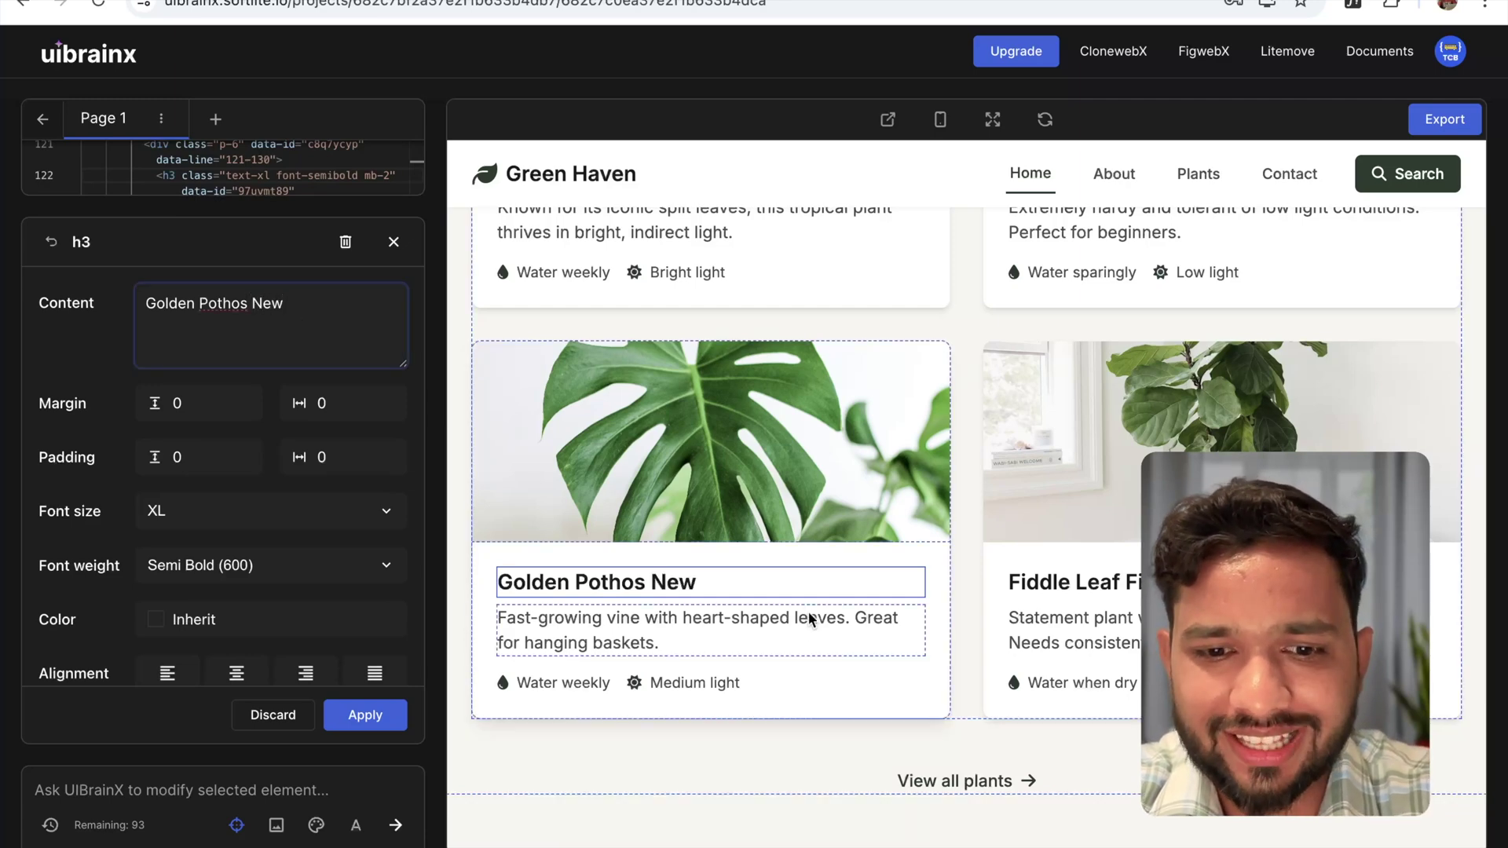
- Set the vertical margin of the "Plant Care Essentials" heading to 10
{"action": "left_click", "coordinate": [788, 641]}
{"action": "scroll", "coordinate": [968, 374], "scroll_direction": "down", "scroll_amount": 1}
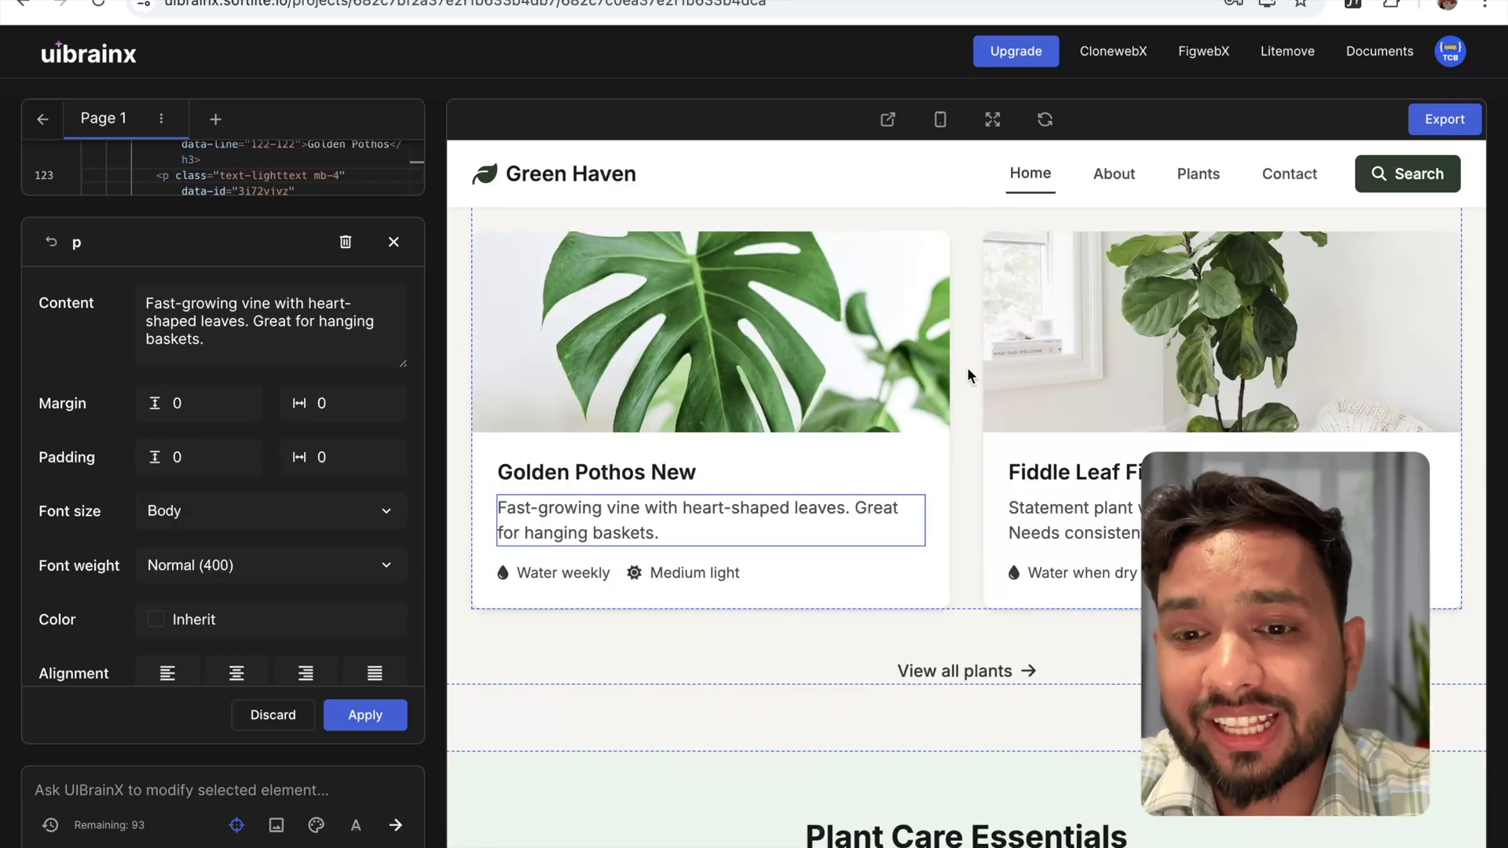
{"action": "scroll", "coordinate": [968, 375], "scroll_direction": "down", "scroll_amount": 4}
{"action": "left_click", "coordinate": [785, 398]}
{"action": "left_click", "coordinate": [785, 402]}
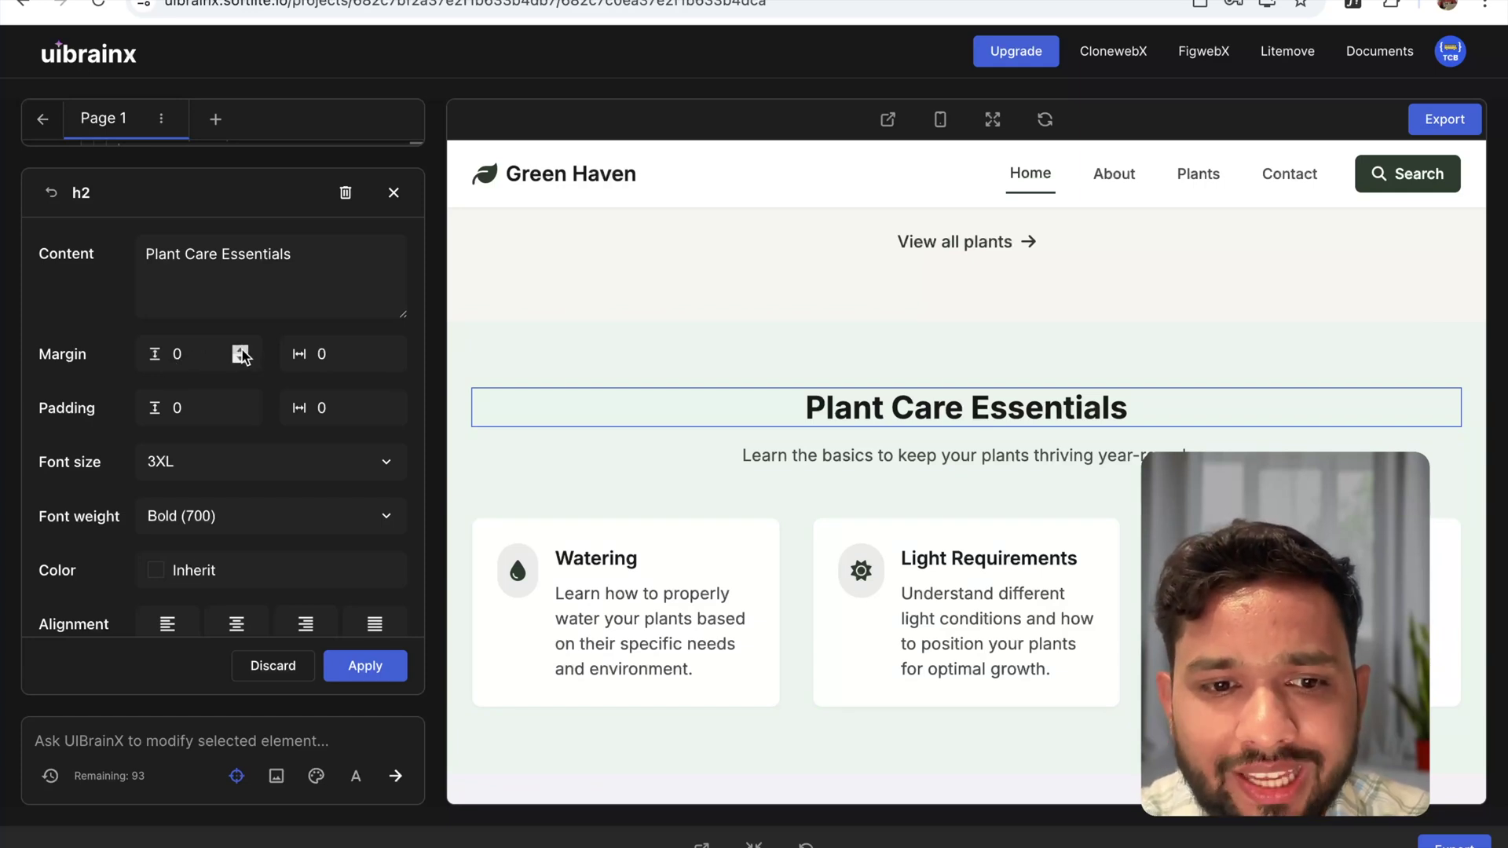
{"action": "left_click", "coordinate": [202, 354]}
{"action": "type", "text": "1"}
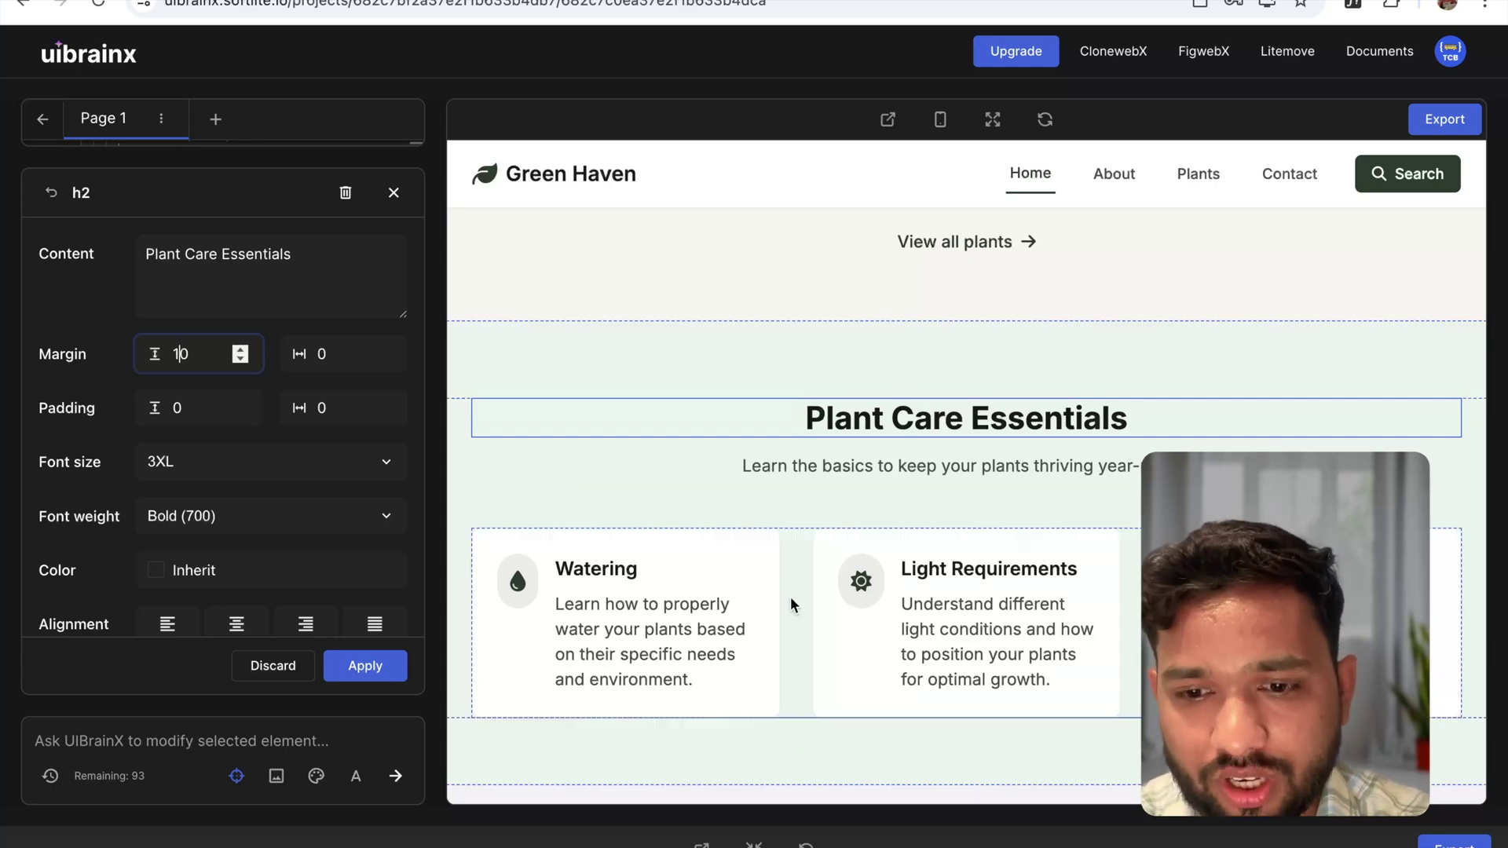
- Set the font size of the Watering card's description to Small
{"action": "scroll", "coordinate": [791, 605], "scroll_direction": "down", "scroll_amount": 2}
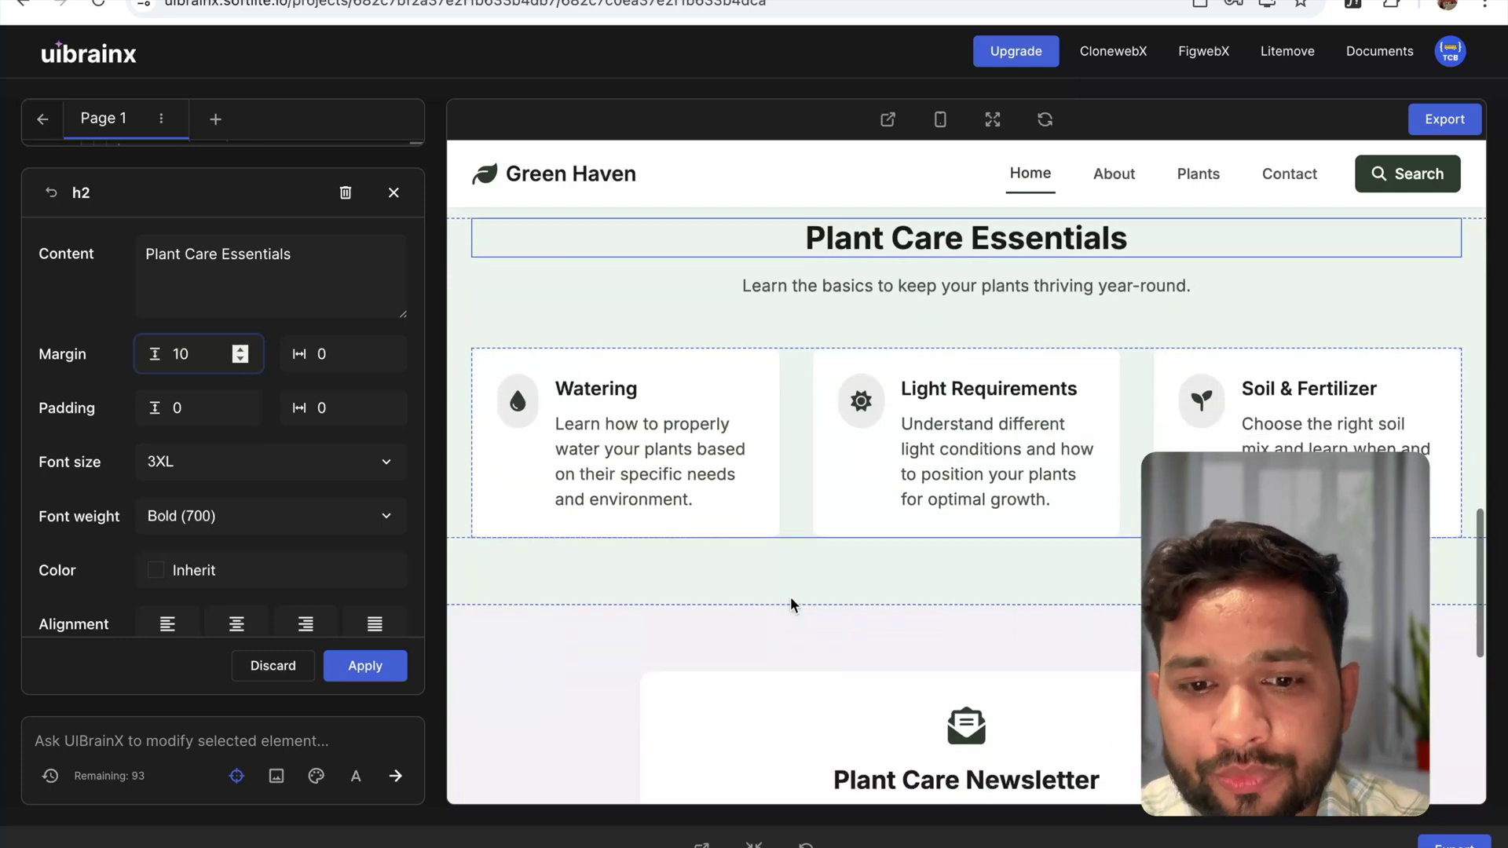
{"action": "left_click", "coordinate": [559, 428]}
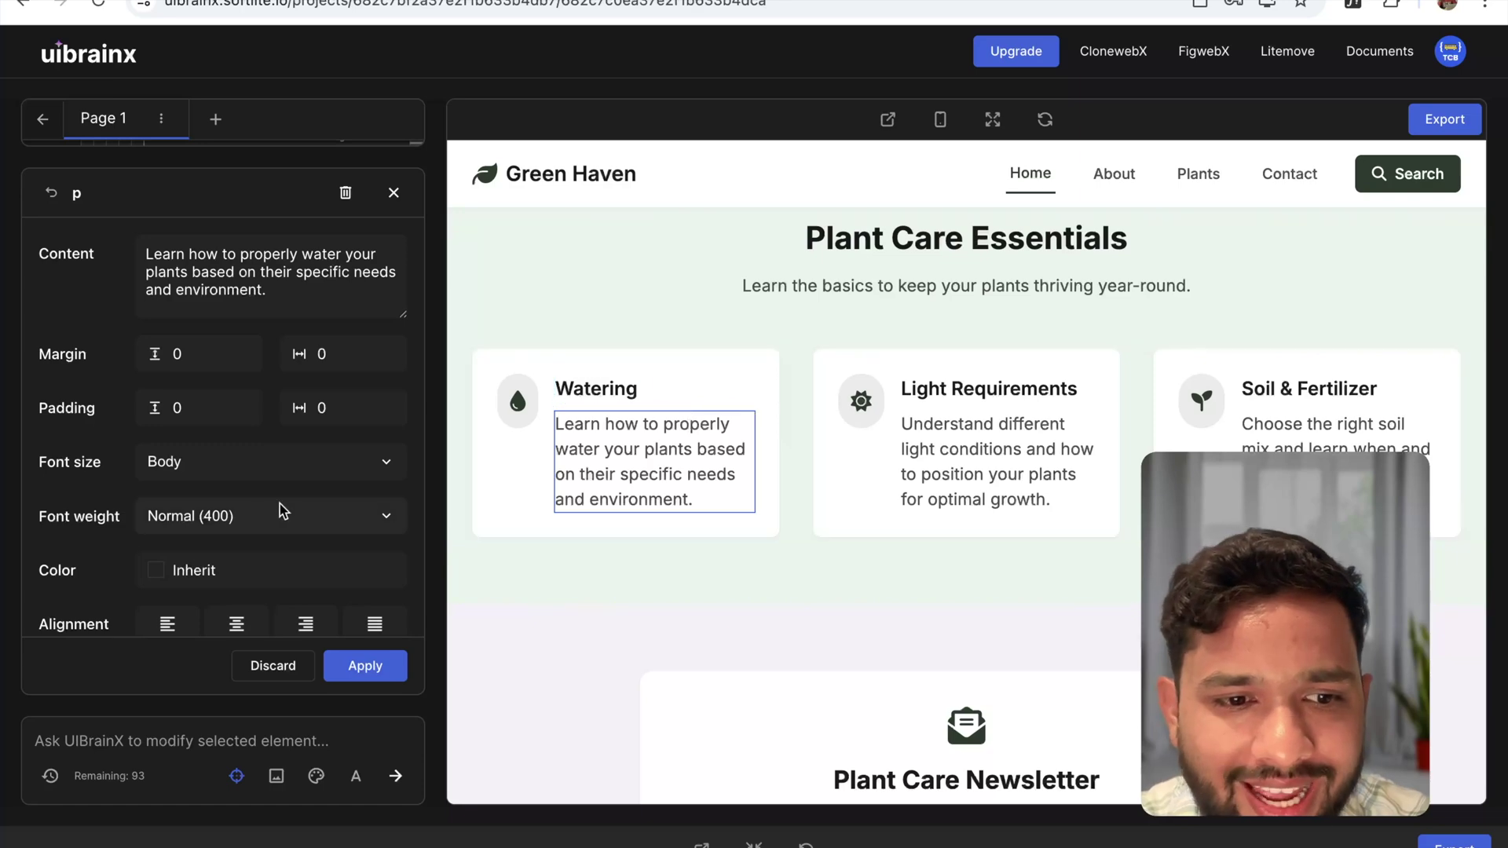
{"action": "left_click", "coordinate": [211, 473]}
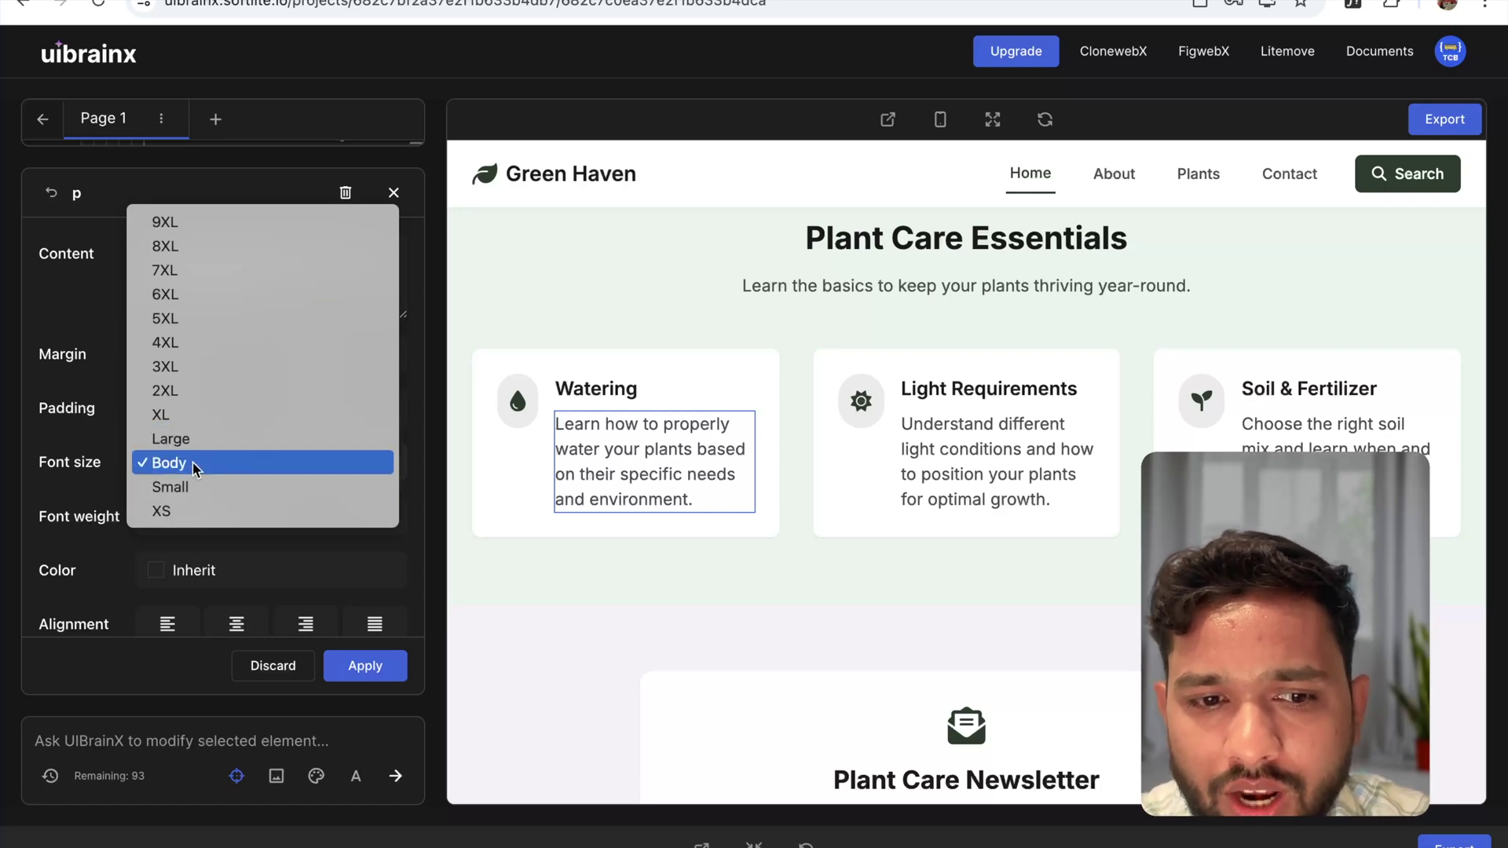
{"action": "left_click", "coordinate": [191, 487]}
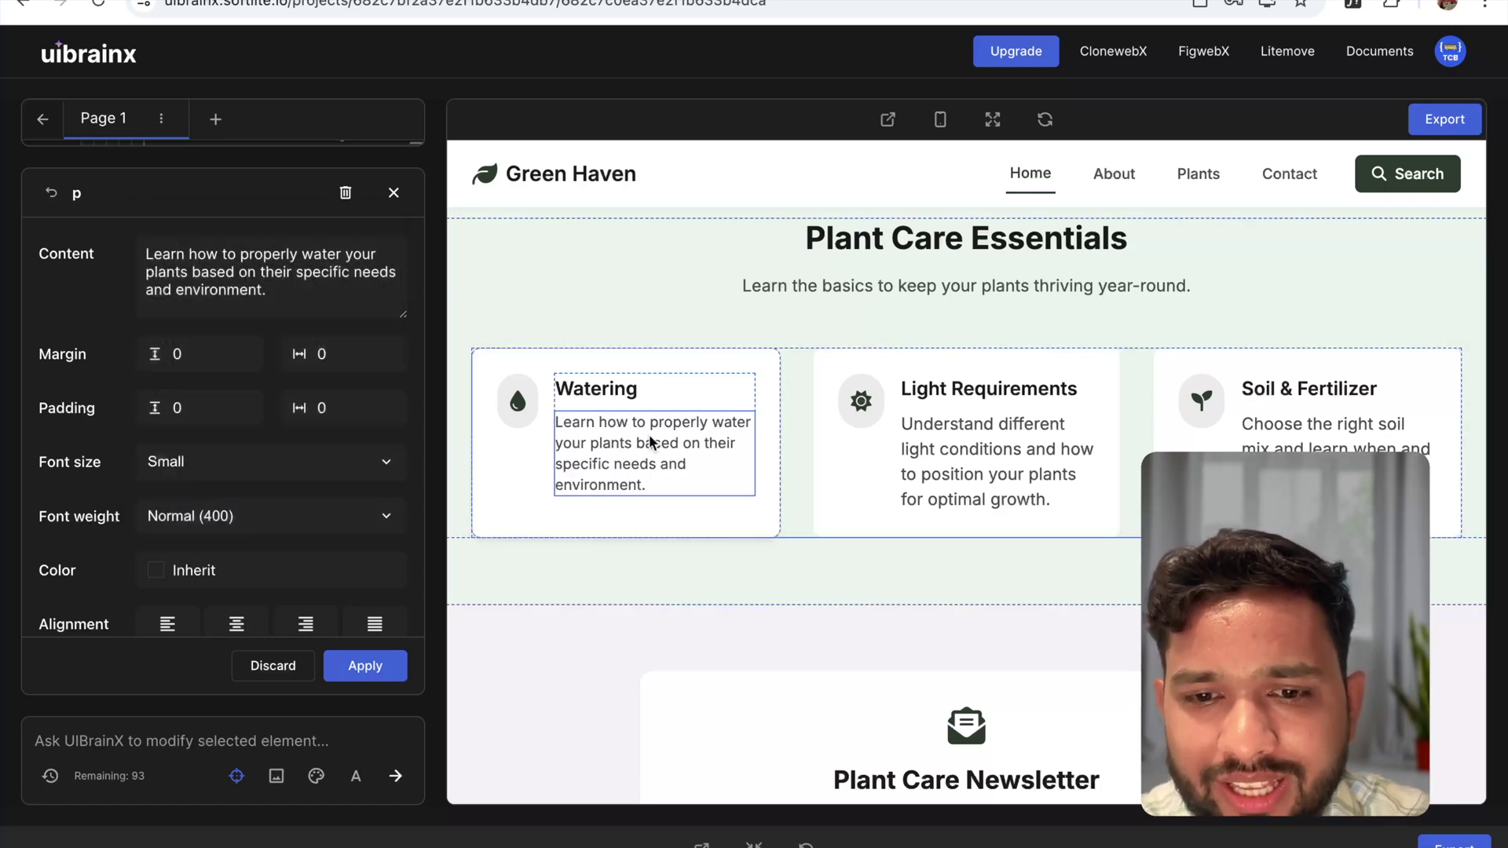
- Set the font size of the Light Requirements and Soil & Fertilizer card descriptions to Small
{"action": "left_click", "coordinate": [915, 477]}
{"action": "left_click", "coordinate": [222, 516]}
{"action": "left_click", "coordinate": [94, 474]}
{"action": "left_click", "coordinate": [197, 463]}
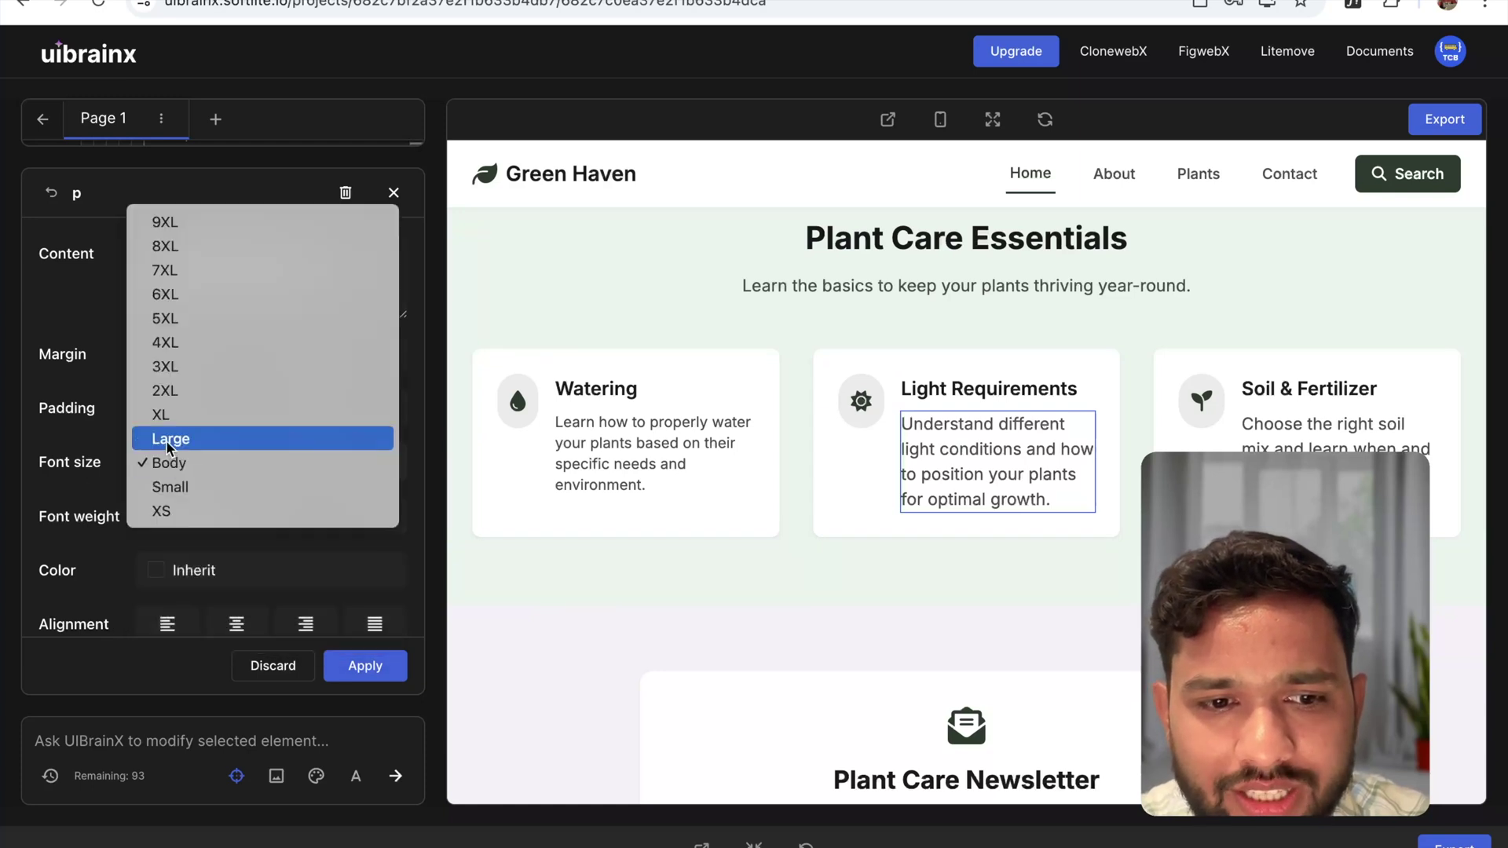
{"action": "left_click", "coordinate": [351, 480]}
{"action": "left_click", "coordinate": [1335, 428]}
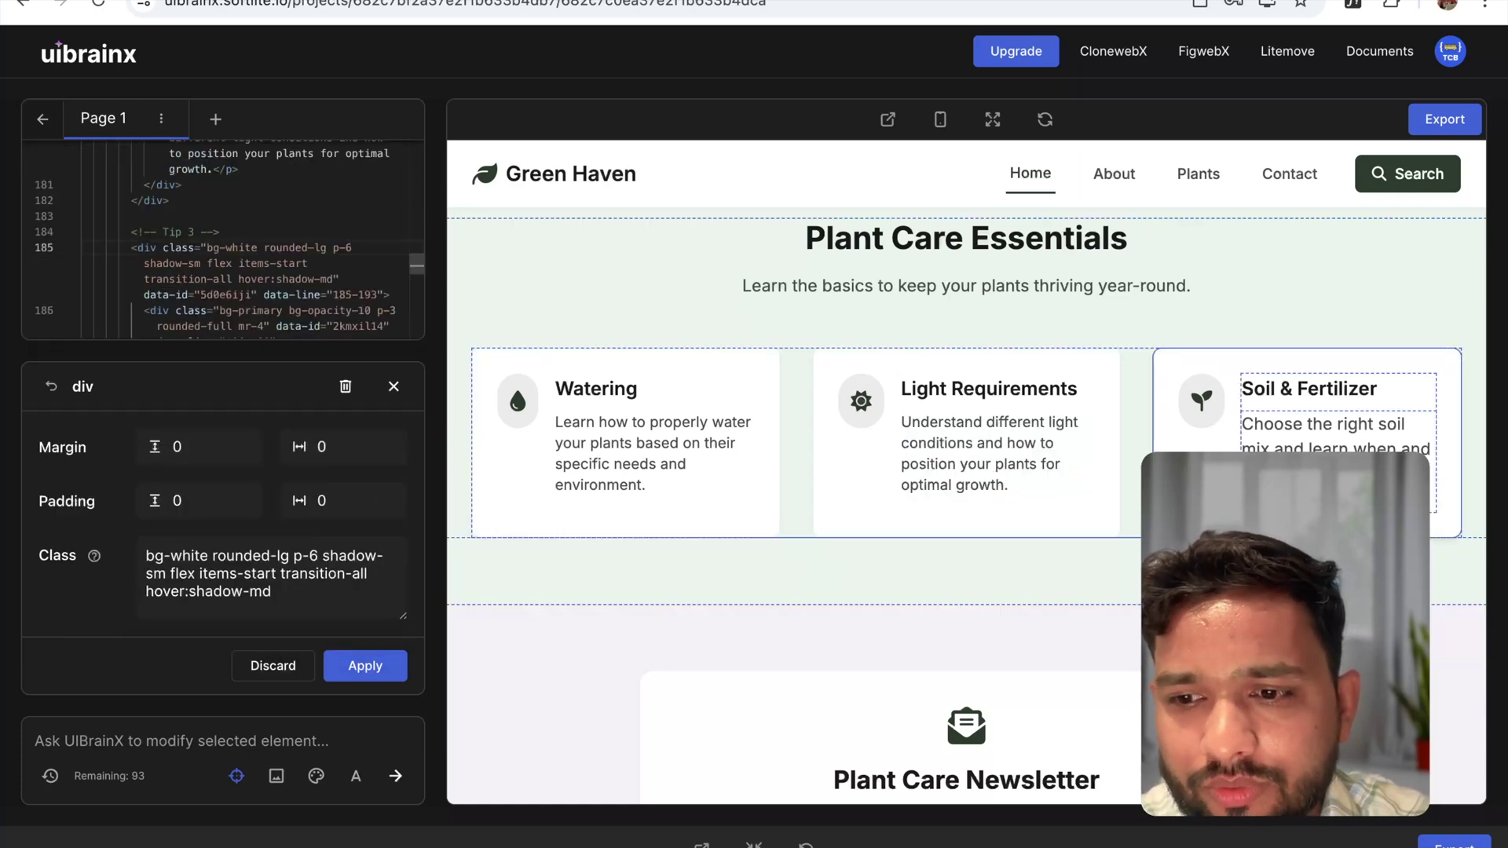
{"action": "left_click", "coordinate": [192, 470]}
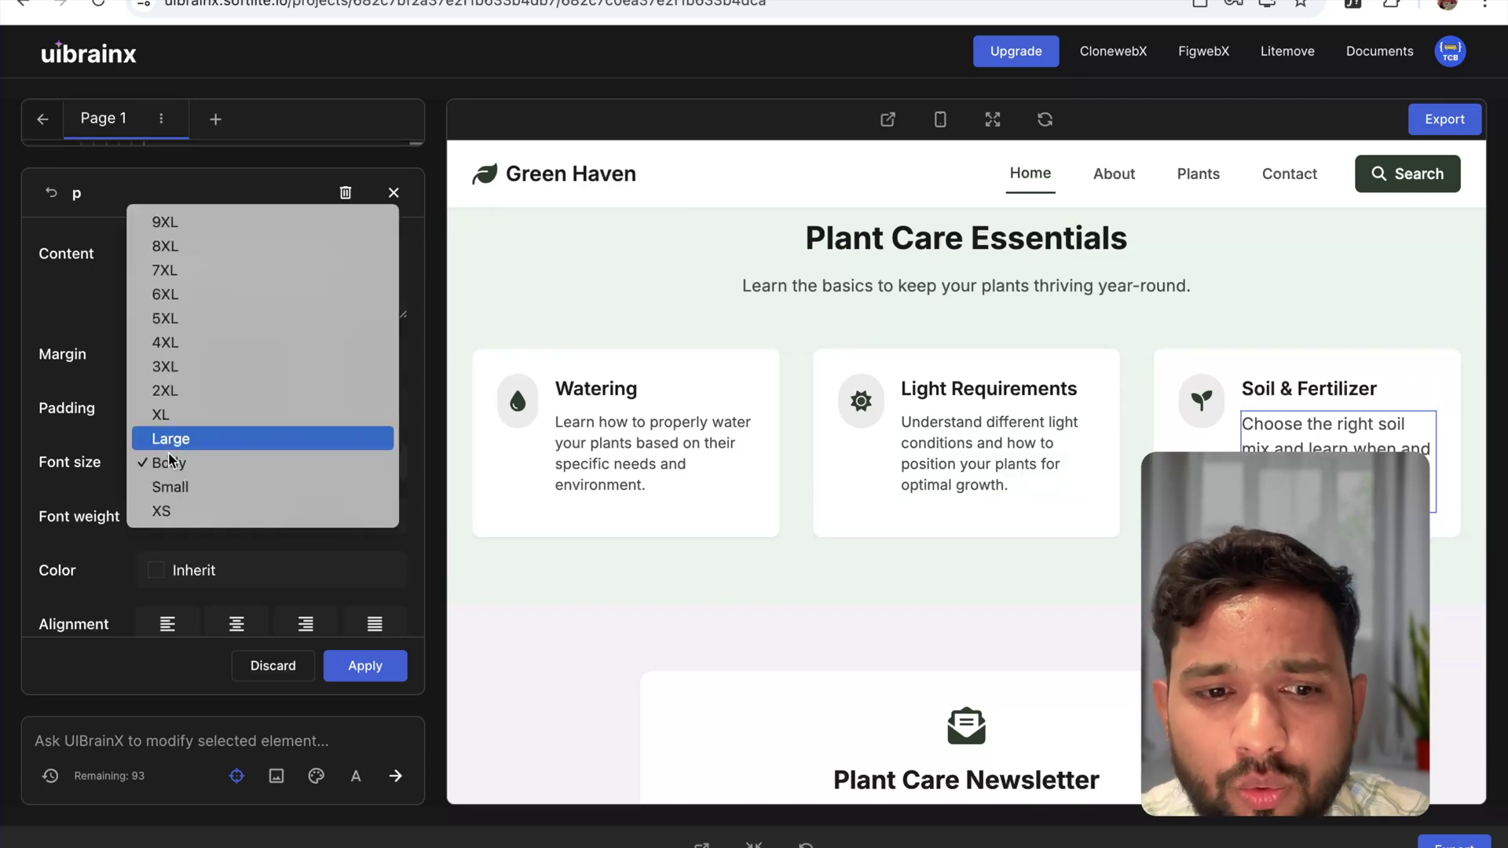
{"action": "left_click", "coordinate": [183, 487]}
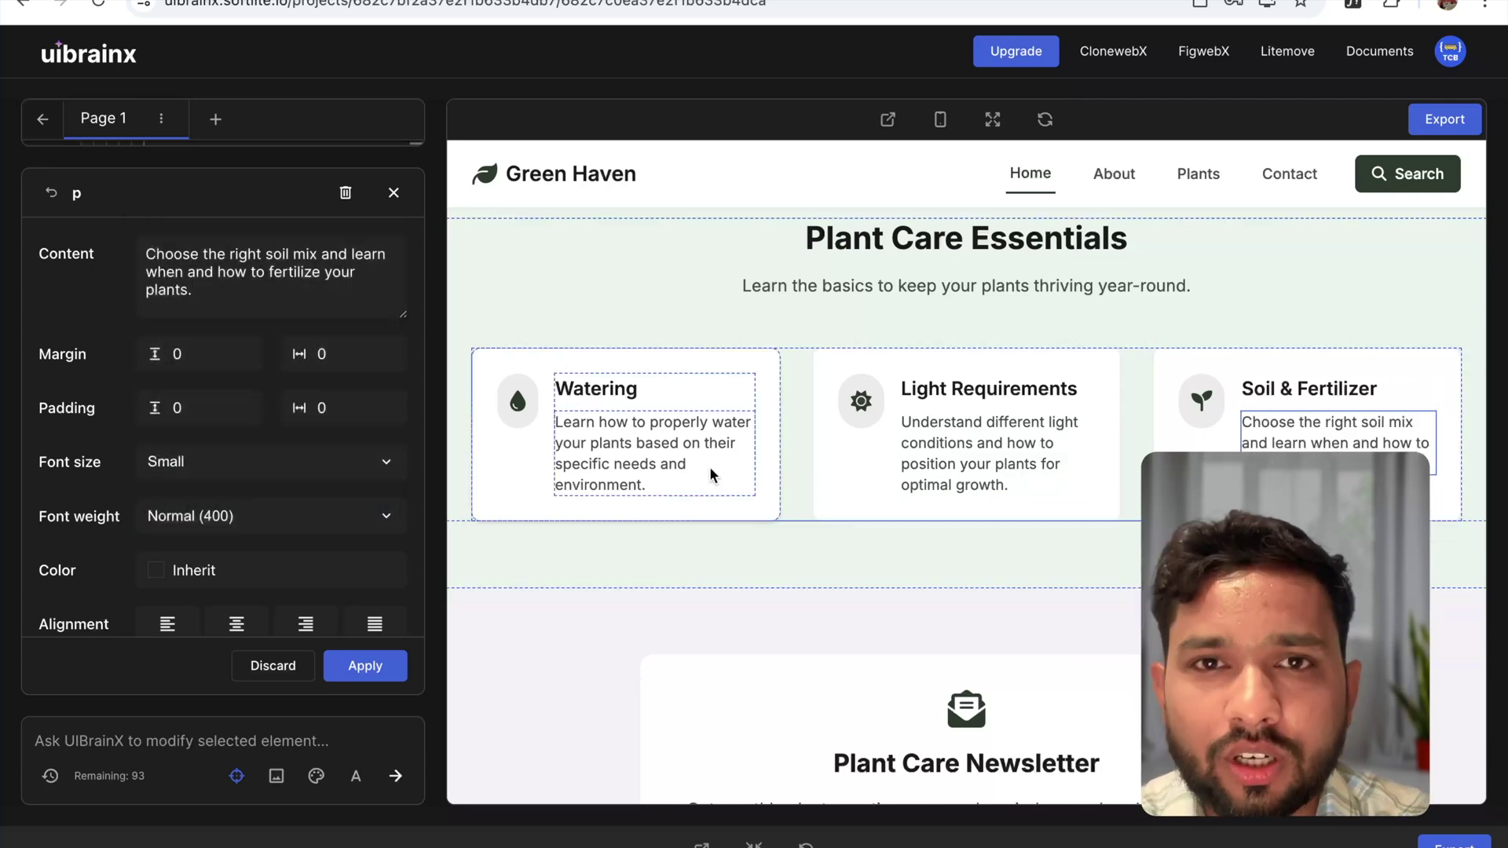
- Center-align the footer's Explore, Help and last column headings
{"action": "scroll", "coordinate": [714, 474], "scroll_direction": "down", "scroll_amount": 8}
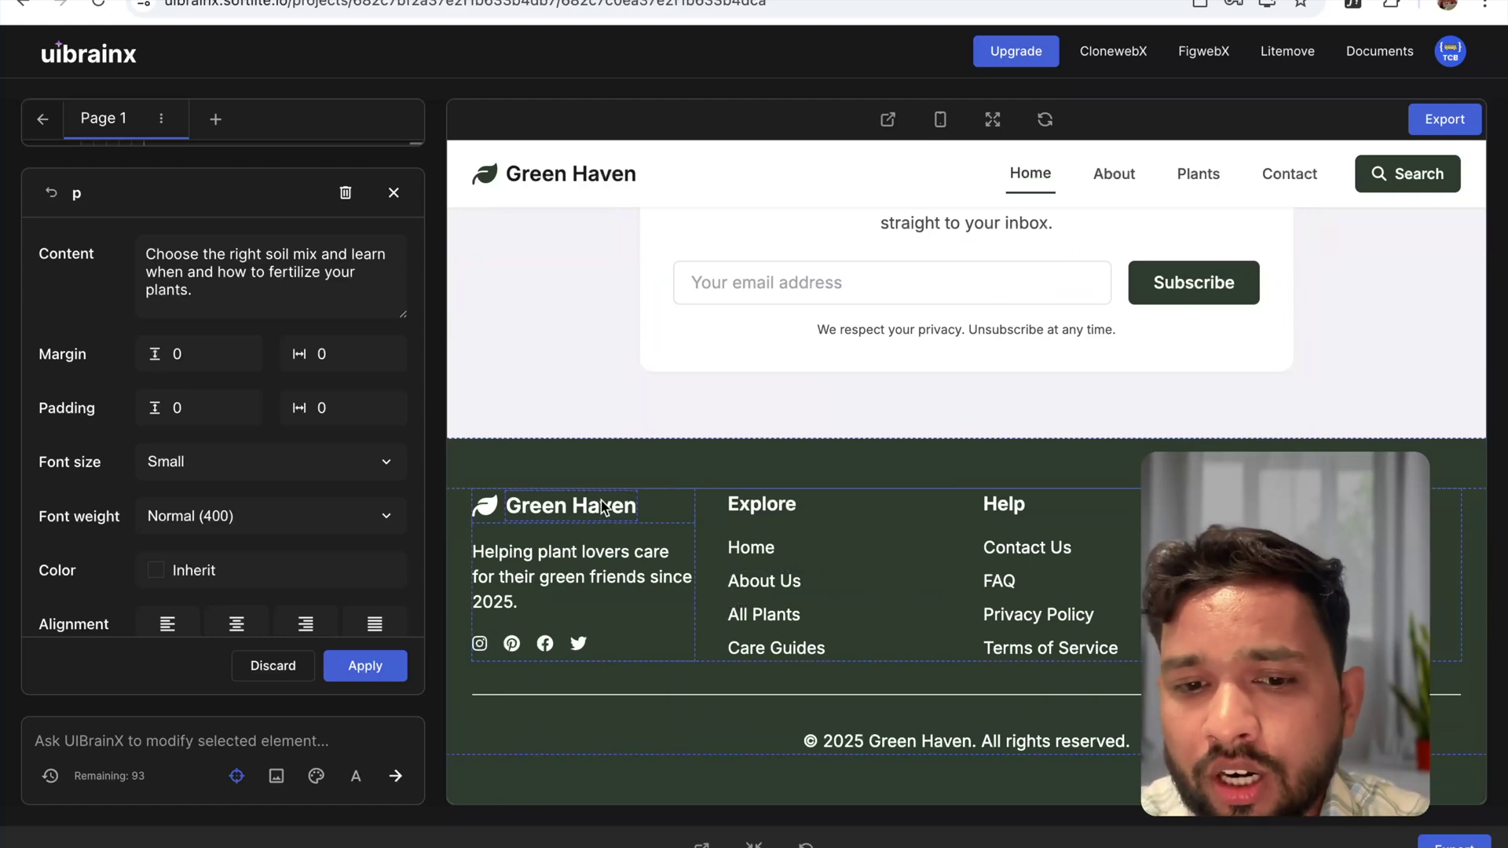
{"action": "left_click", "coordinate": [847, 505]}
{"action": "scroll", "coordinate": [220, 565], "scroll_direction": "down", "scroll_amount": 2}
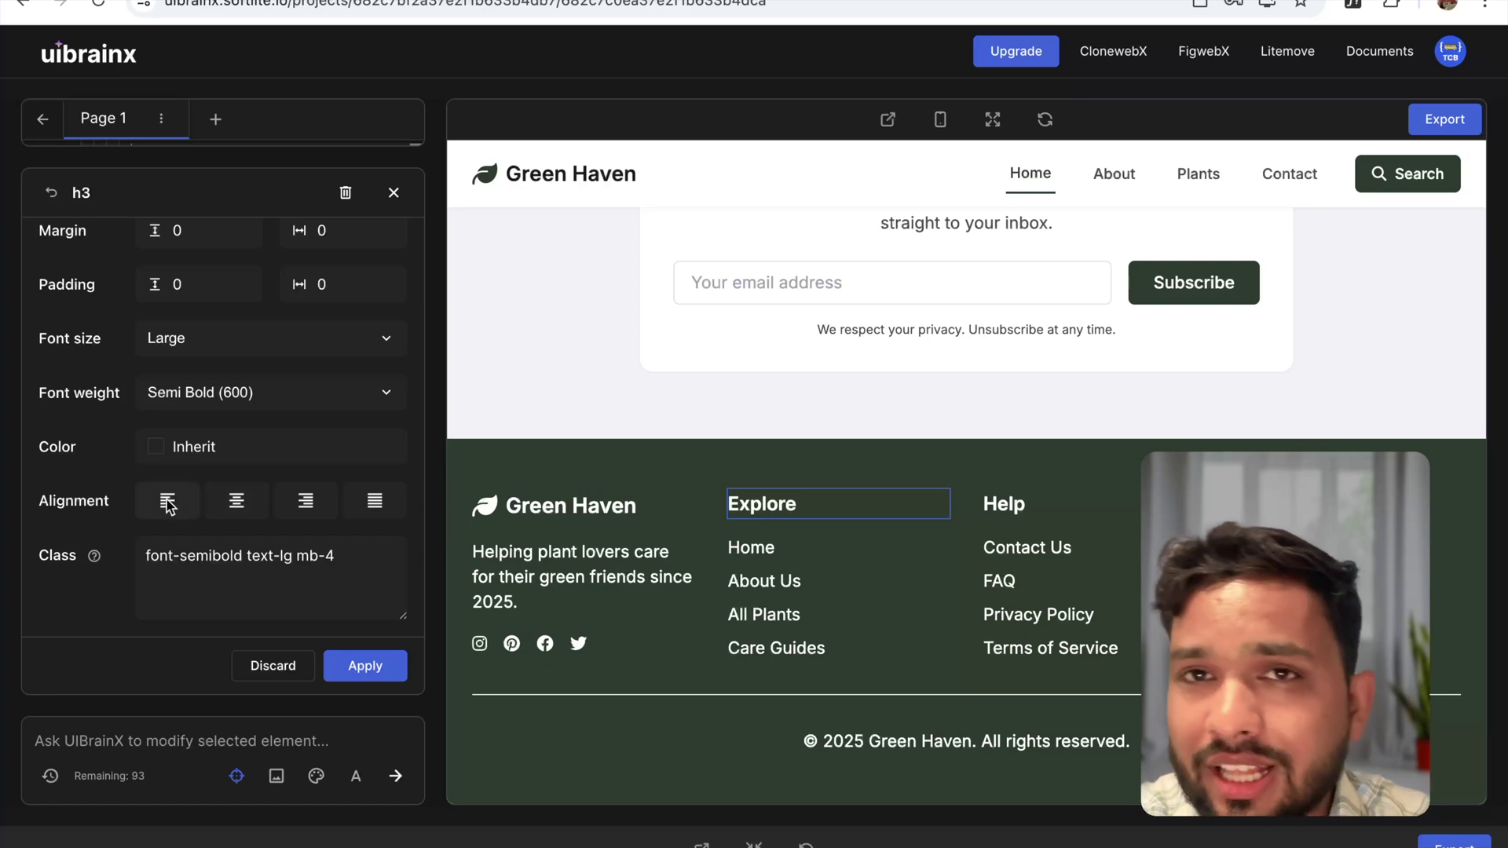
{"action": "left_click", "coordinate": [237, 502]}
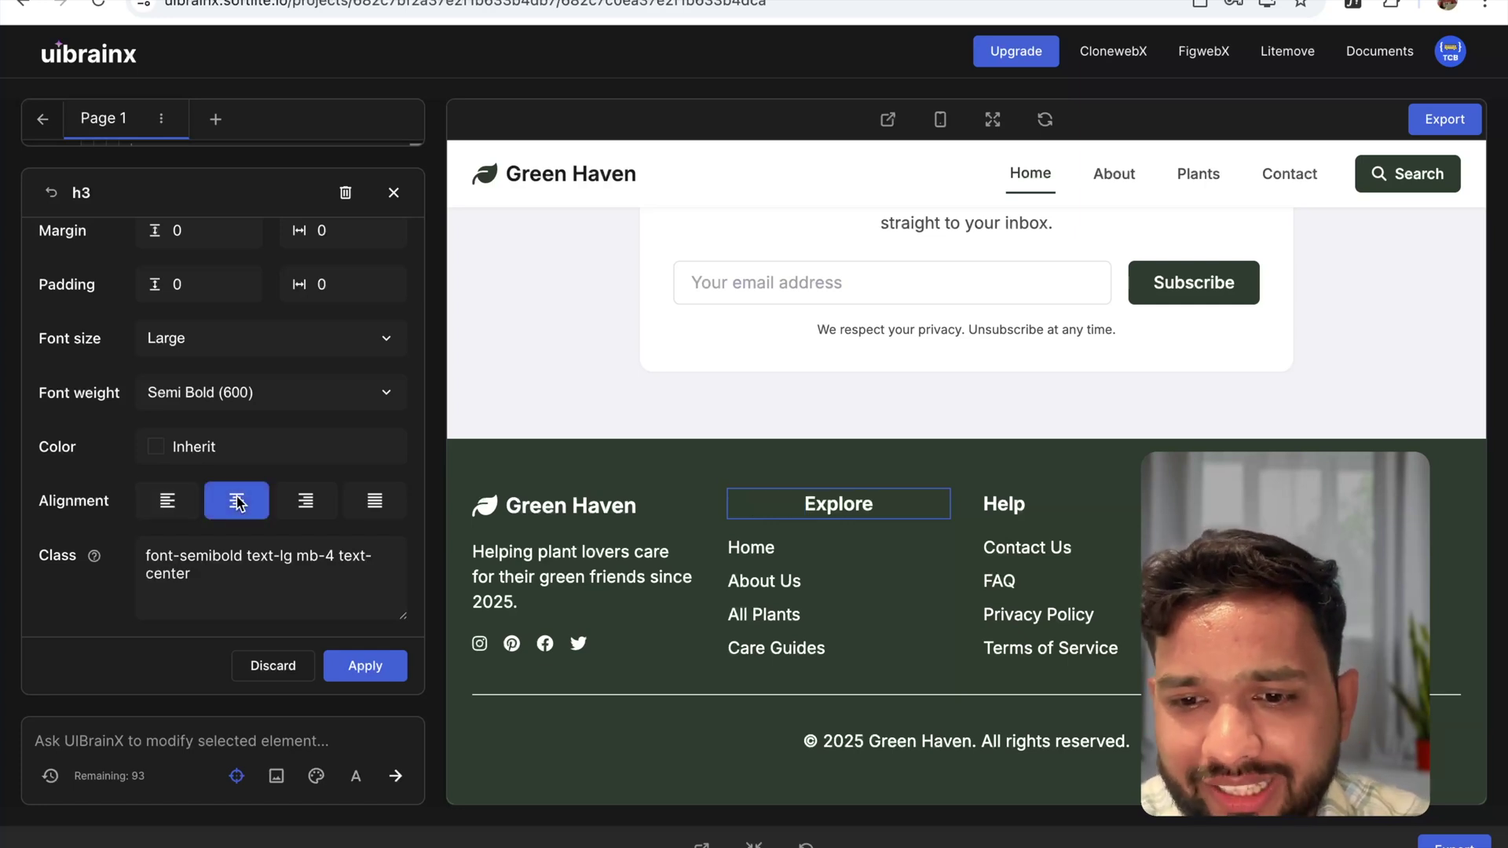
{"action": "left_click", "coordinate": [237, 501]}
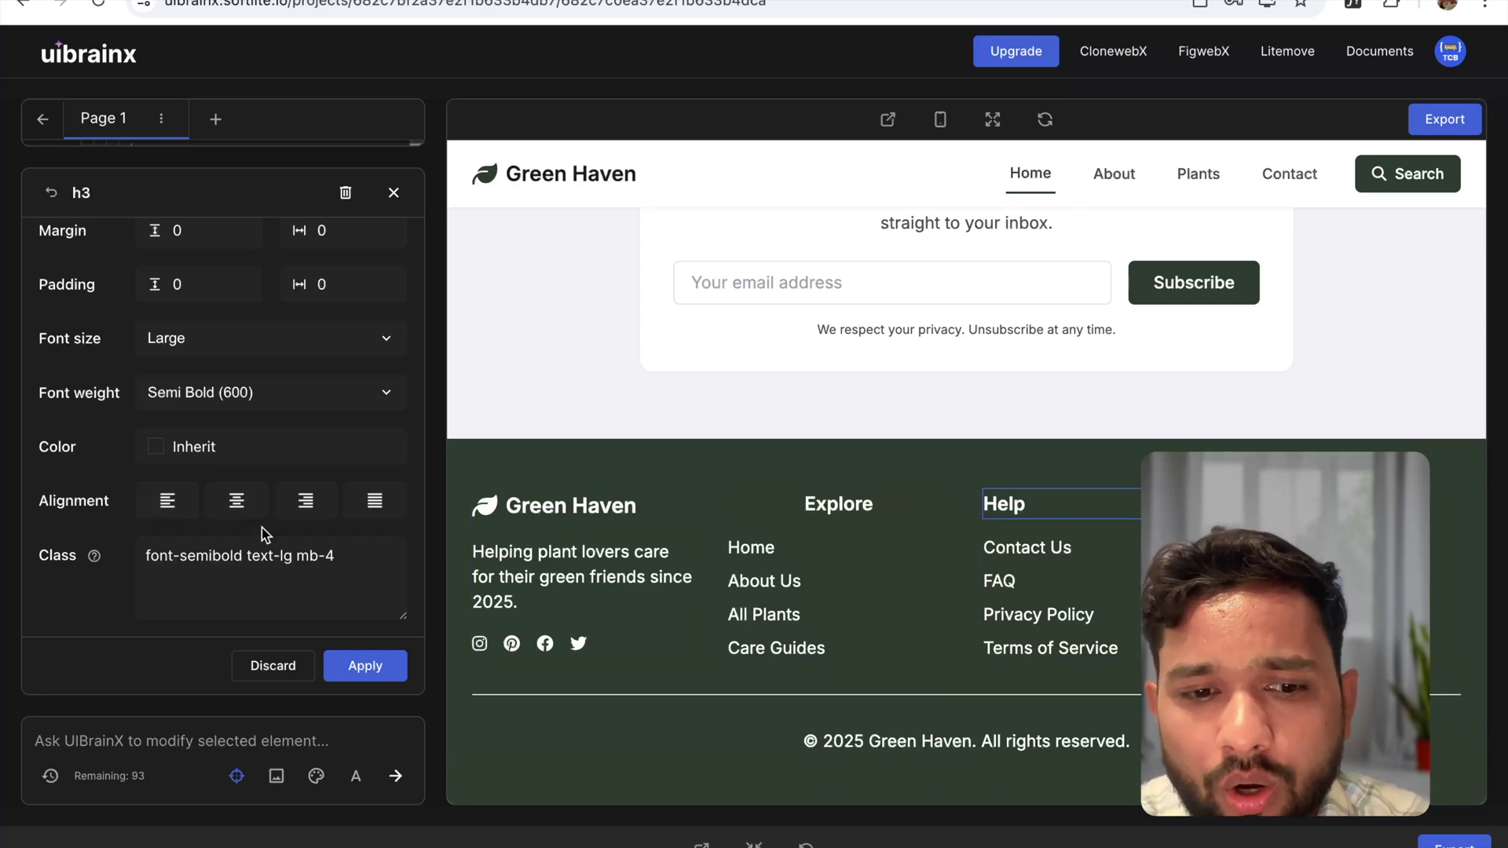
{"action": "left_click", "coordinate": [233, 505]}
{"action": "left_click", "coordinate": [1335, 503]}
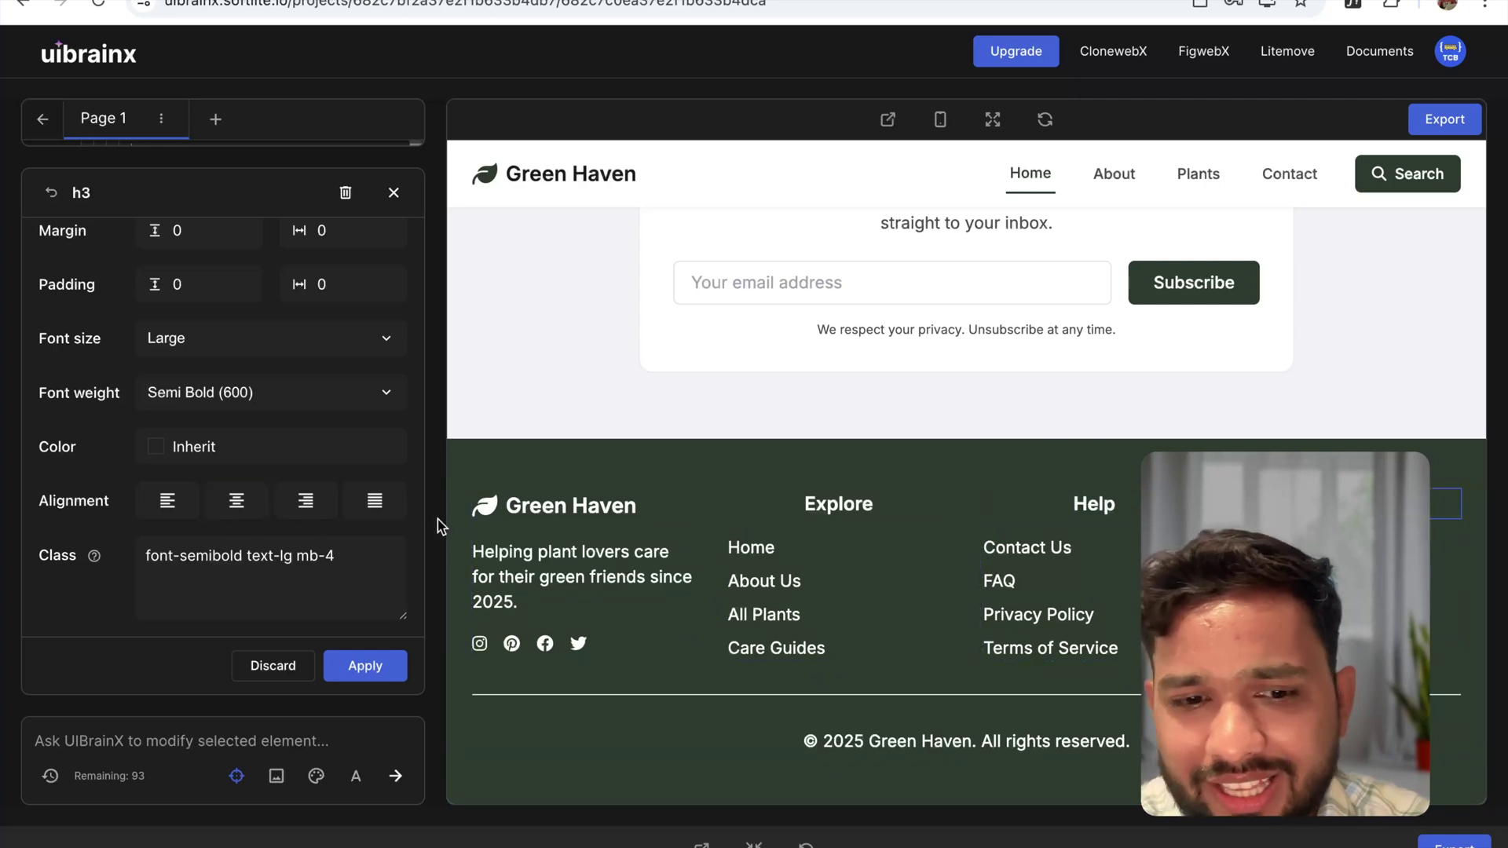
{"action": "left_click", "coordinate": [236, 503]}
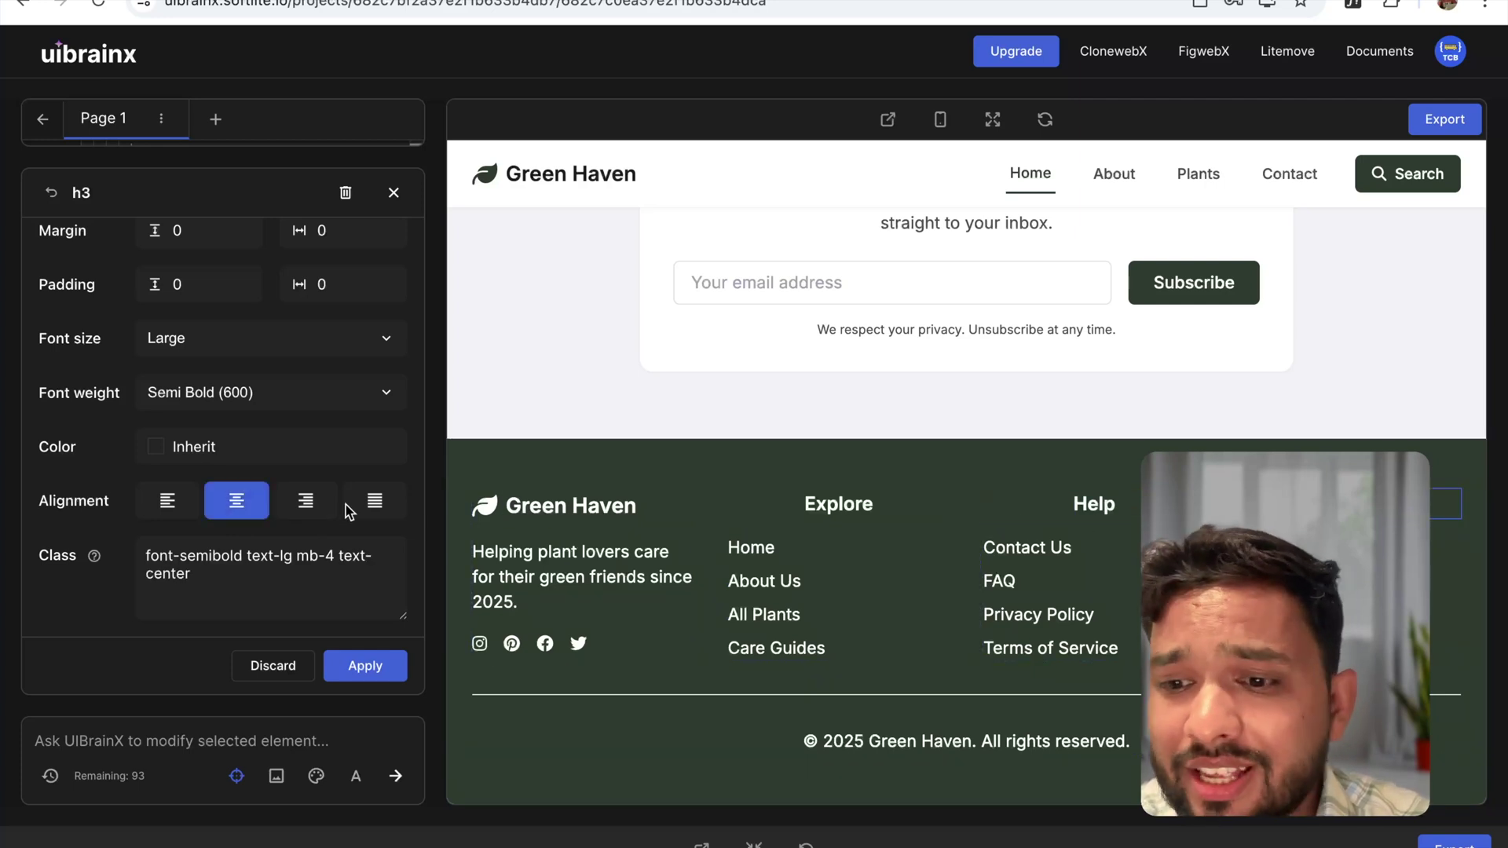
- Left-align the footer's Explore and Help headings
{"action": "left_click", "coordinate": [770, 572]}
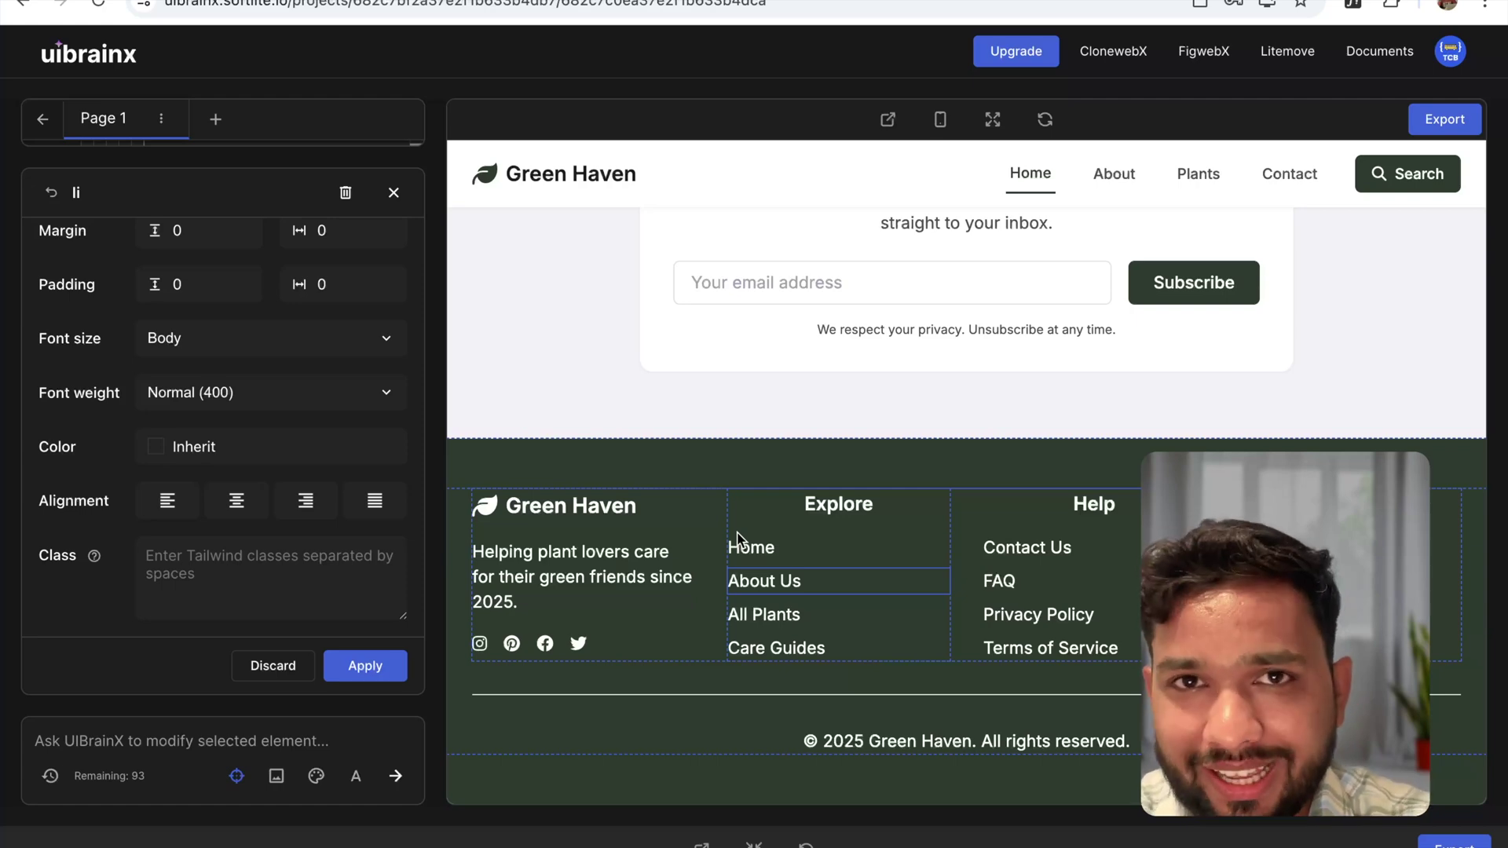
{"action": "left_click", "coordinate": [833, 504]}
{"action": "left_click", "coordinate": [167, 501]}
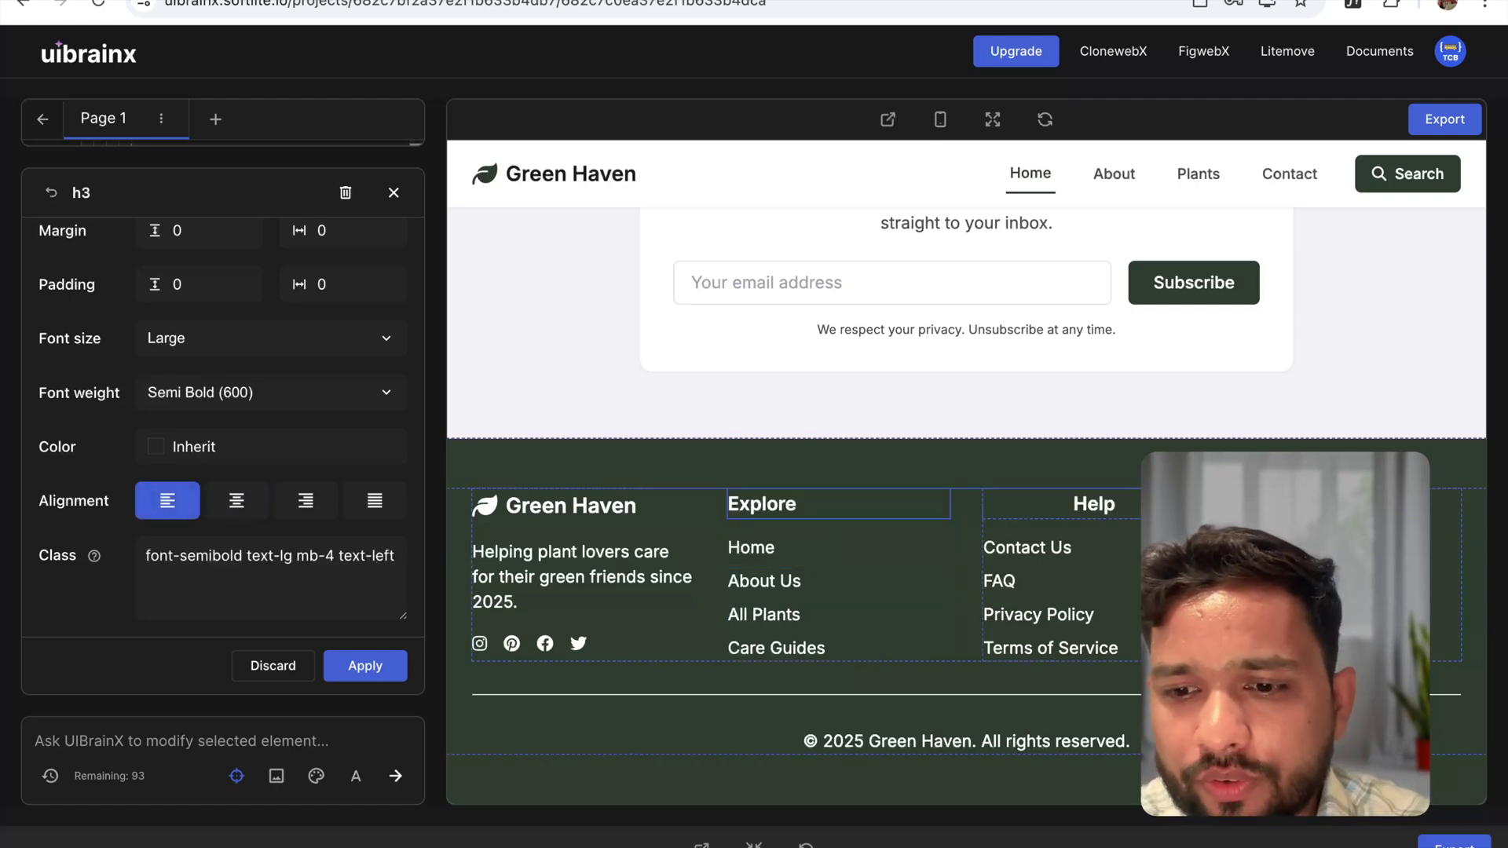
{"action": "left_click", "coordinate": [1094, 504]}
{"action": "left_click", "coordinate": [167, 500]}
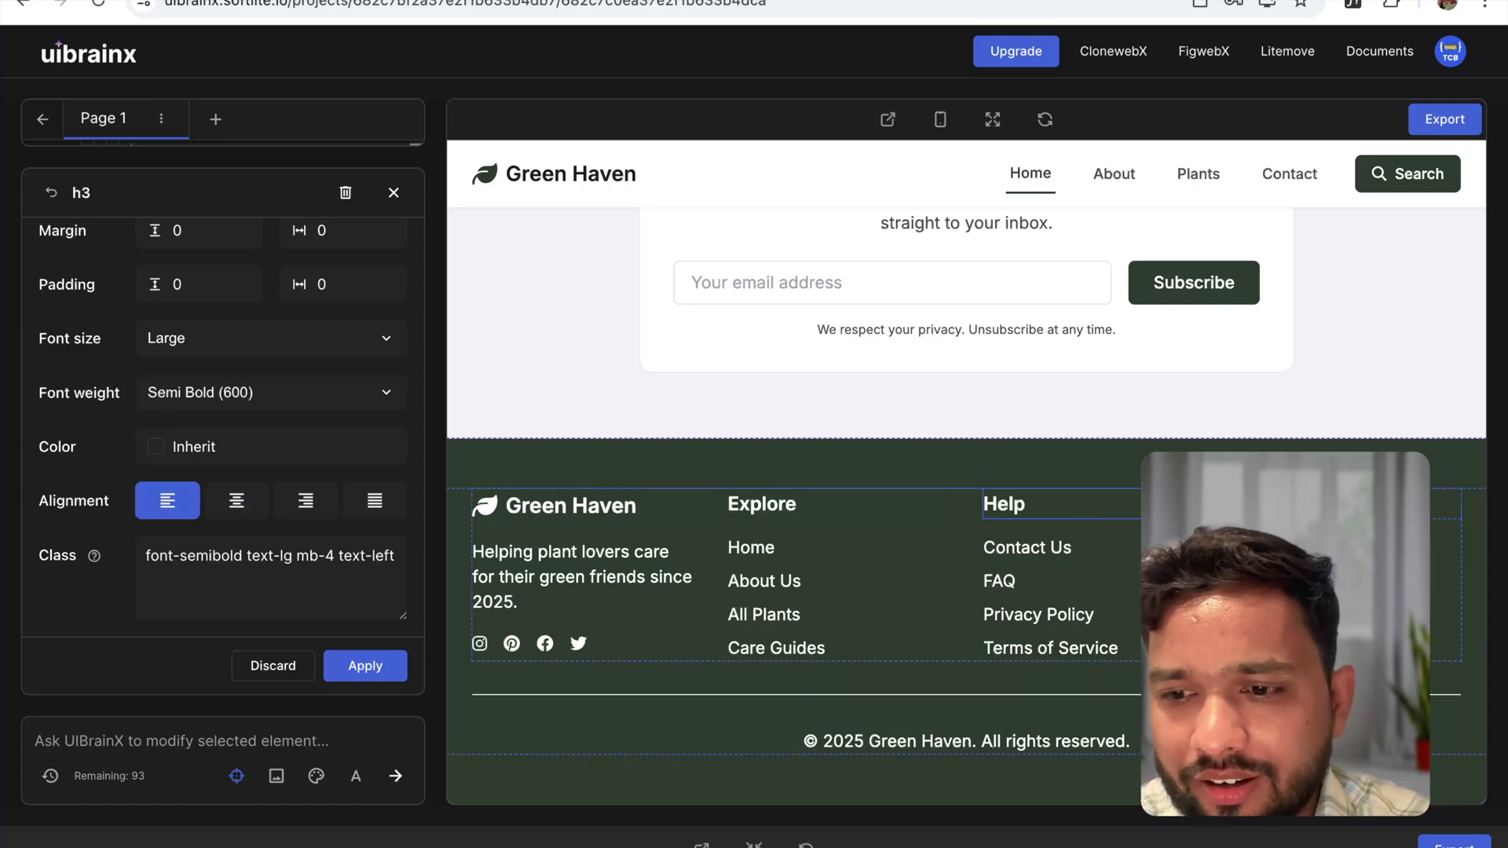
- Try center alignment on the footer's Help heading and return it to left alignment
{"action": "left_click", "coordinate": [236, 500]}
{"action": "left_click", "coordinate": [168, 500]}
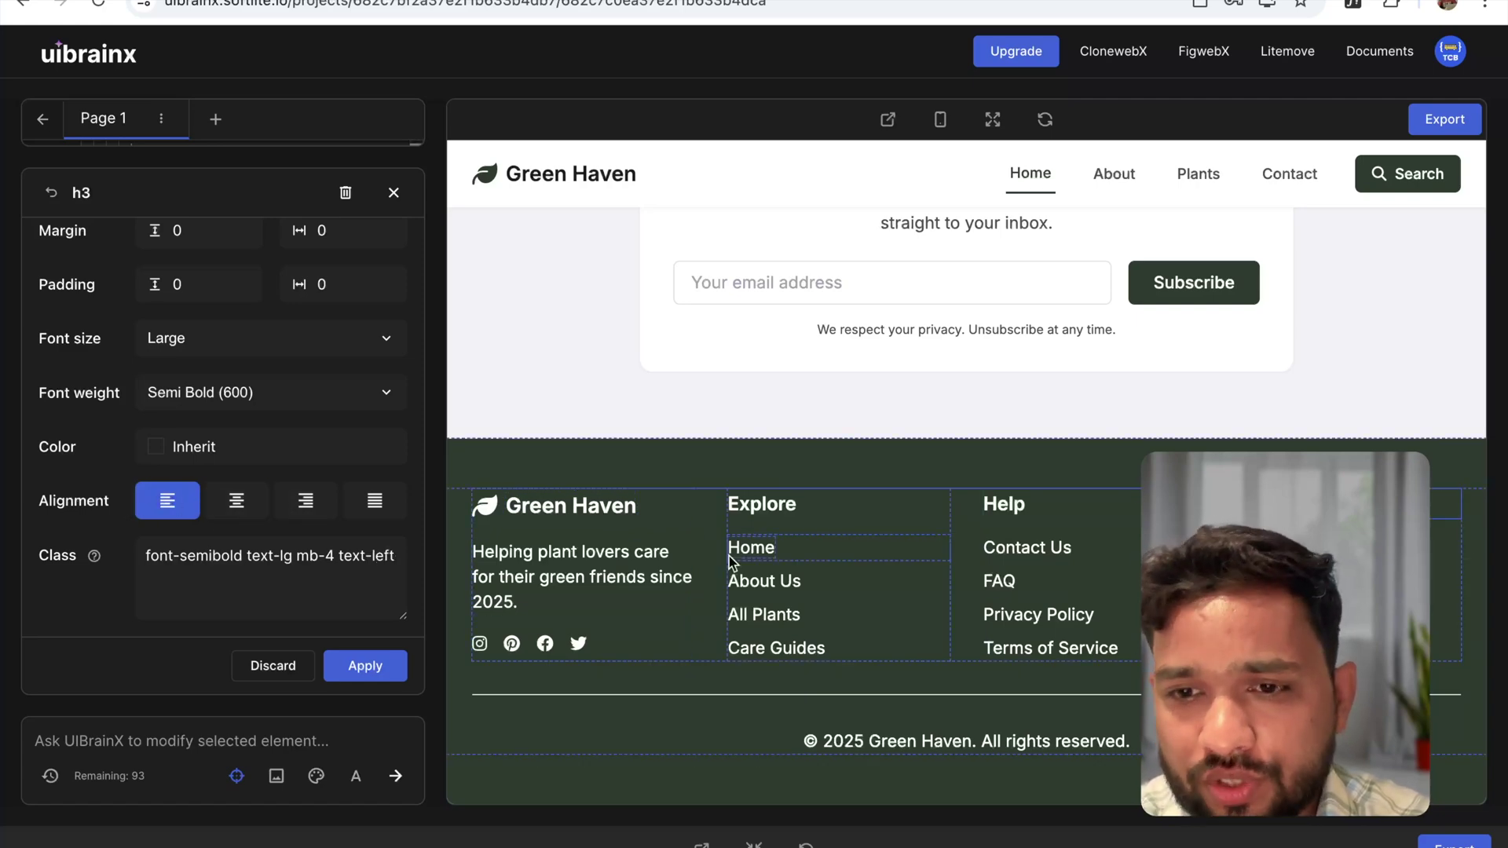
- Examine the page's hero and plant cards in the mobile preview, and return to the desktop preview
{"action": "scroll", "coordinate": [729, 556], "scroll_direction": "up", "scroll_amount": 10}
{"action": "scroll", "coordinate": [728, 554], "scroll_direction": "up", "scroll_amount": 6}
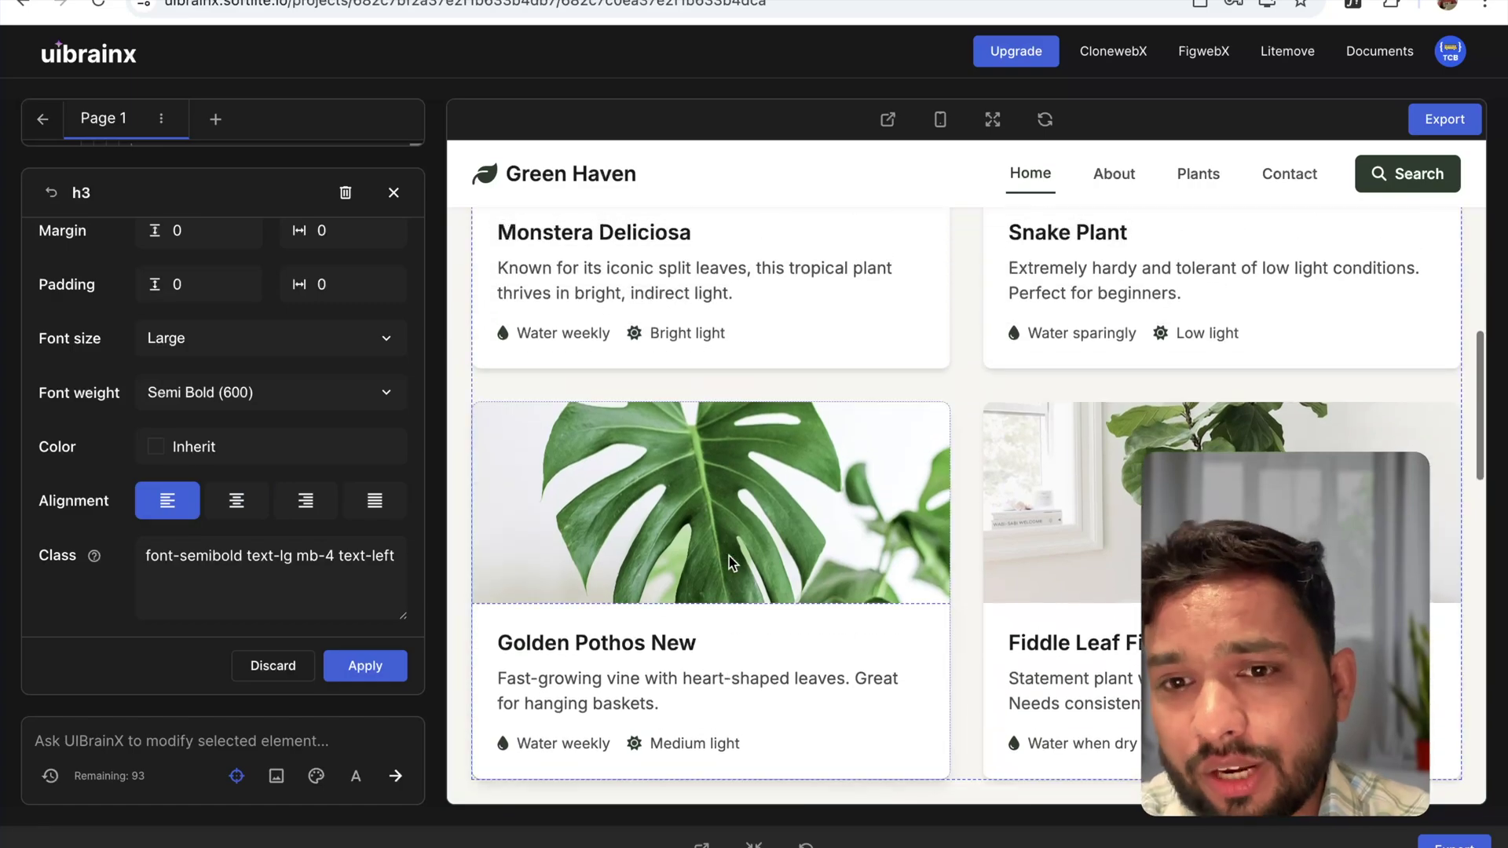
{"action": "scroll", "coordinate": [729, 556], "scroll_direction": "up", "scroll_amount": 7}
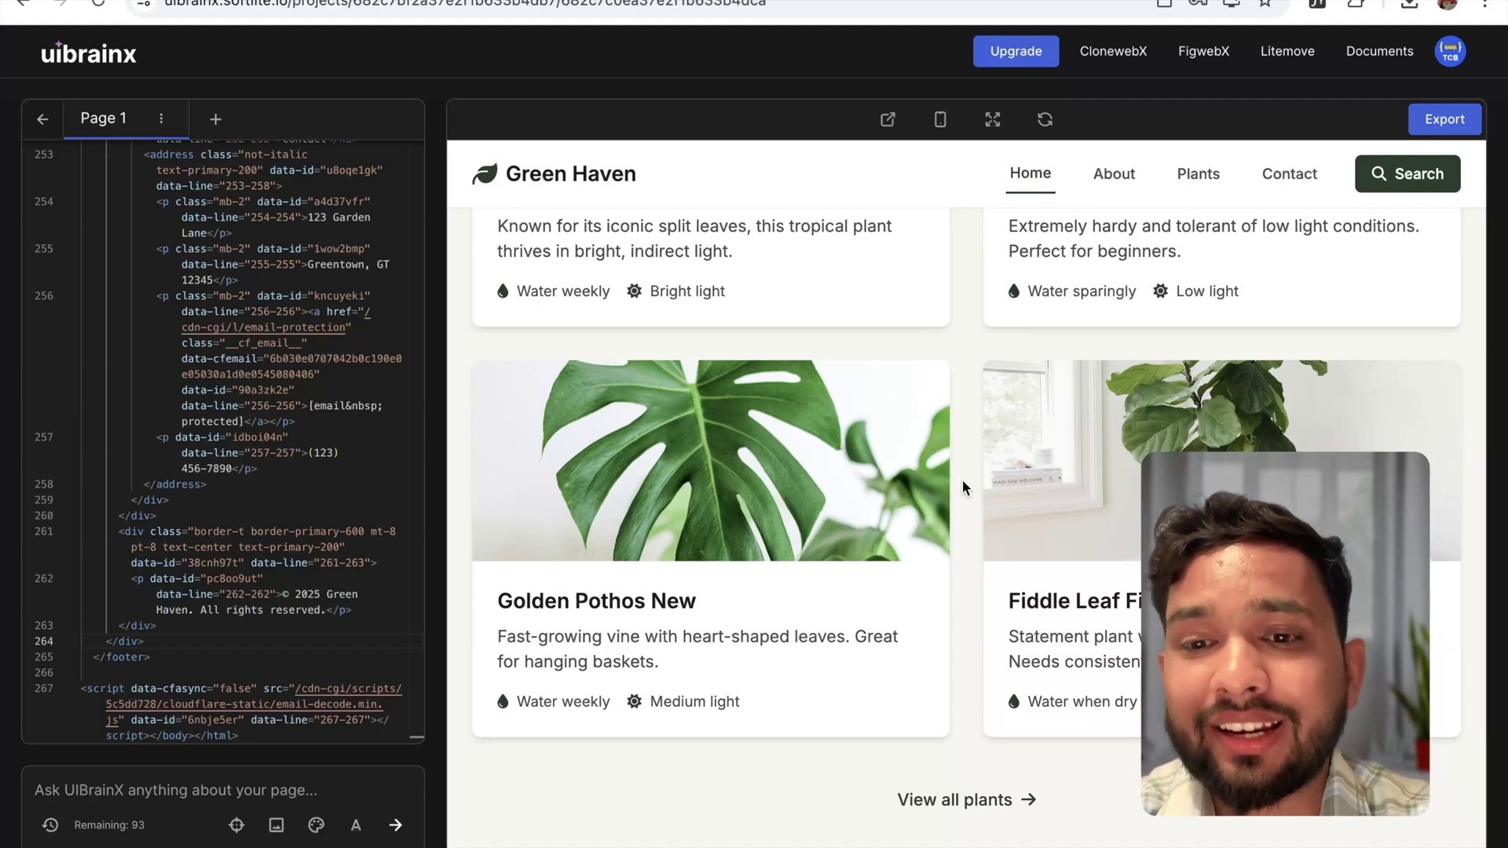
{"action": "scroll", "coordinate": [963, 479], "scroll_direction": "up", "scroll_amount": 10}
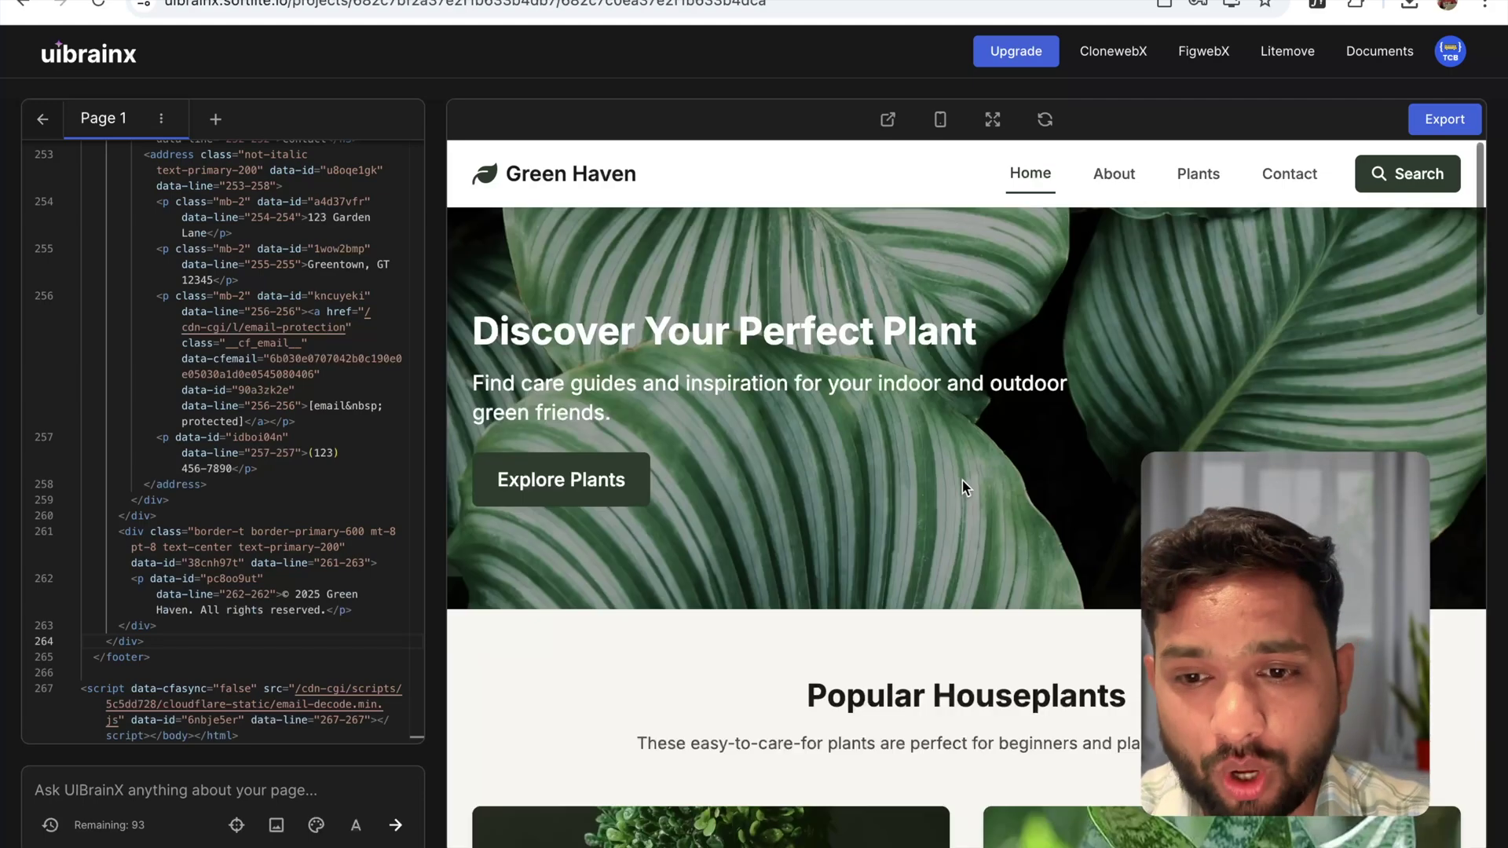
{"action": "left_click", "coordinate": [940, 120]}
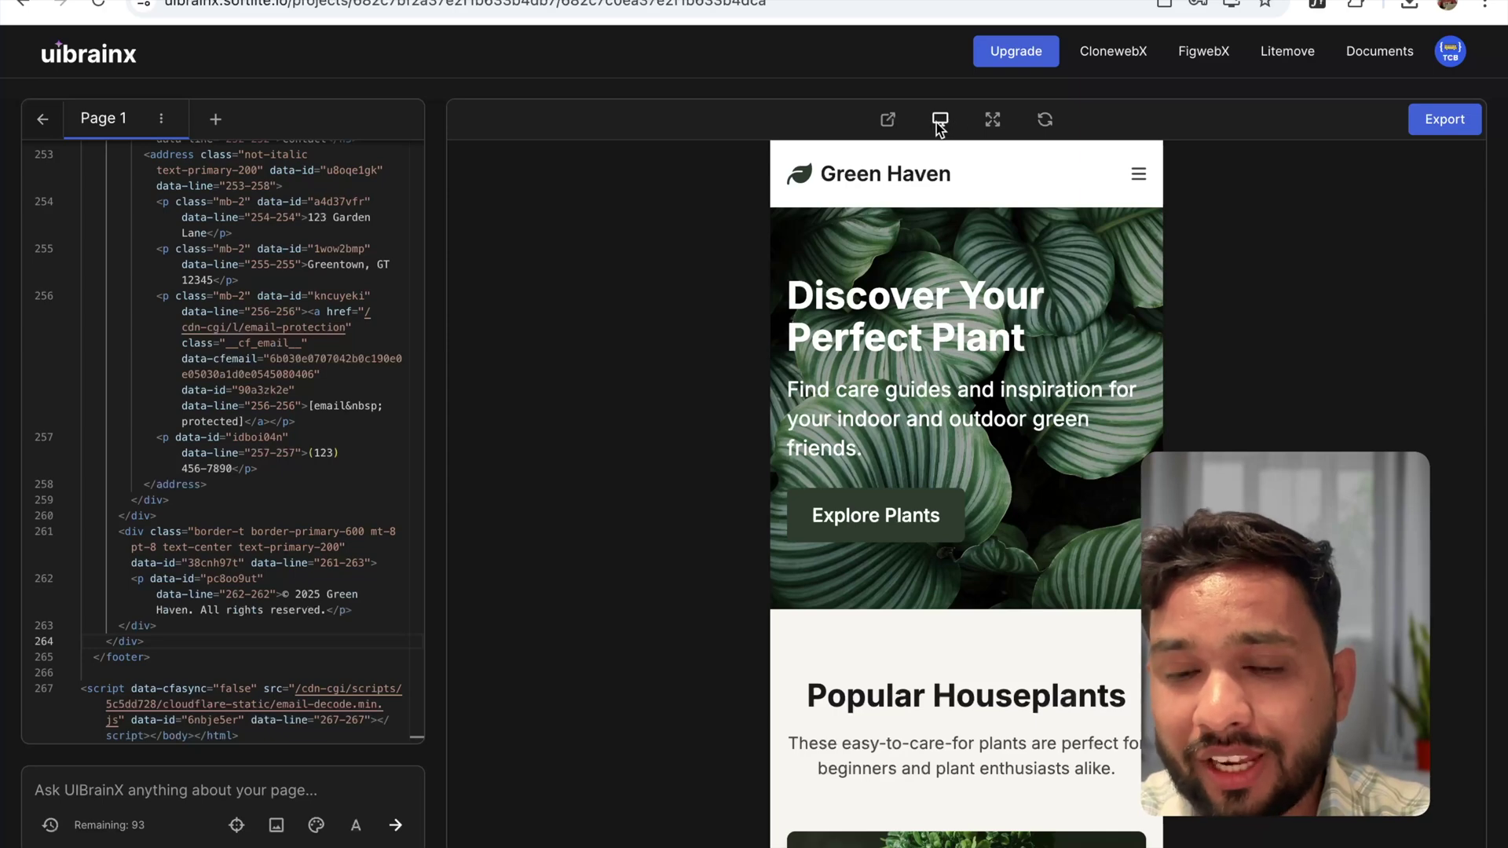
{"action": "scroll", "coordinate": [994, 525], "scroll_direction": "down", "scroll_amount": 1}
{"action": "scroll", "coordinate": [992, 524], "scroll_direction": "down", "scroll_amount": 5}
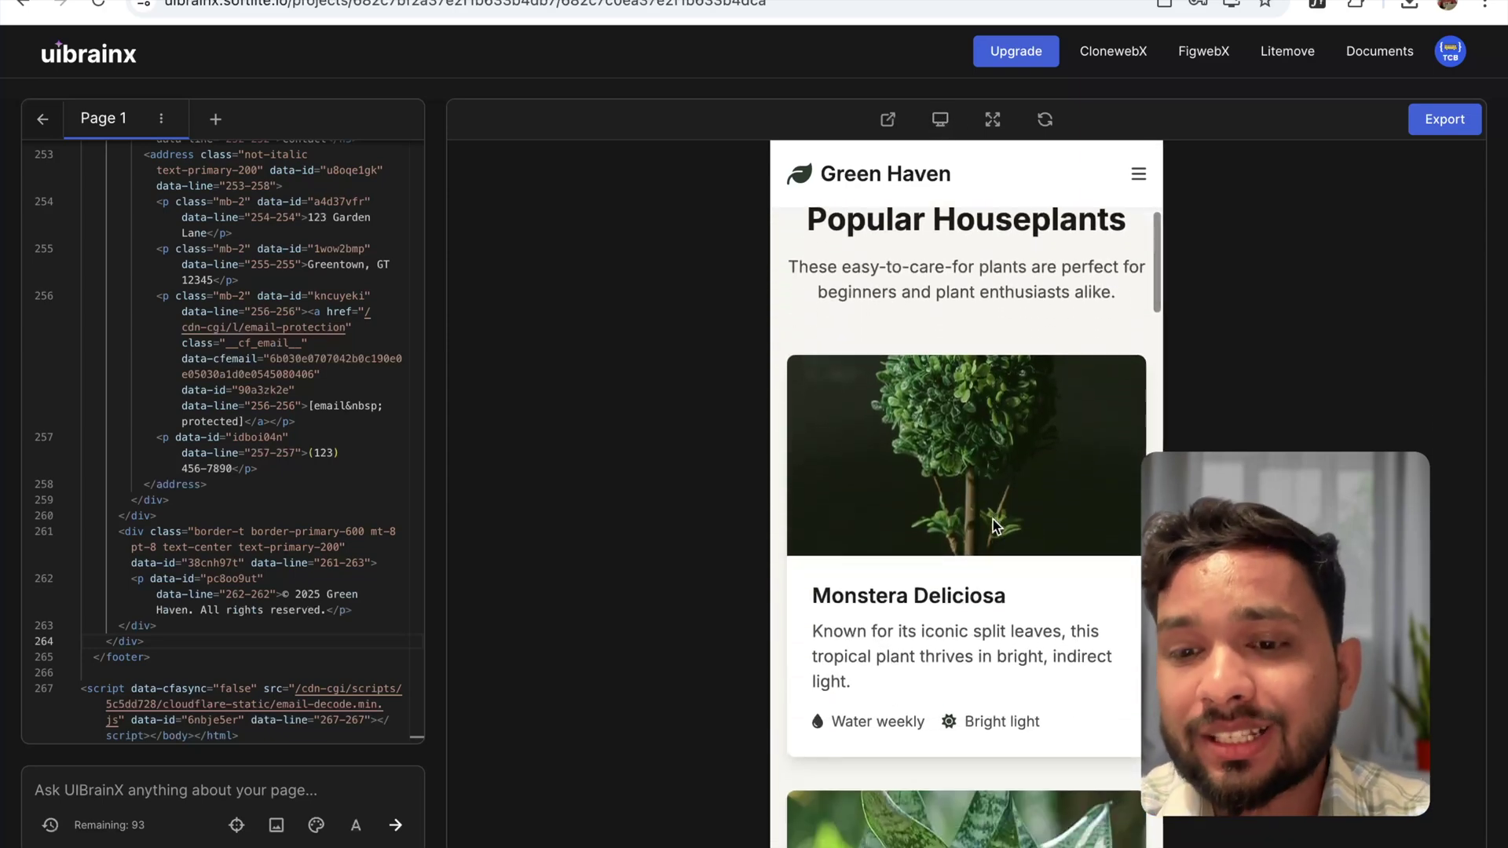
{"action": "scroll", "coordinate": [993, 525], "scroll_direction": "down", "scroll_amount": 4}
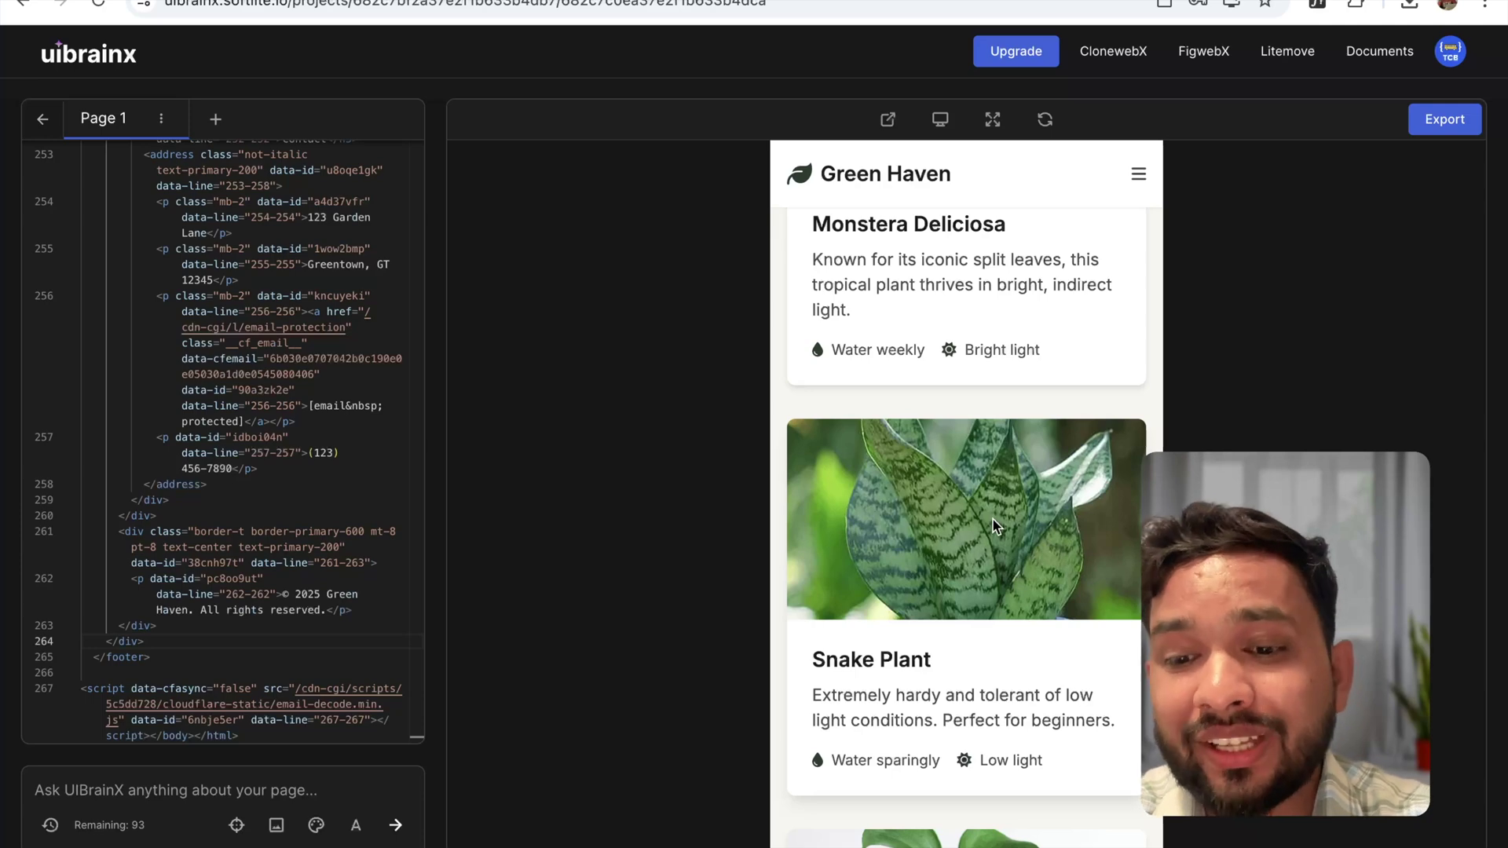
{"action": "scroll", "coordinate": [870, 402], "scroll_direction": "down", "scroll_amount": 2}
{"action": "scroll", "coordinate": [870, 402], "scroll_direction": "down", "scroll_amount": 2}
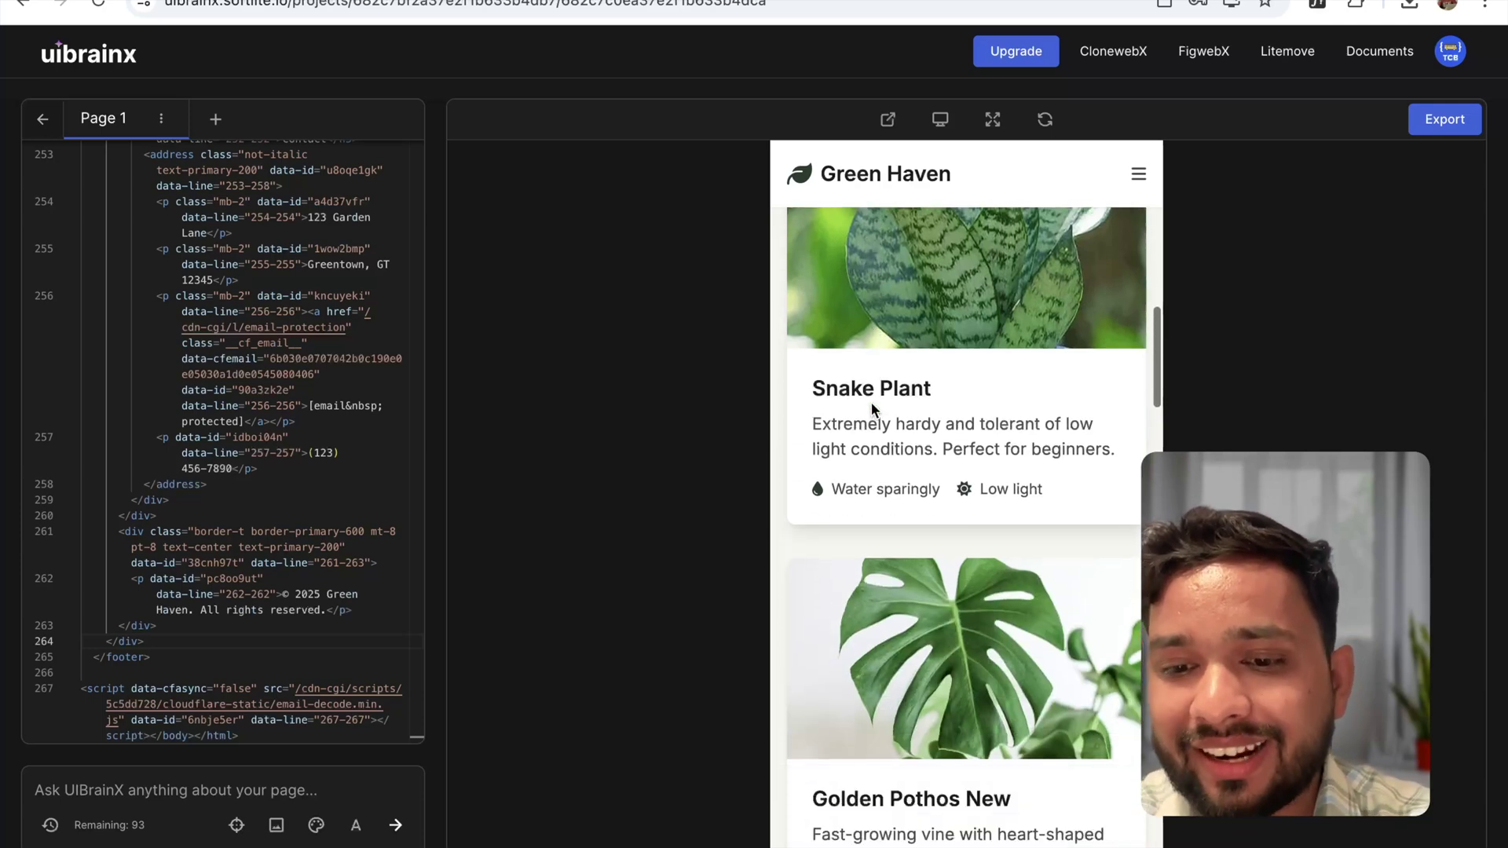
{"action": "scroll", "coordinate": [870, 402], "scroll_direction": "up", "scroll_amount": 12}
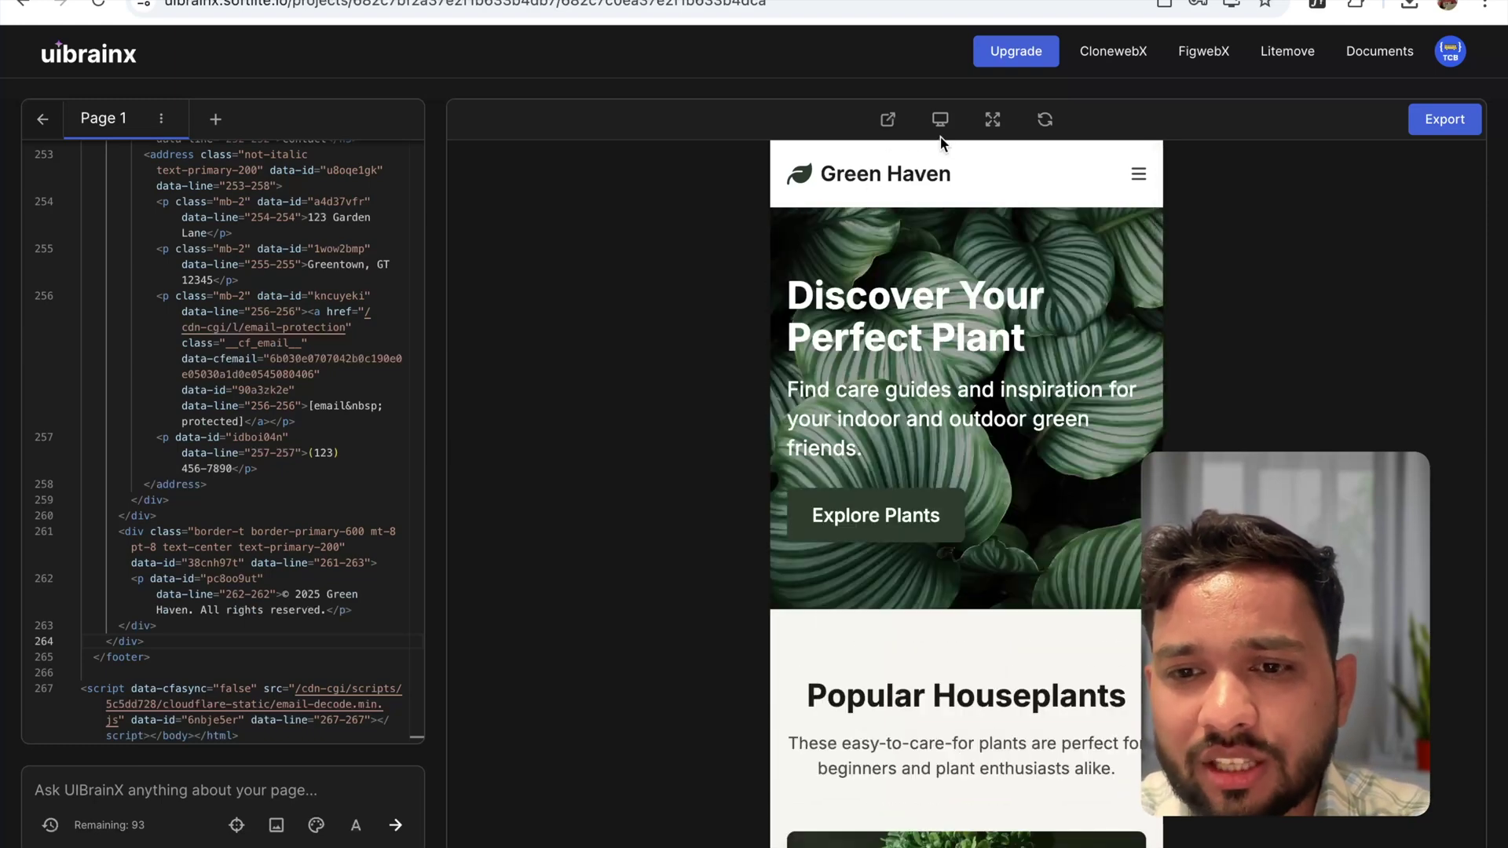
{"action": "left_click", "coordinate": [941, 124]}
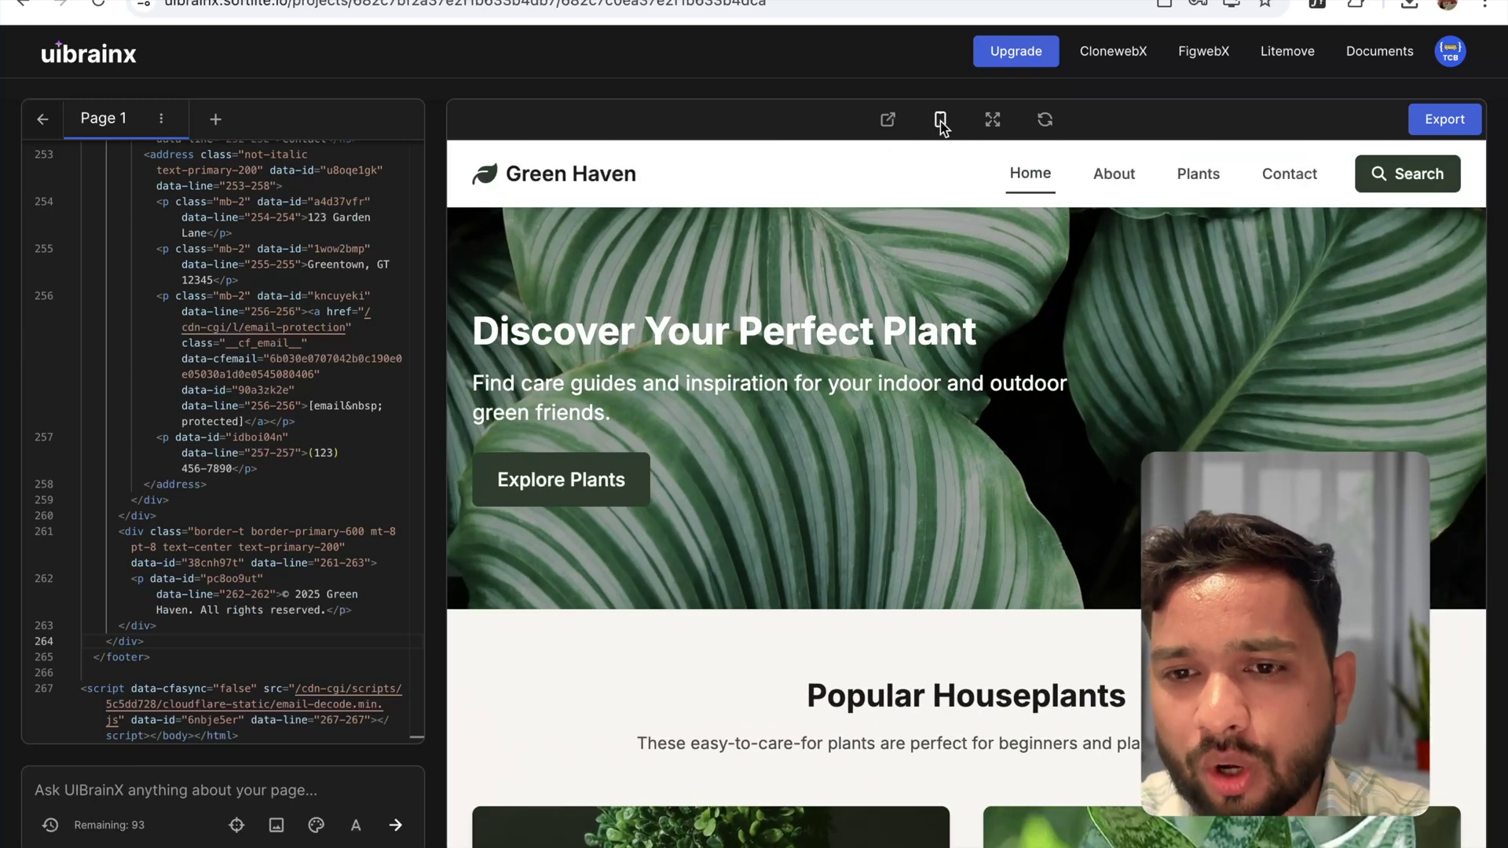
- Open the page preview in a separate browser tab and examine it from the hero to the footer
{"action": "left_click", "coordinate": [887, 120]}
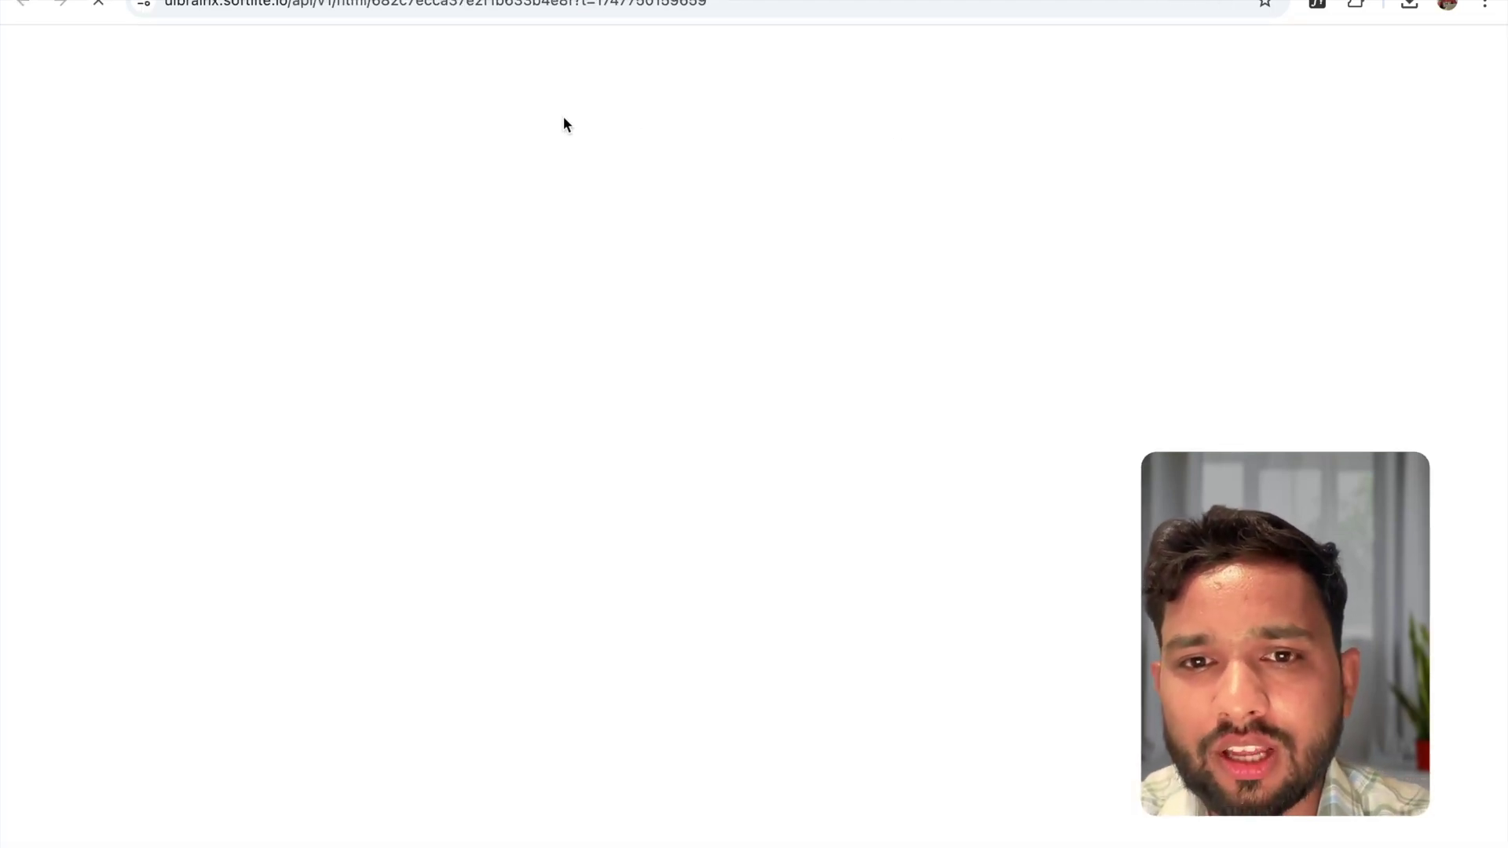
{"action": "scroll", "coordinate": [163, 458], "scroll_direction": "down", "scroll_amount": 9}
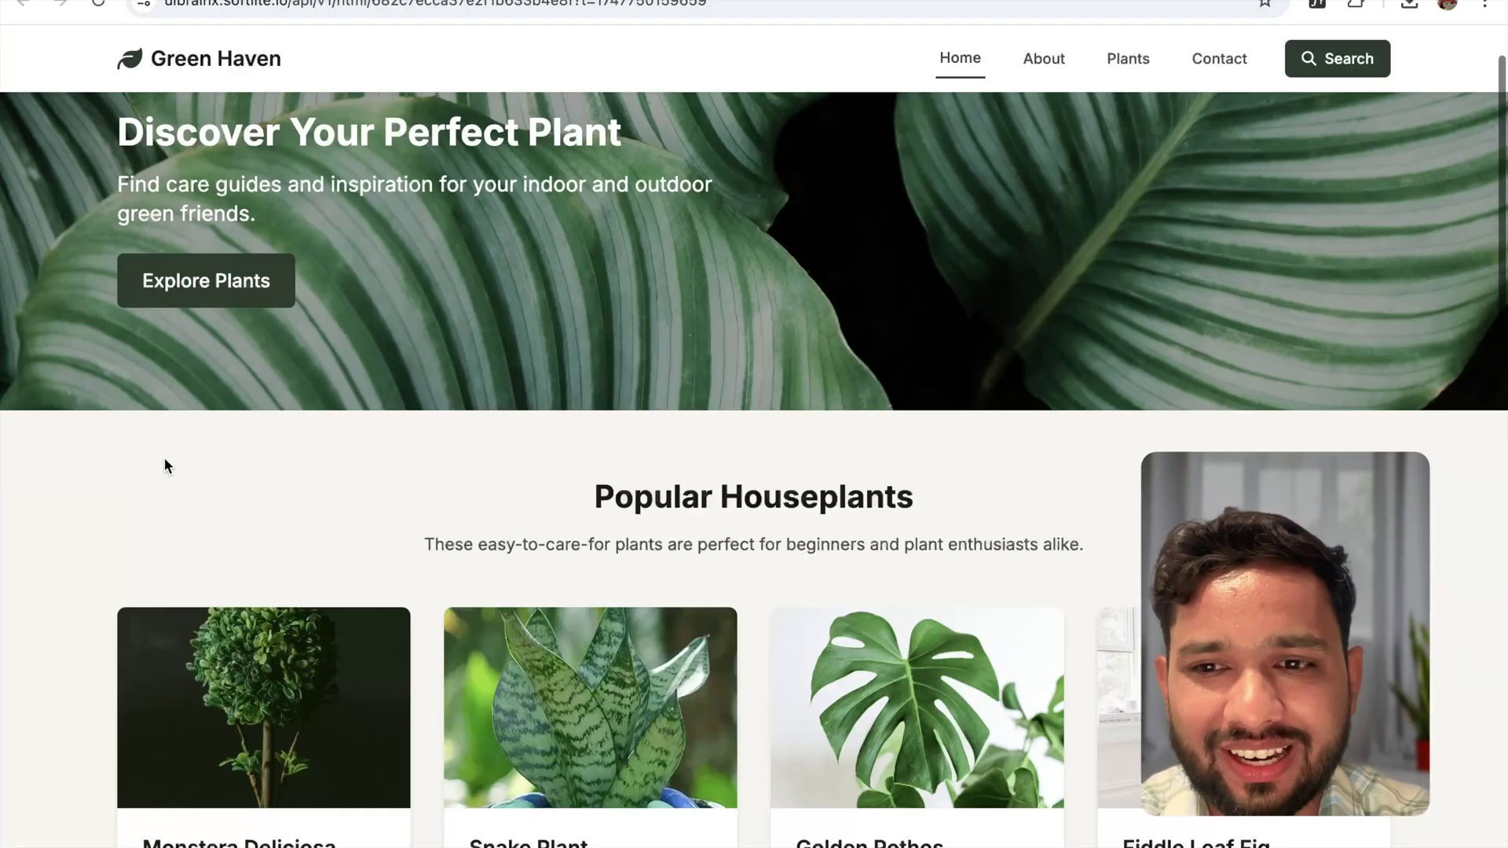
{"action": "scroll", "coordinate": [165, 459], "scroll_direction": "down", "scroll_amount": 8}
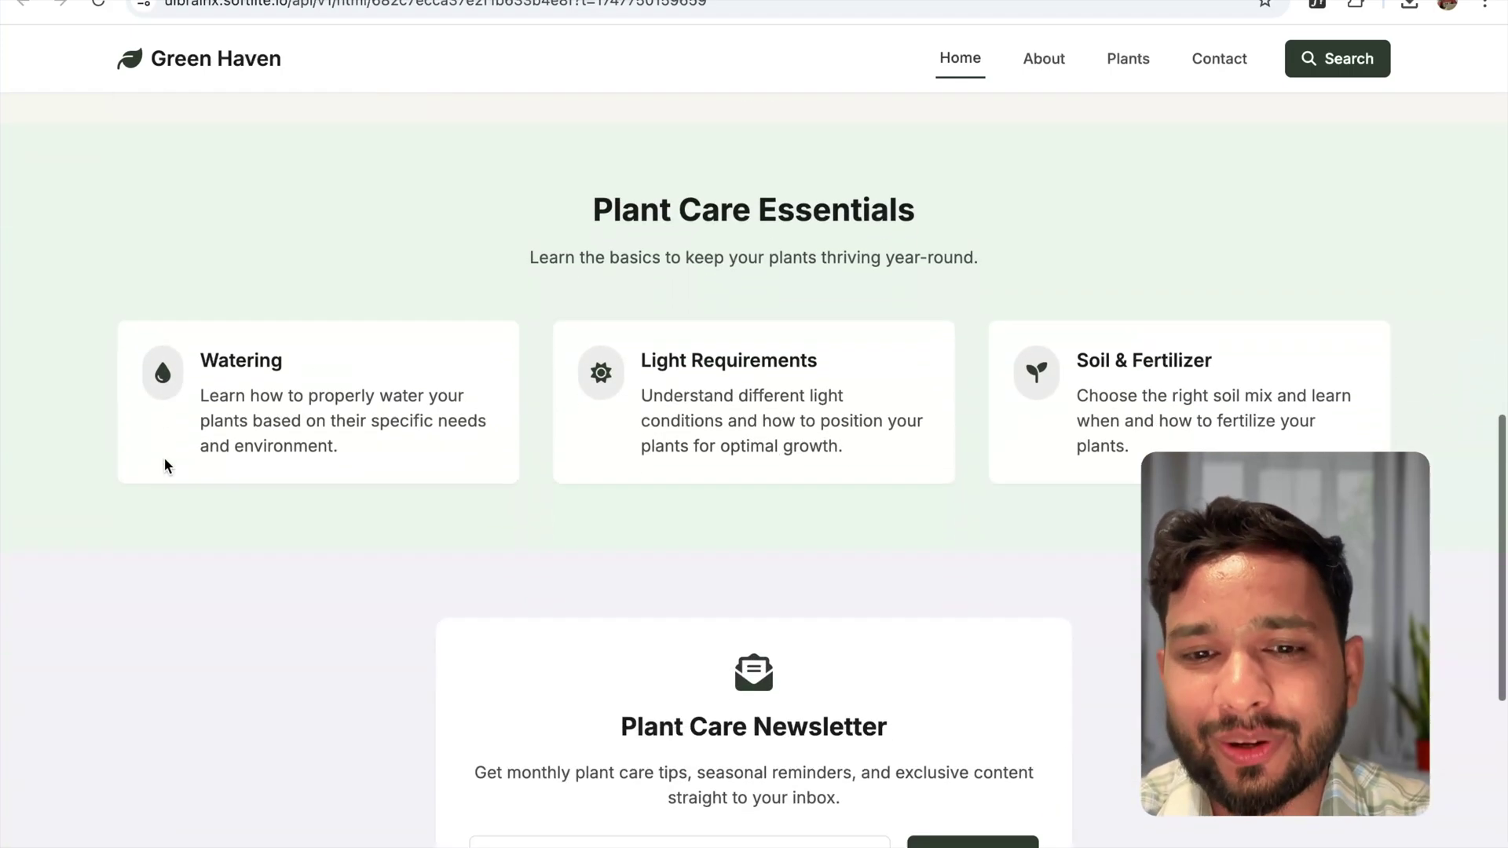
{"action": "scroll", "coordinate": [164, 461], "scroll_direction": "down", "scroll_amount": 4}
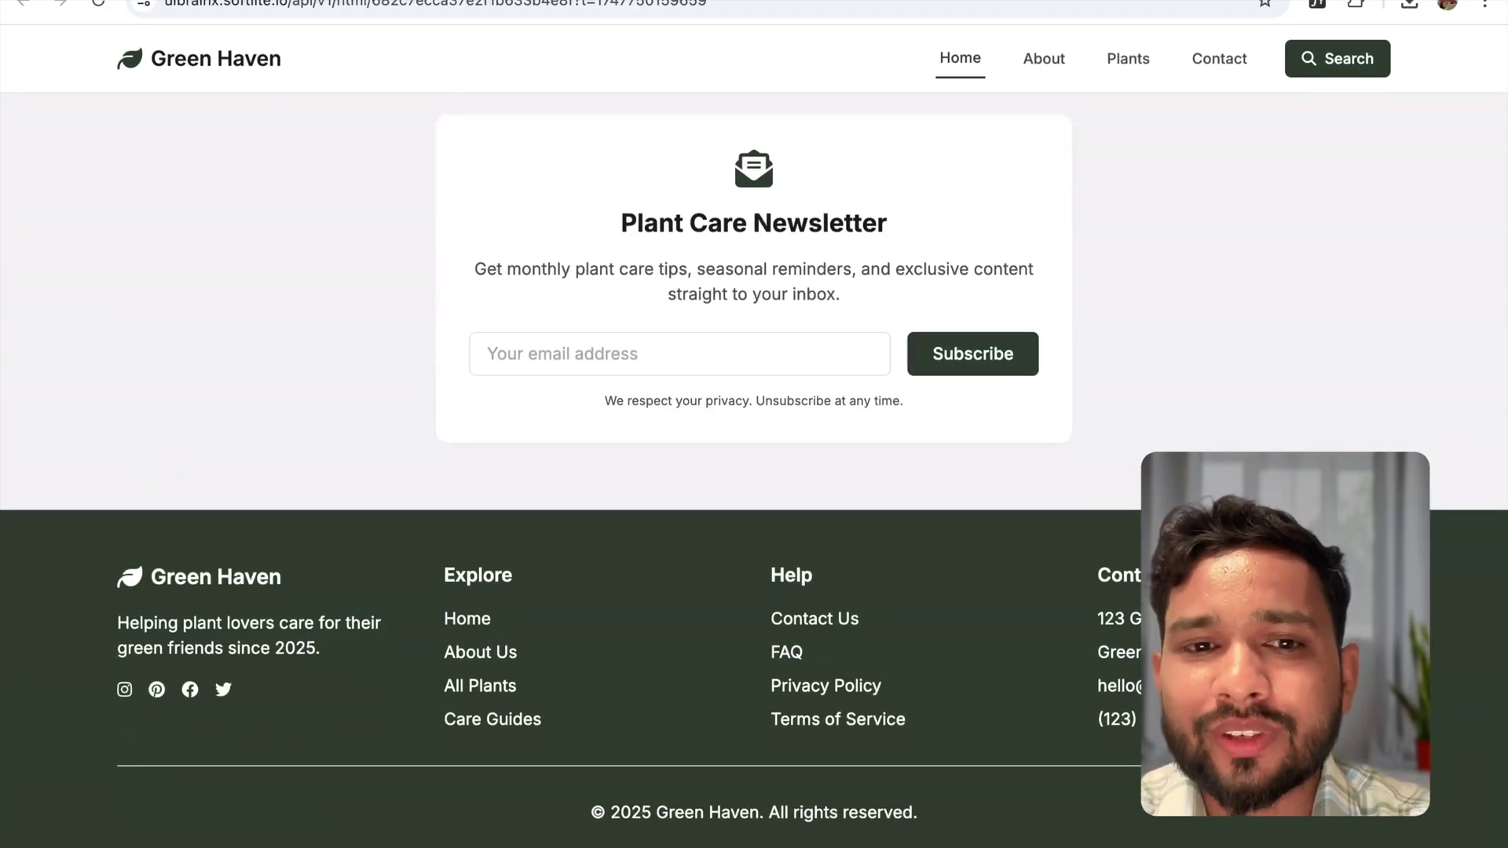
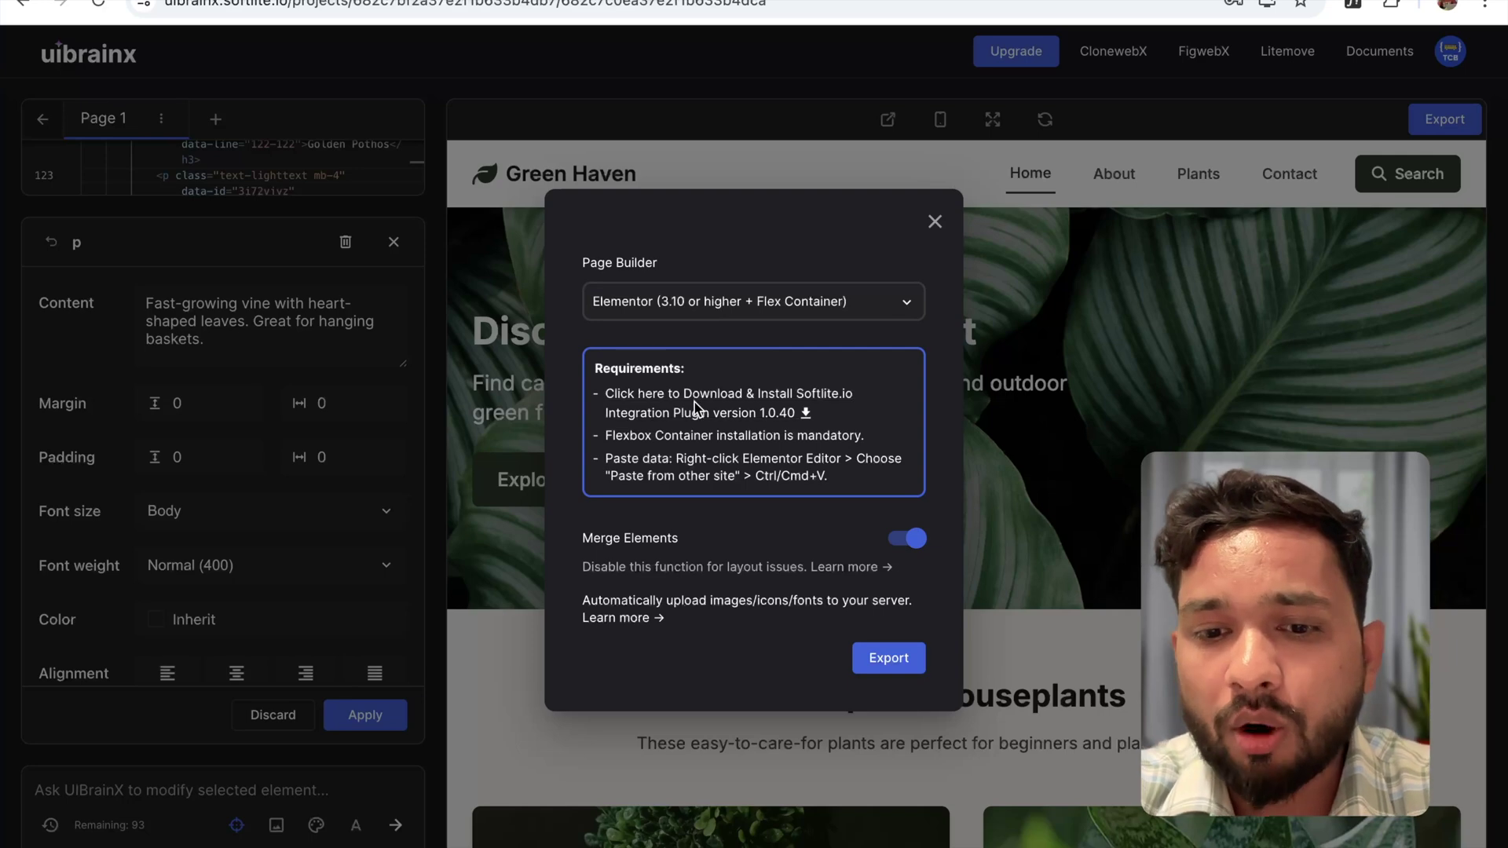
- Download the Softlite.io Integration Plugin from the export requirements and switch to the WordPress site's admin dashboard
{"action": "left_click", "coordinate": [723, 396]}
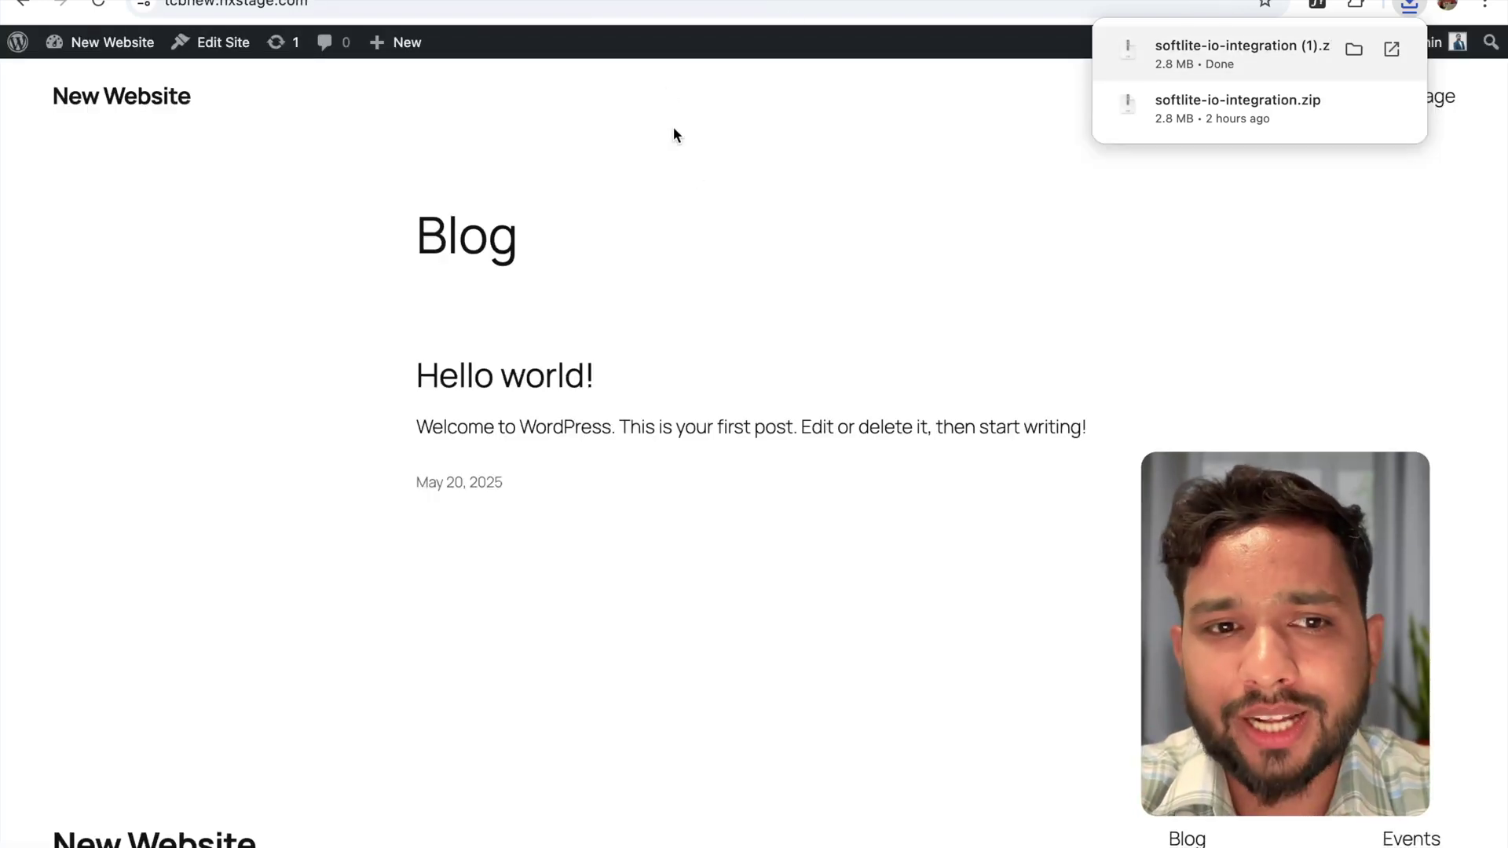
{"action": "left_click", "coordinate": [585, 8]}
{"action": "key", "text": "Return"}
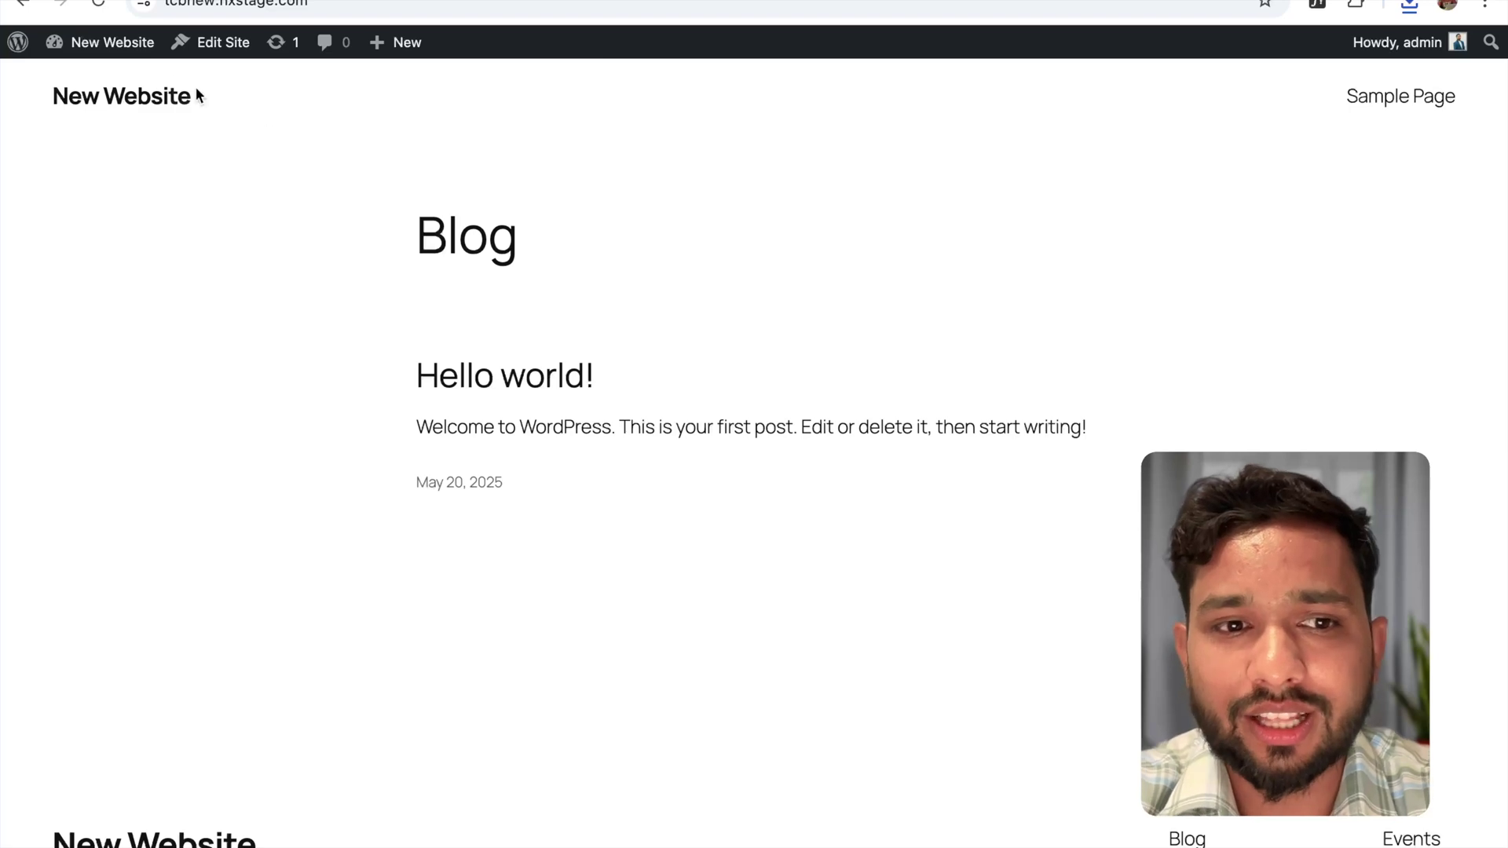
{"action": "mouse_move", "coordinate": [96, 45]}
{"action": "left_click", "coordinate": [90, 78]}
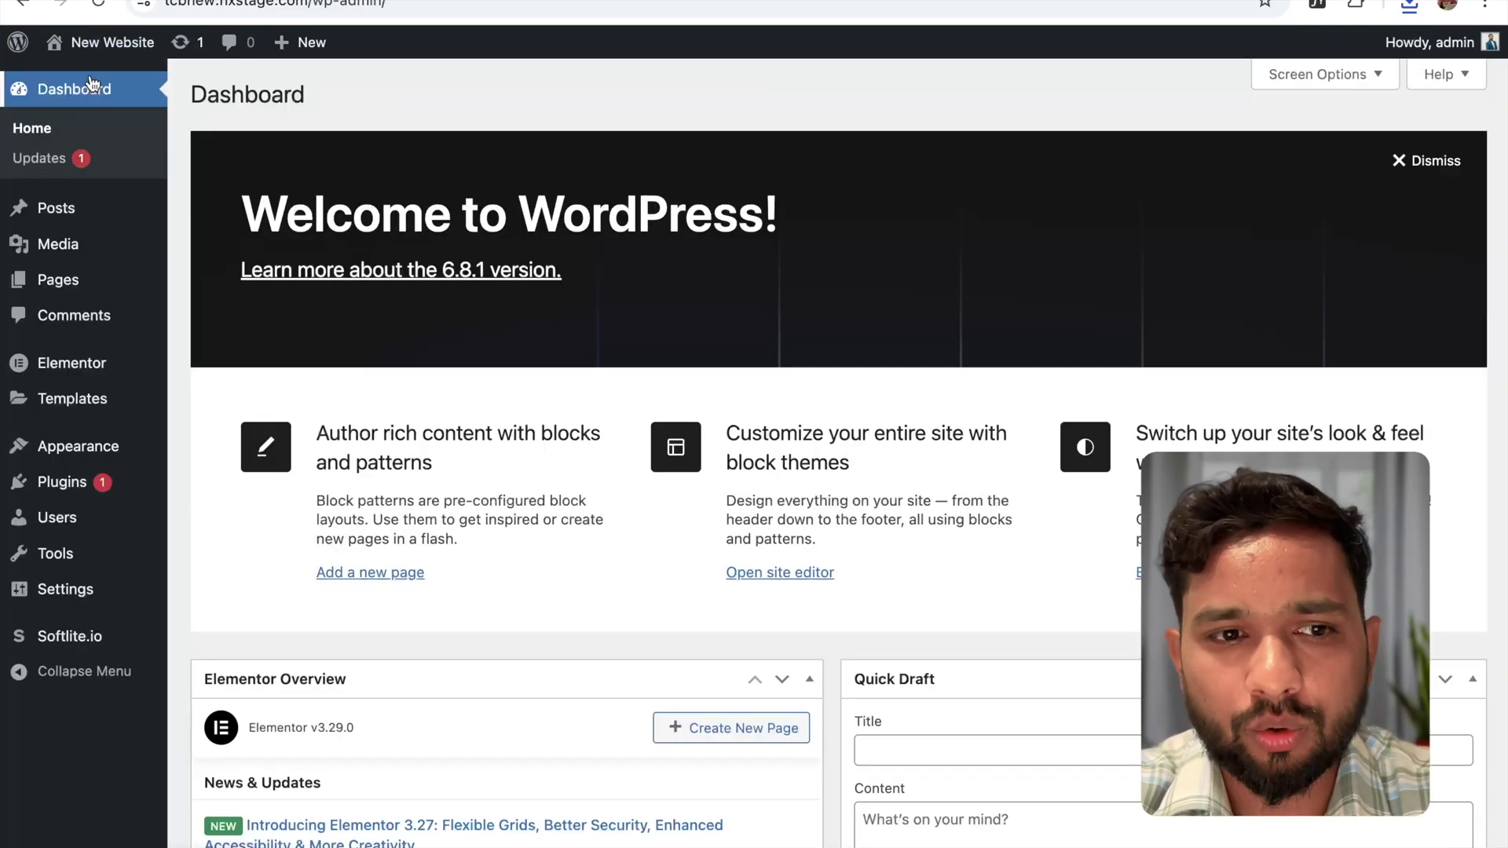
- Upload softlite-io-integration.zip as a new WordPress plugin, install it and activate it
{"action": "left_click", "coordinate": [41, 473]}
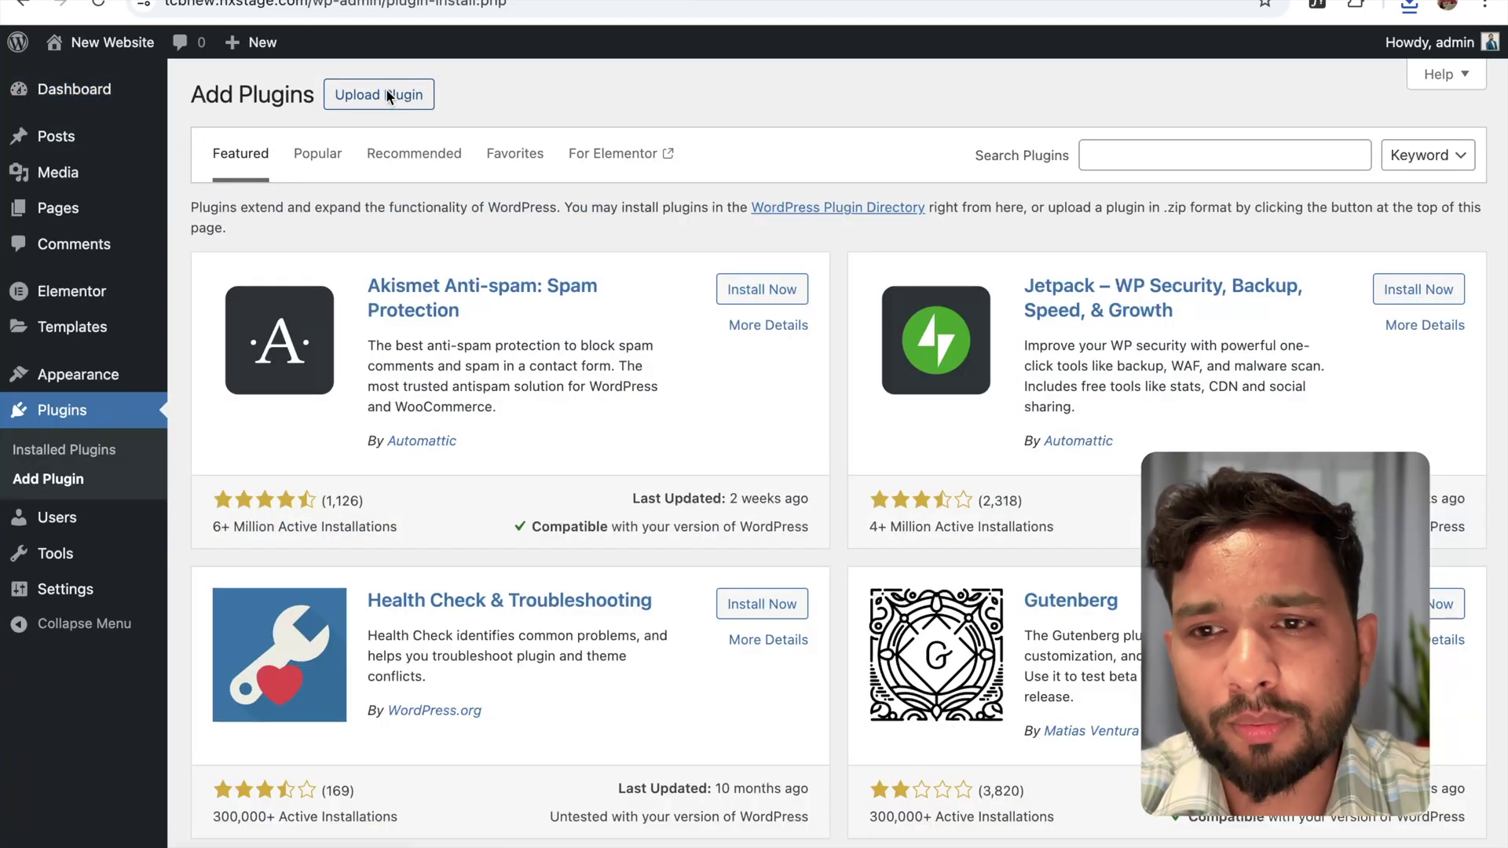
{"action": "left_click", "coordinate": [386, 94]}
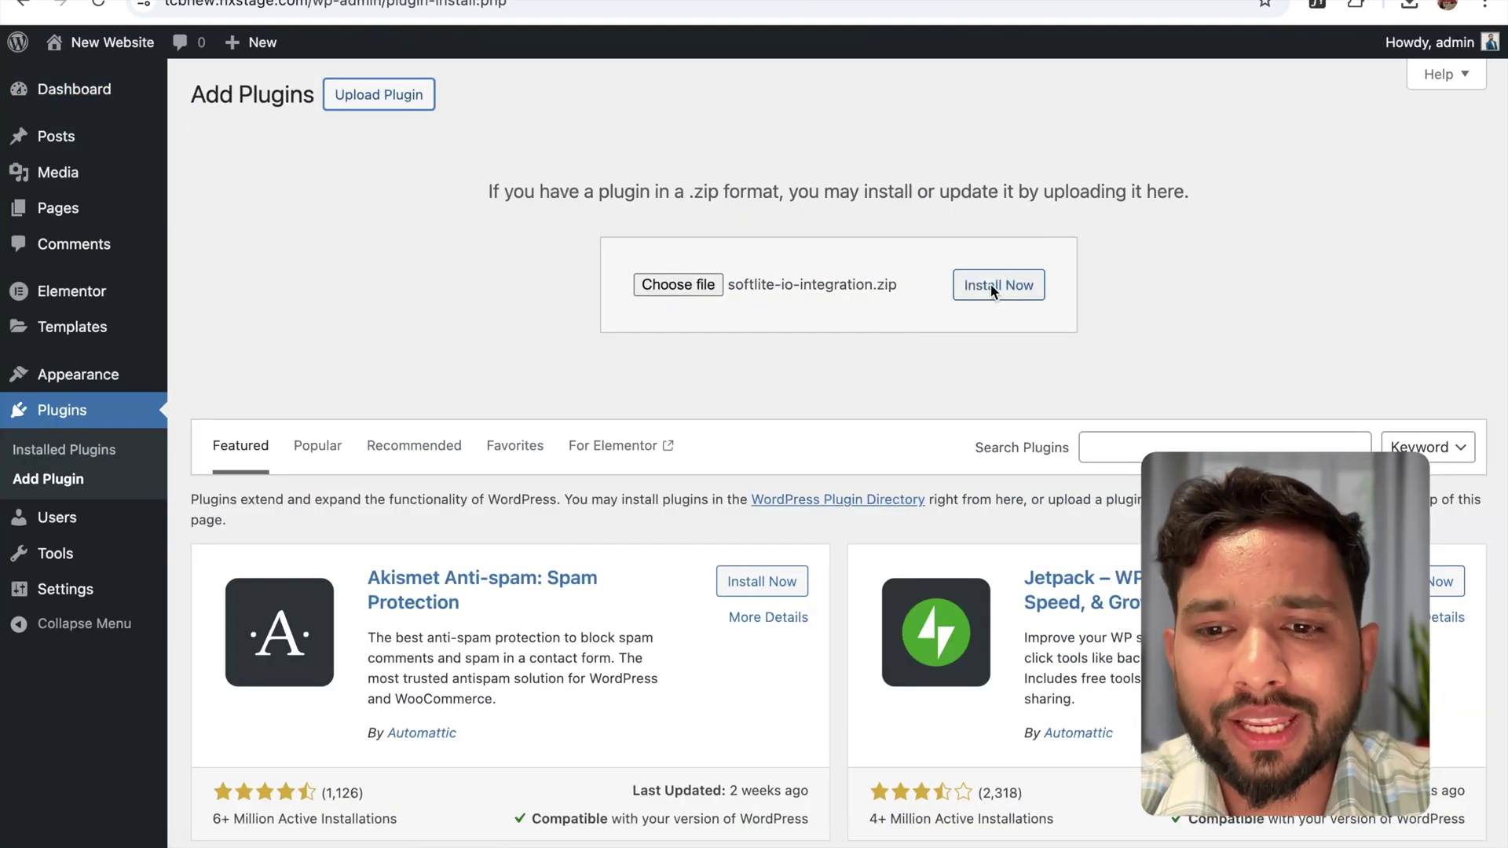
{"action": "left_click", "coordinate": [991, 285]}
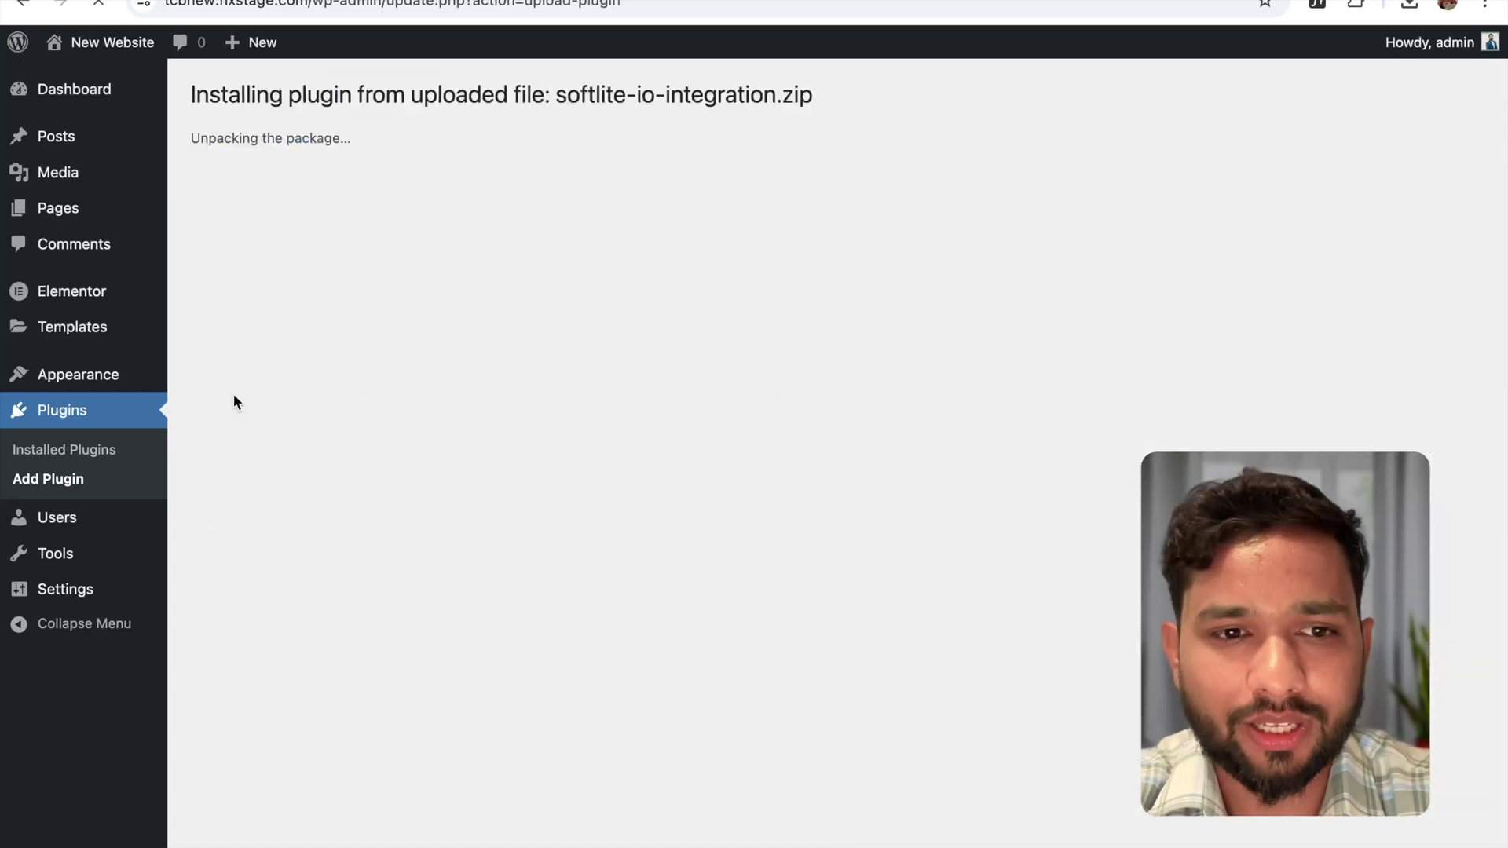
{"action": "left_click", "coordinate": [239, 245]}
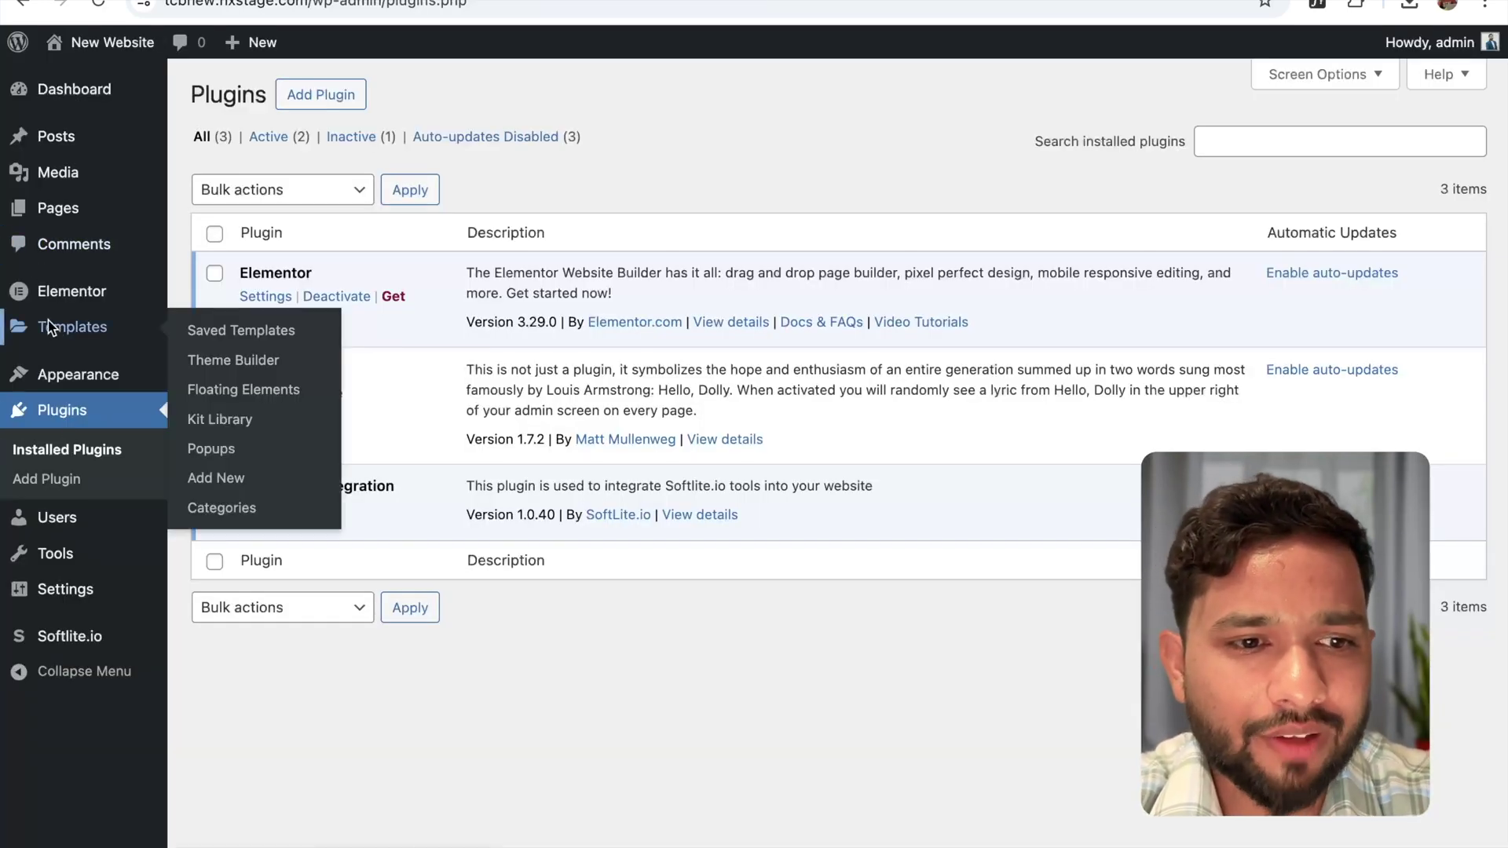
- Set the Container feature to Active in Elementor's feature settings and save the changes
{"action": "mouse_move", "coordinate": [30, 286]}
{"action": "left_click", "coordinate": [204, 322]}
{"action": "left_click", "coordinate": [678, 164]}
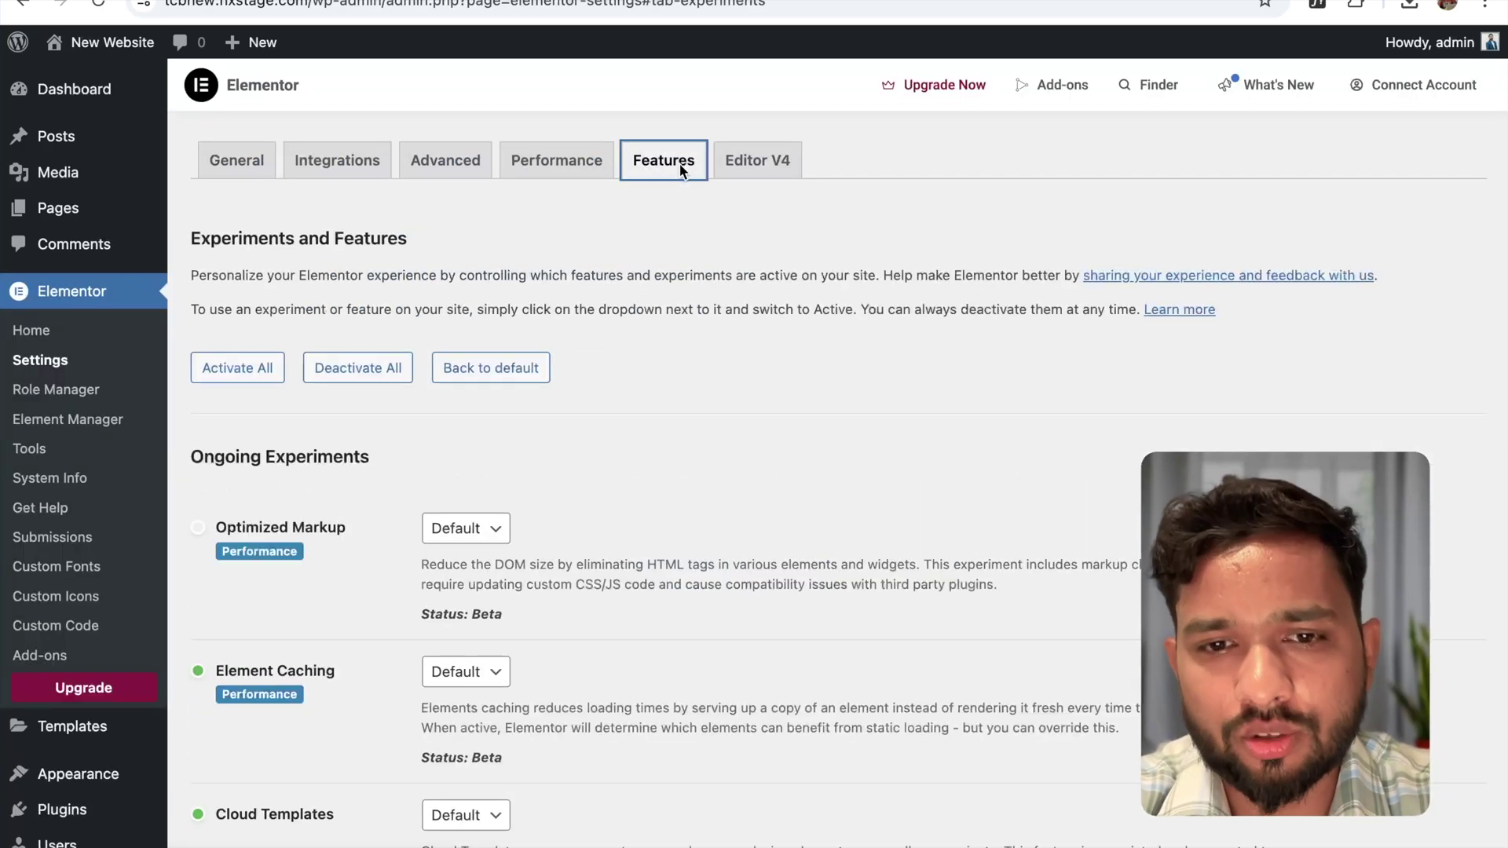
{"action": "scroll", "coordinate": [394, 438], "scroll_direction": "down", "scroll_amount": 3}
{"action": "scroll", "coordinate": [394, 438], "scroll_direction": "down", "scroll_amount": 8}
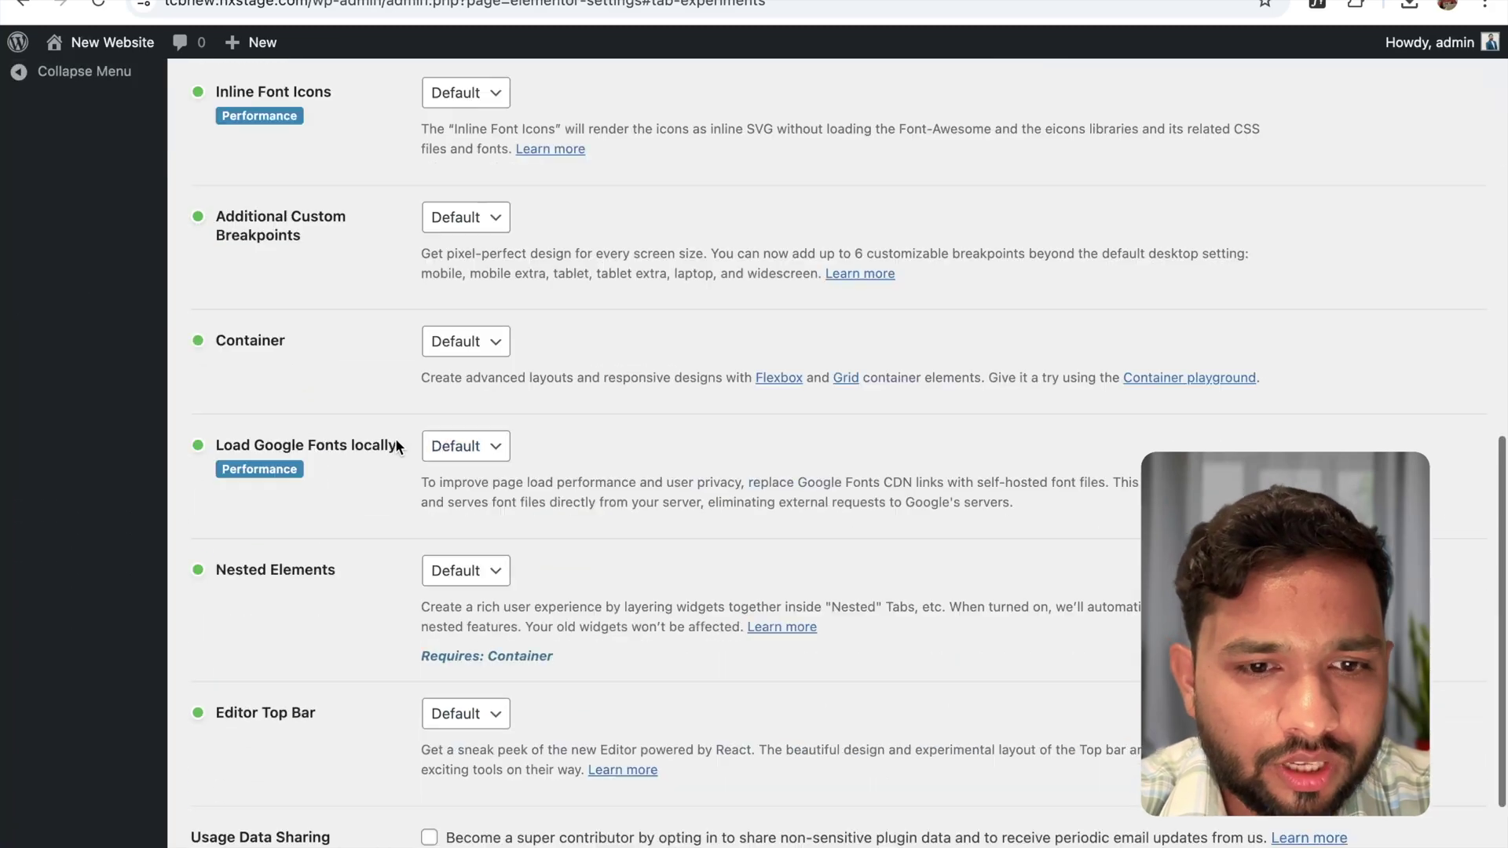
{"action": "left_click", "coordinate": [444, 305]}
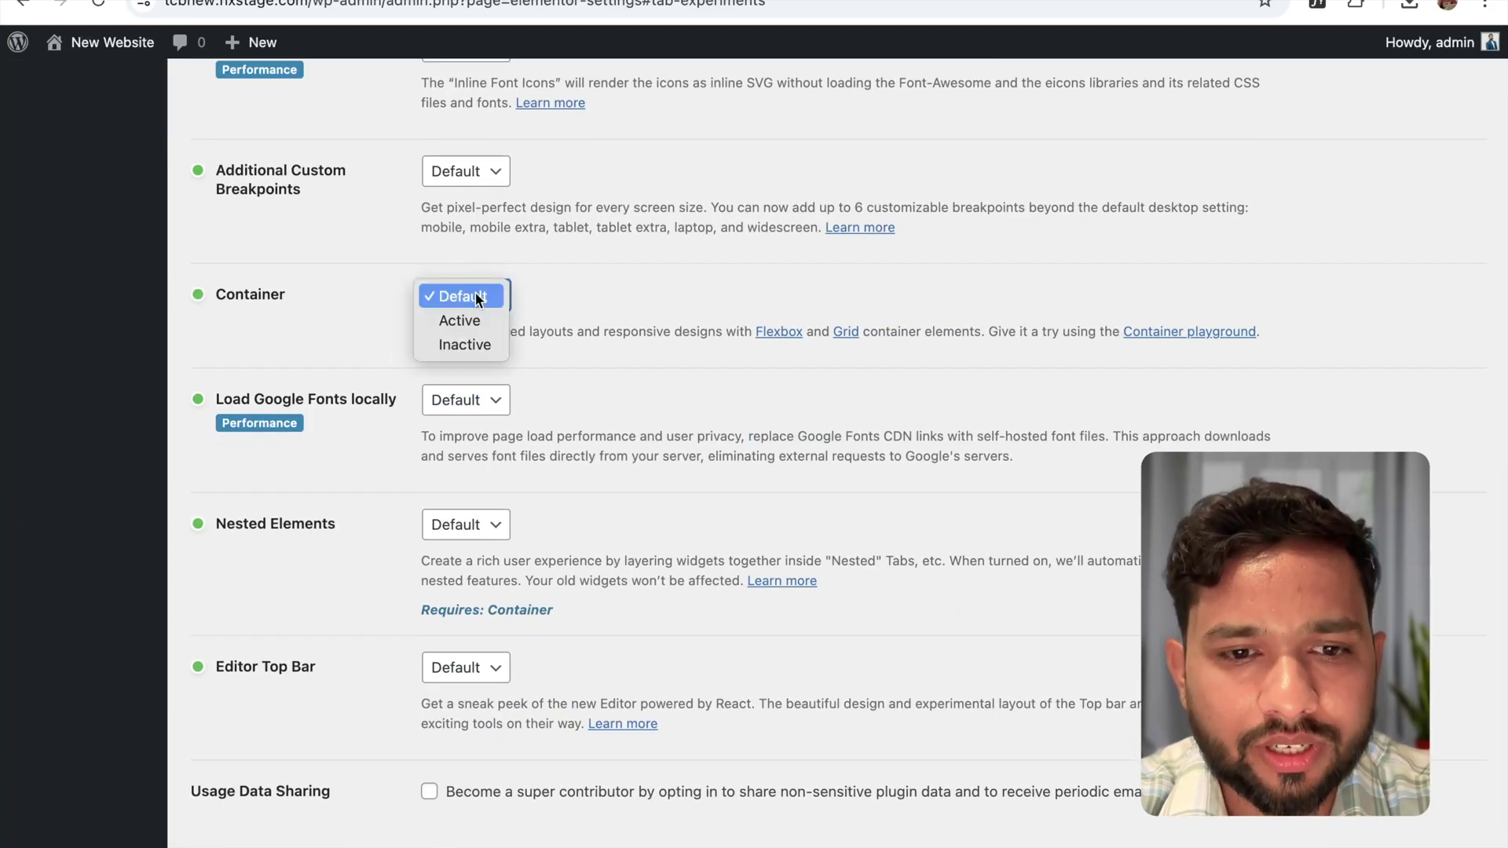
{"action": "left_click", "coordinate": [468, 321]}
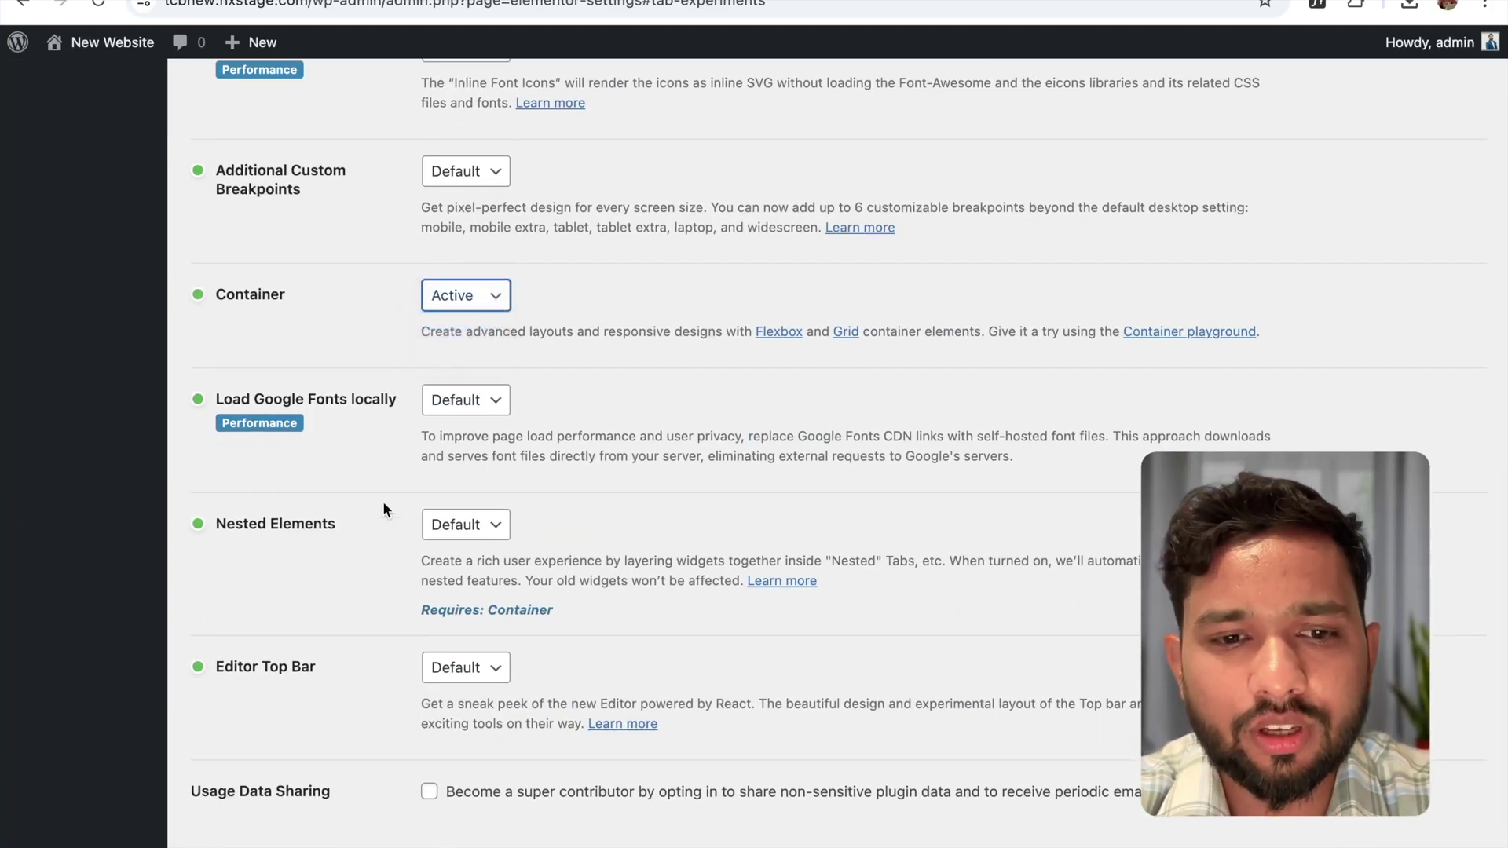
{"action": "scroll", "coordinate": [383, 511], "scroll_direction": "down", "scroll_amount": 3}
{"action": "left_click", "coordinate": [293, 767]}
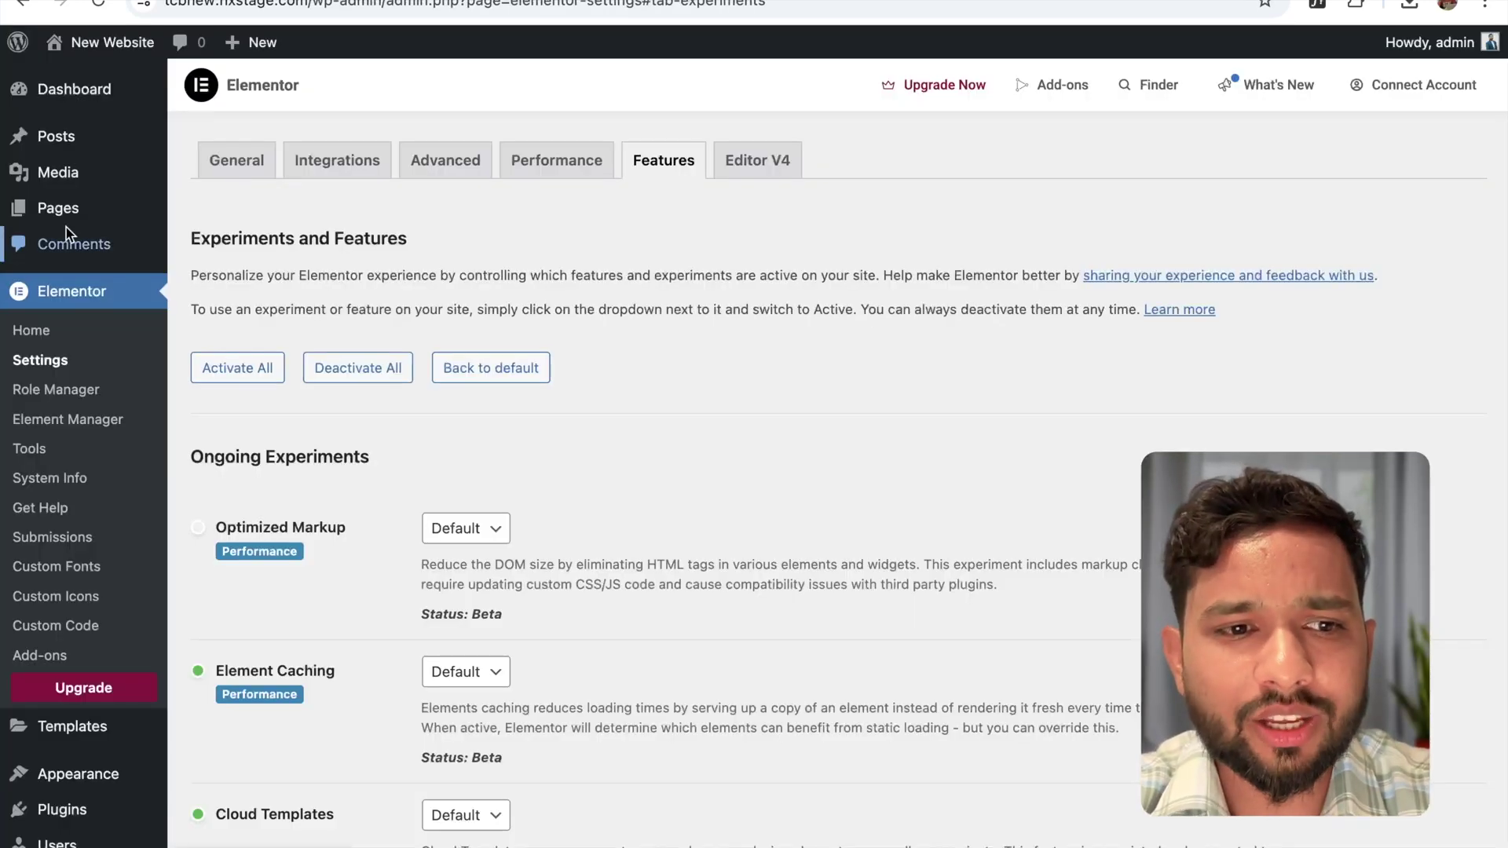
- Open the WordPress Home page for editing with Elementor
{"action": "left_click", "coordinate": [58, 207]}
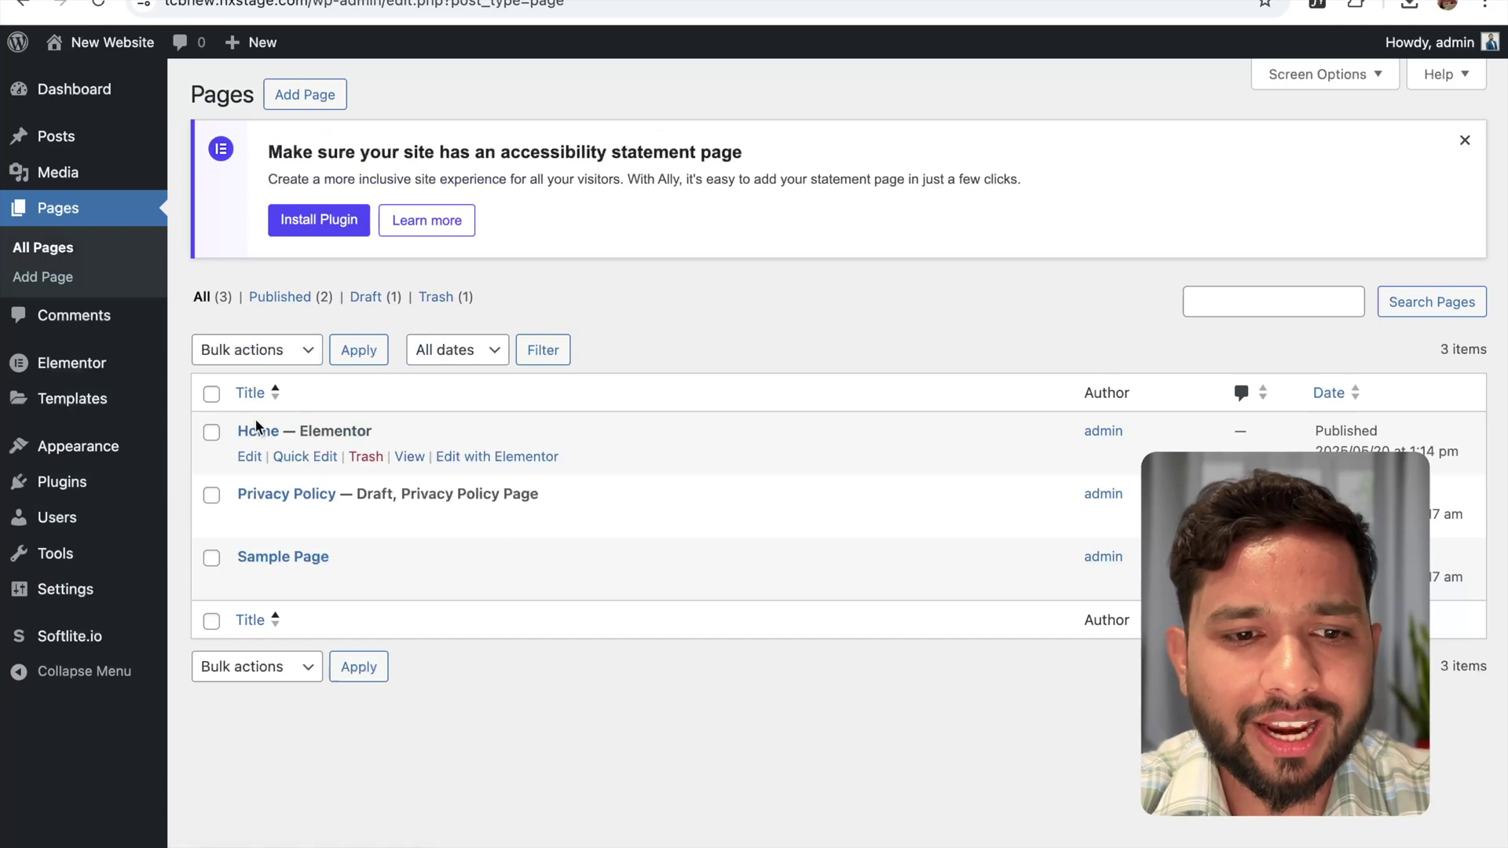
{"action": "left_click", "coordinate": [410, 457]}
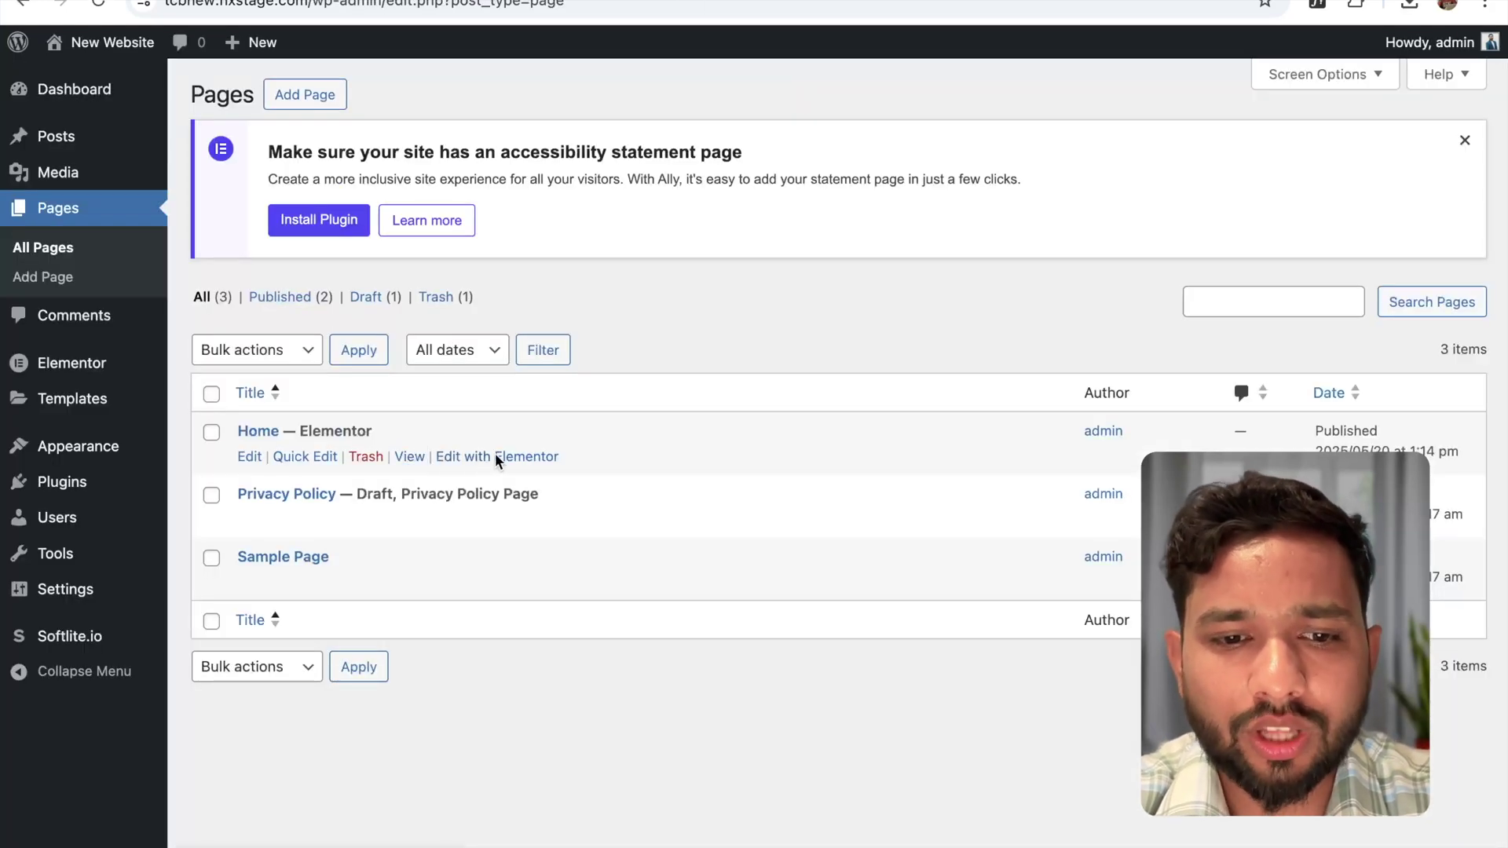
{"action": "left_click", "coordinate": [497, 457]}
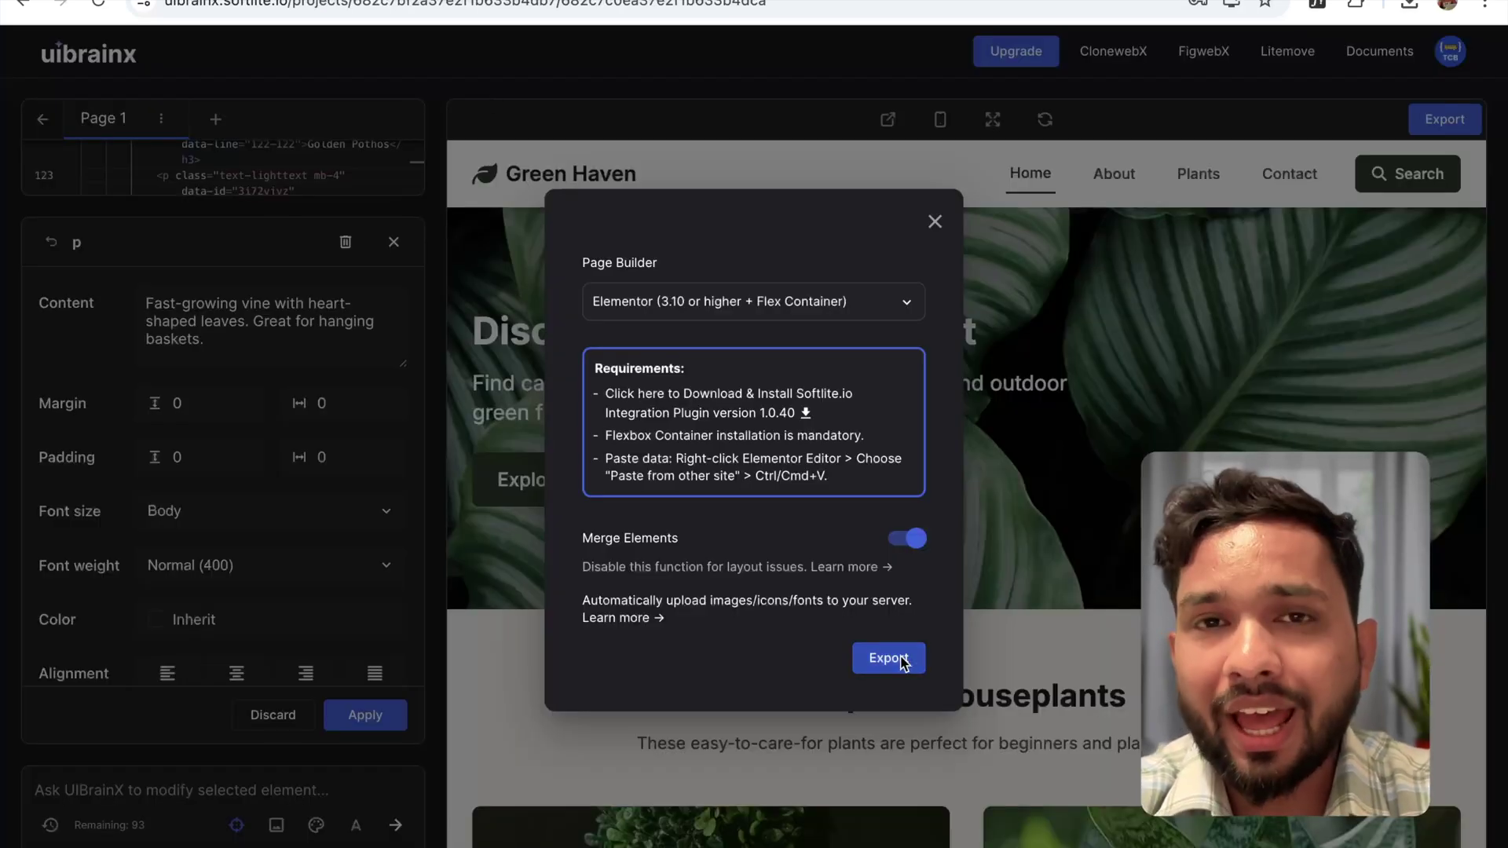
- Export the UIBrainX page for Elementor (3.10 or higher + Flex Container) and paste it from other site into the Home page
{"action": "left_click", "coordinate": [903, 661]}
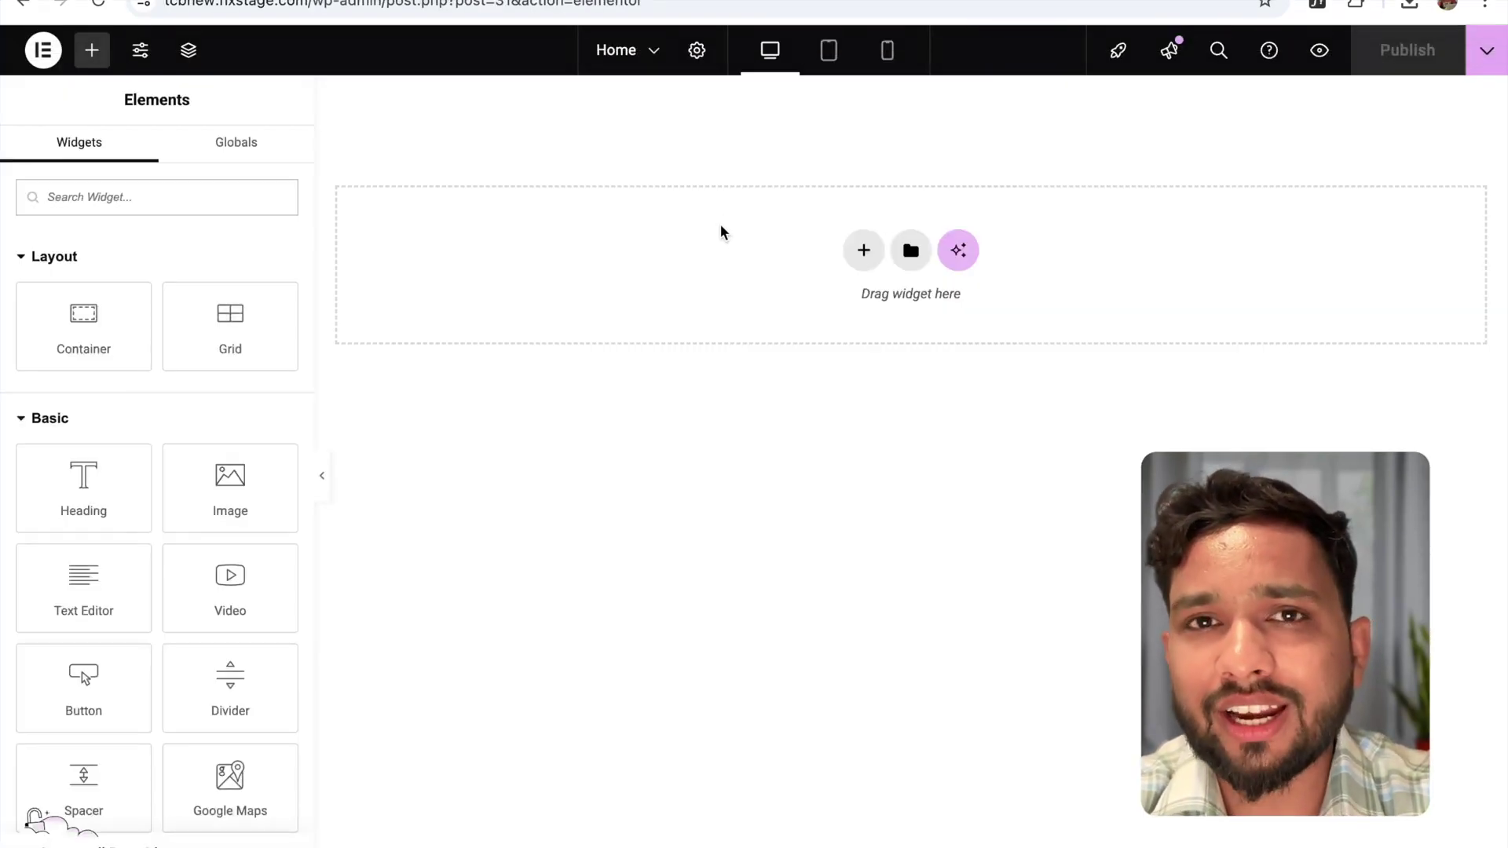
{"action": "right_click", "coordinate": [722, 229]}
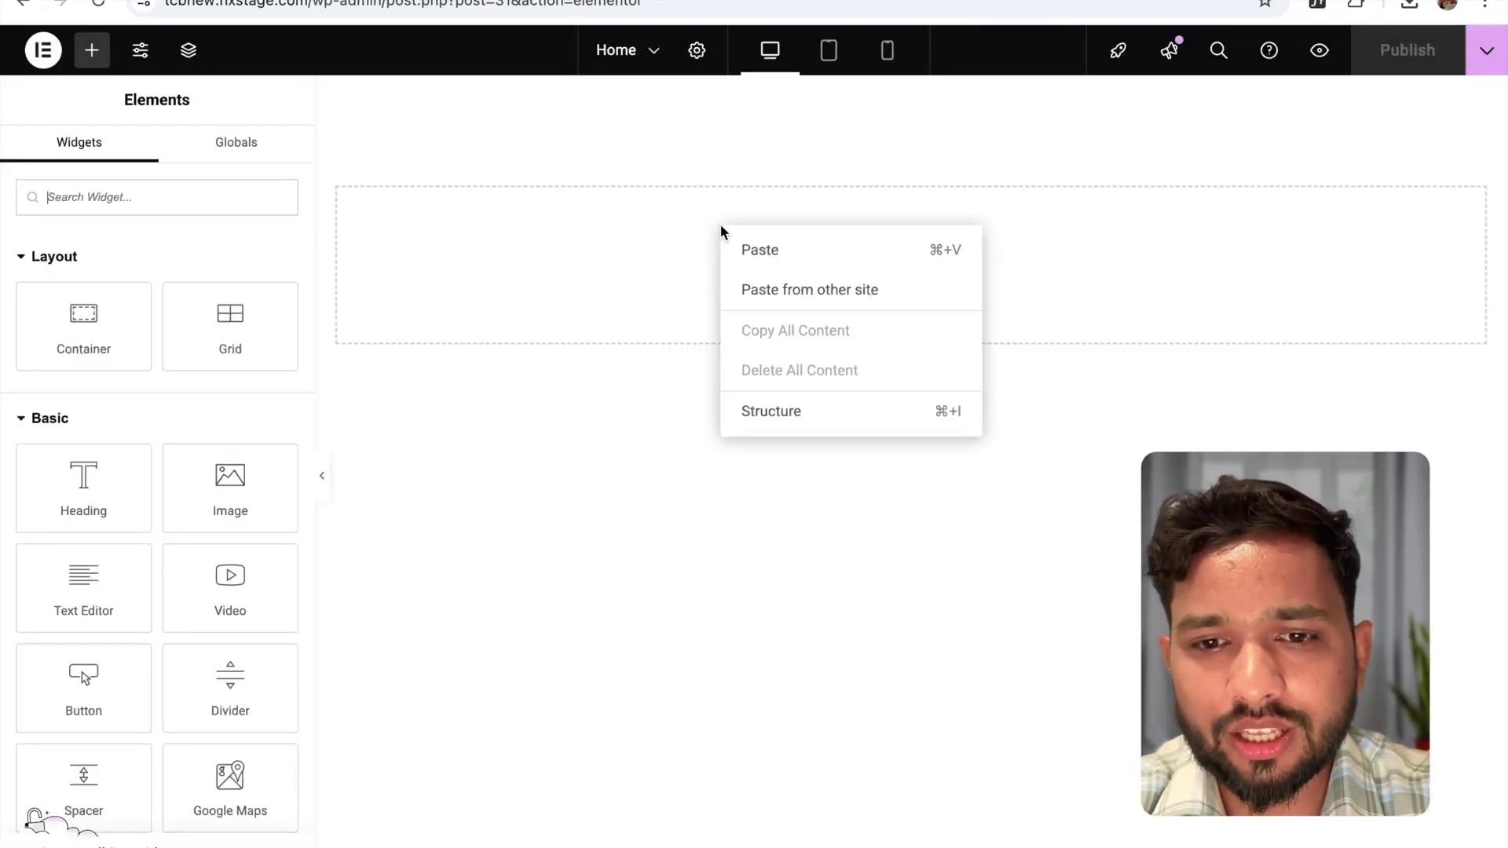
{"action": "left_click", "coordinate": [803, 291]}
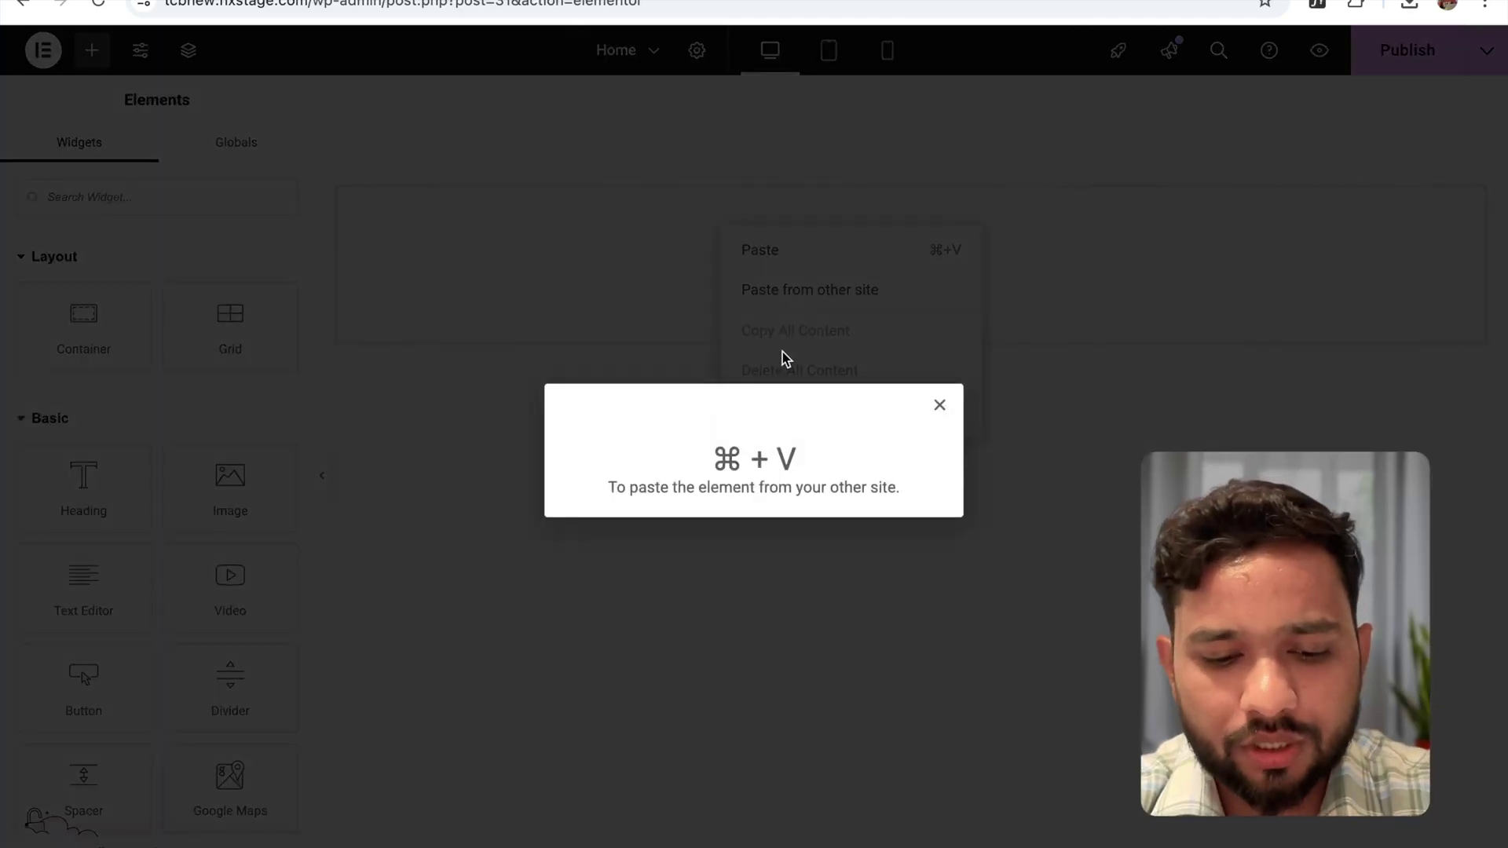
{"action": "key", "text": "super+v"}
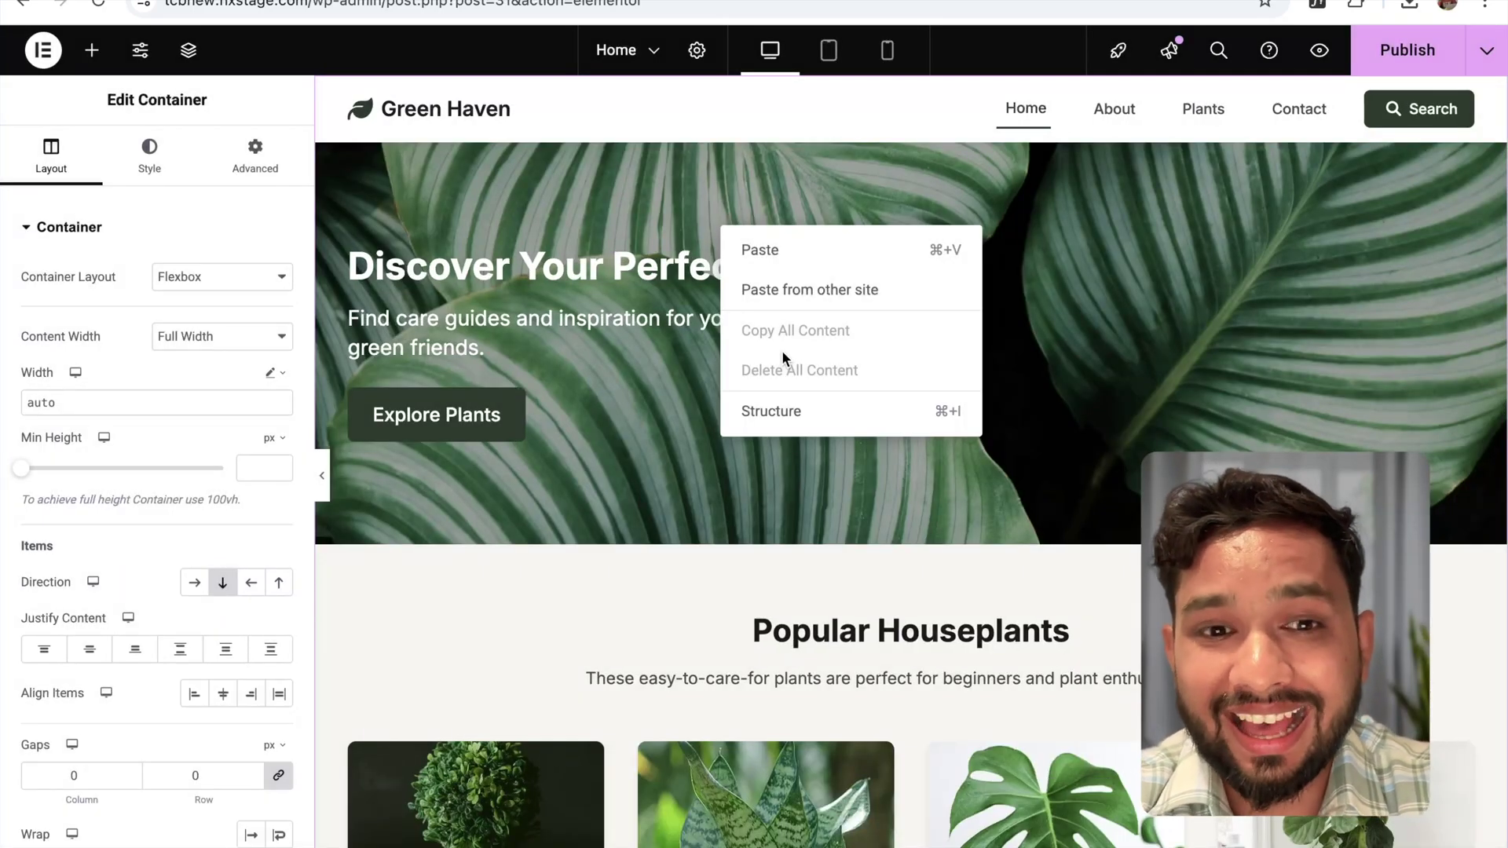
{"action": "scroll", "coordinate": [803, 540], "scroll_direction": "down", "scroll_amount": 1}
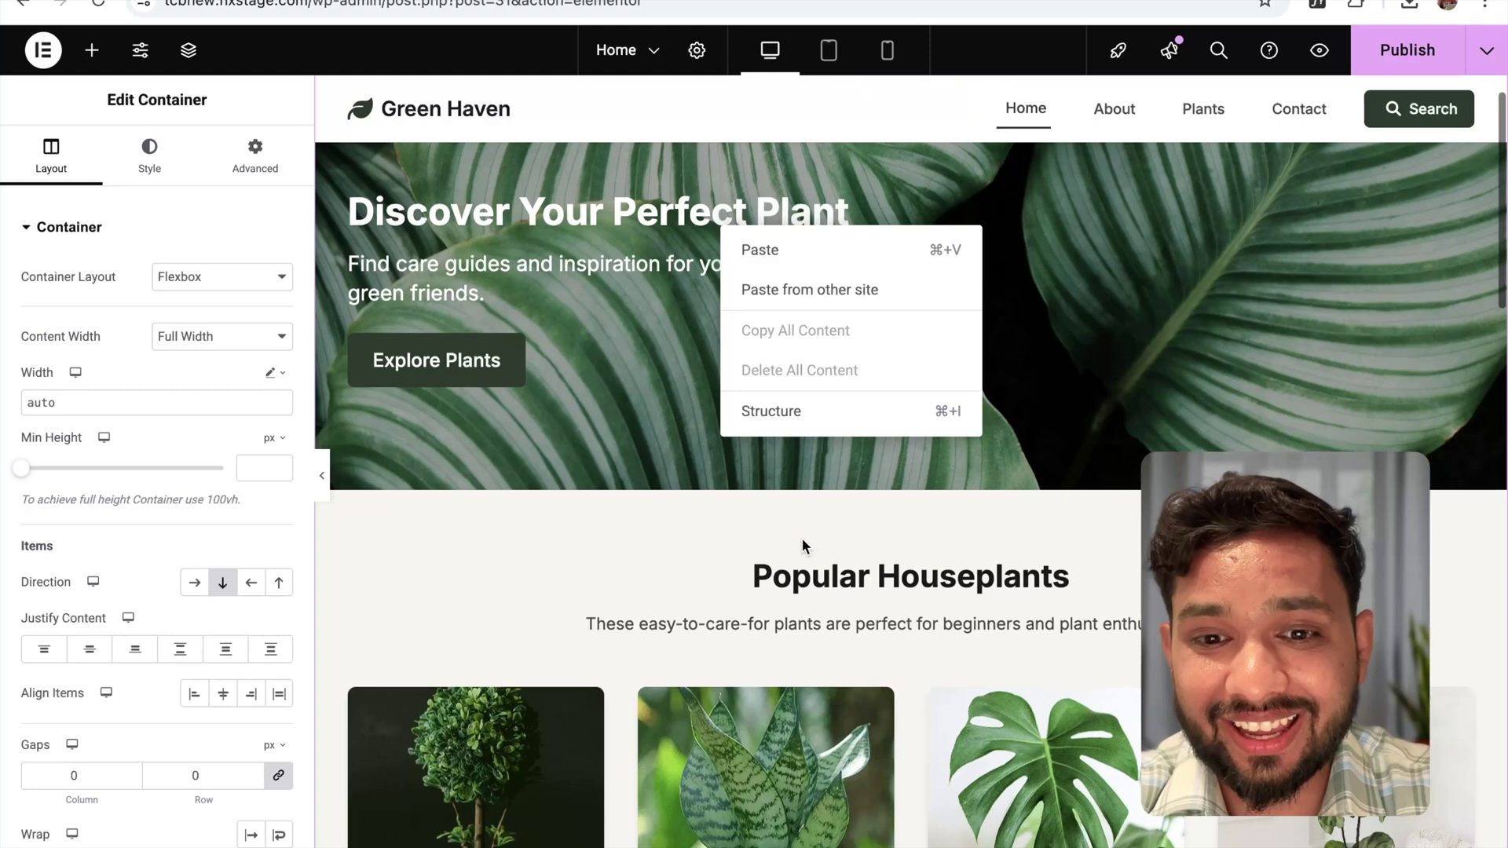
- Examine the sections of the pasted plant page in the Elementor editor, from the hero to the lower content
{"action": "left_click", "coordinate": [667, 509]}
{"action": "scroll", "coordinate": [668, 509], "scroll_direction": "down", "scroll_amount": 10}
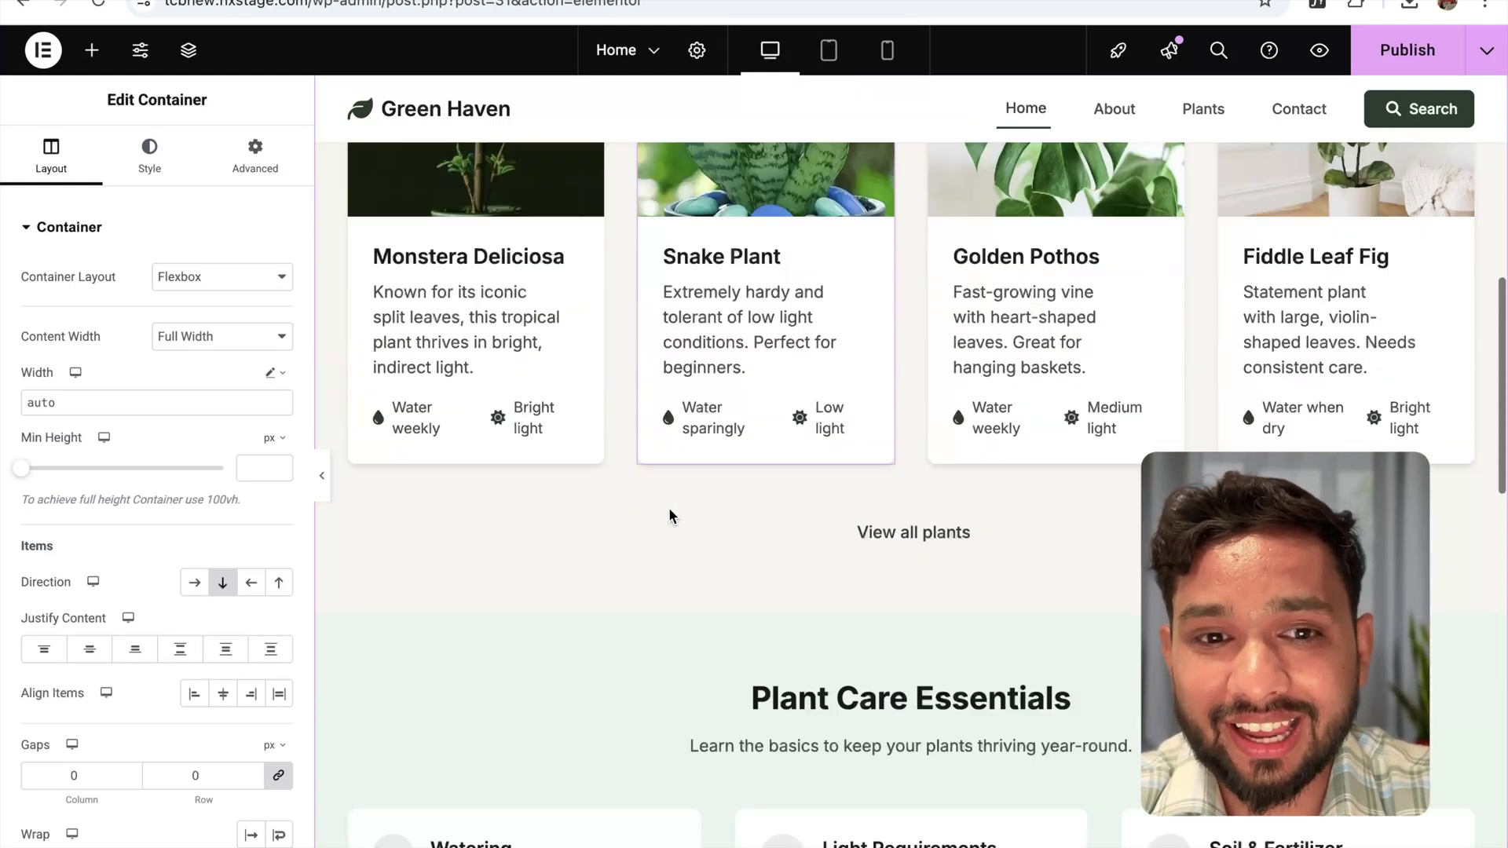
{"action": "scroll", "coordinate": [668, 507], "scroll_direction": "down", "scroll_amount": 15}
{"action": "scroll", "coordinate": [669, 509], "scroll_direction": "up", "scroll_amount": 20}
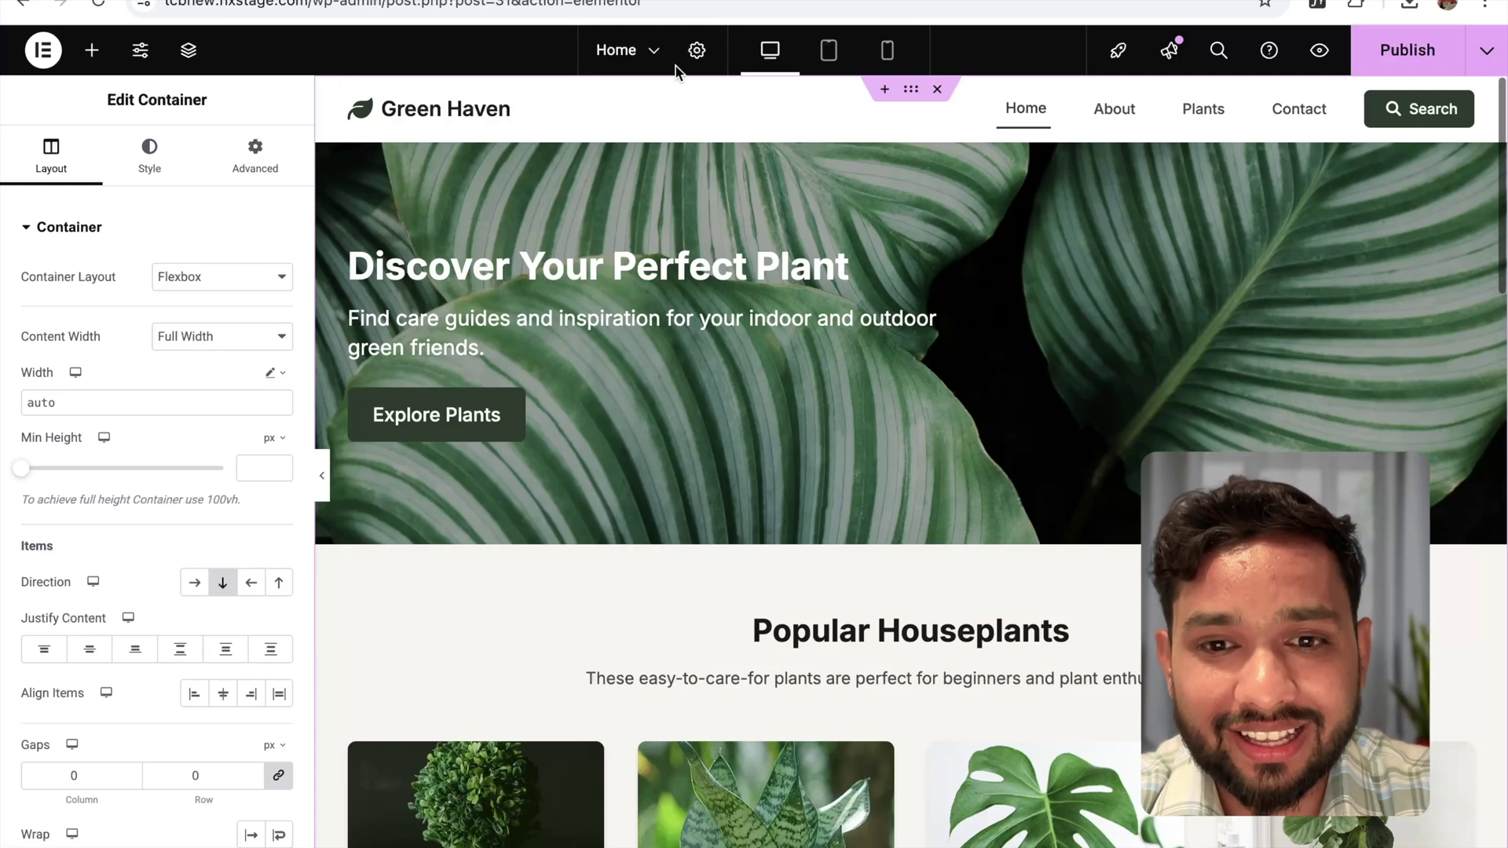
{"action": "scroll", "coordinate": [699, 497], "scroll_direction": "down", "scroll_amount": 15}
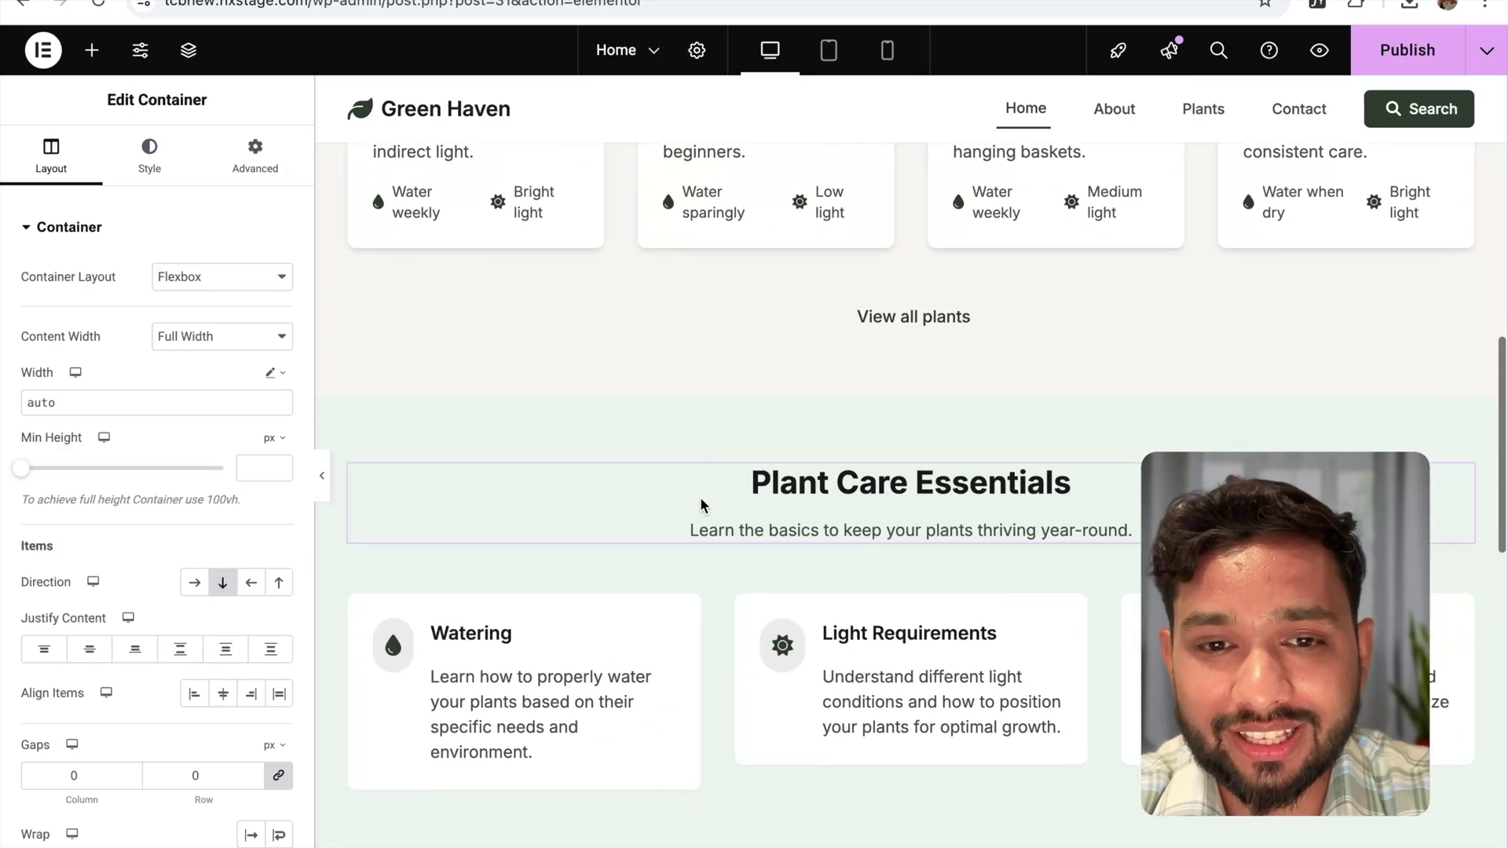
{"action": "scroll", "coordinate": [695, 487], "scroll_direction": "down", "scroll_amount": 12}
{"action": "scroll", "coordinate": [691, 468], "scroll_direction": "up", "scroll_amount": 20}
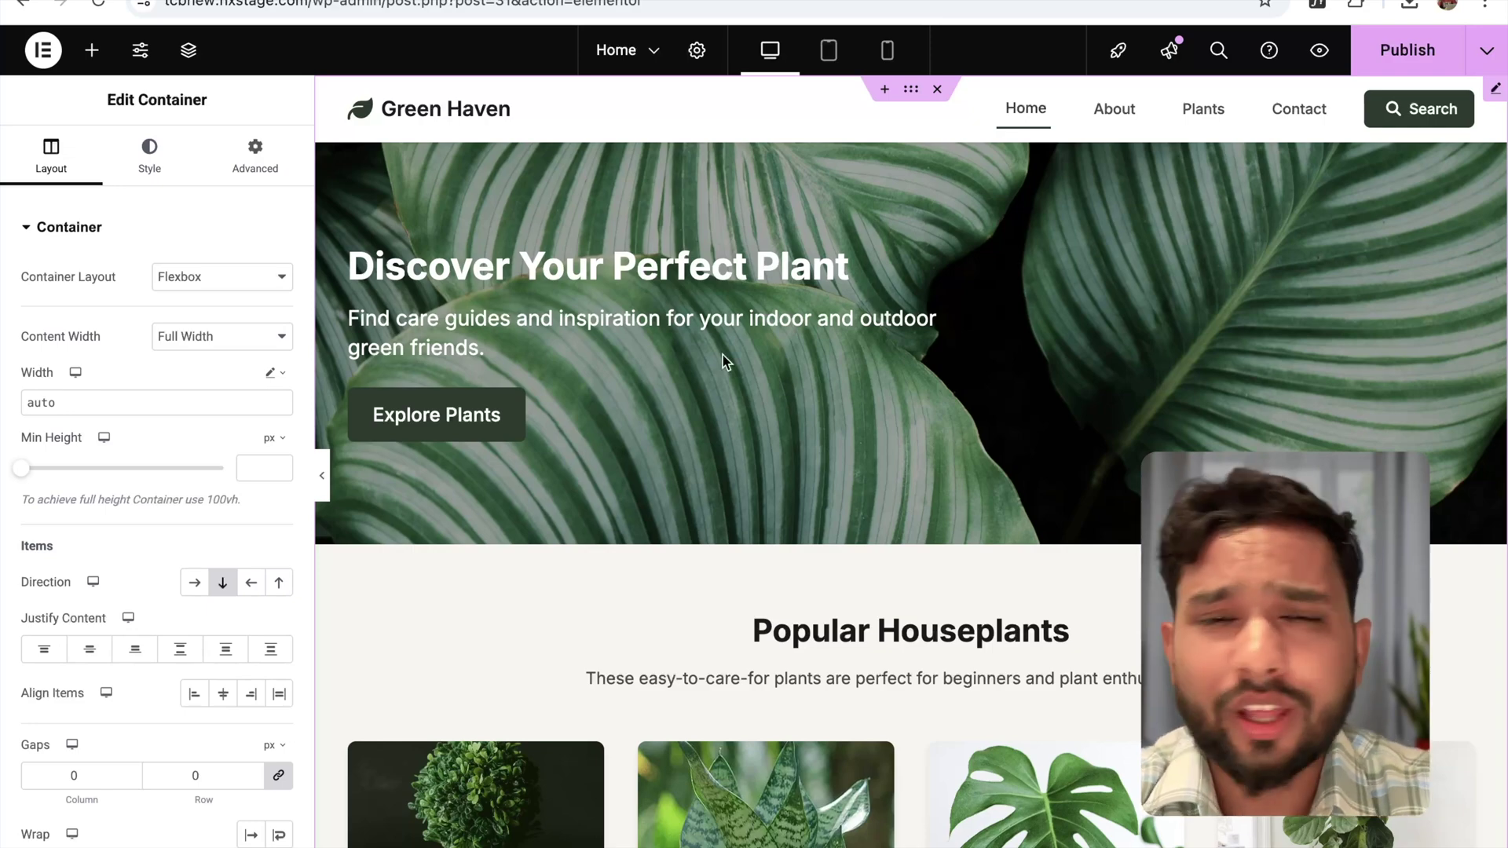
- Change the Popular Houseplants heading to "Popular Houseplants New" and publish the Home page
{"action": "scroll", "coordinate": [723, 362], "scroll_direction": "down", "scroll_amount": 5}
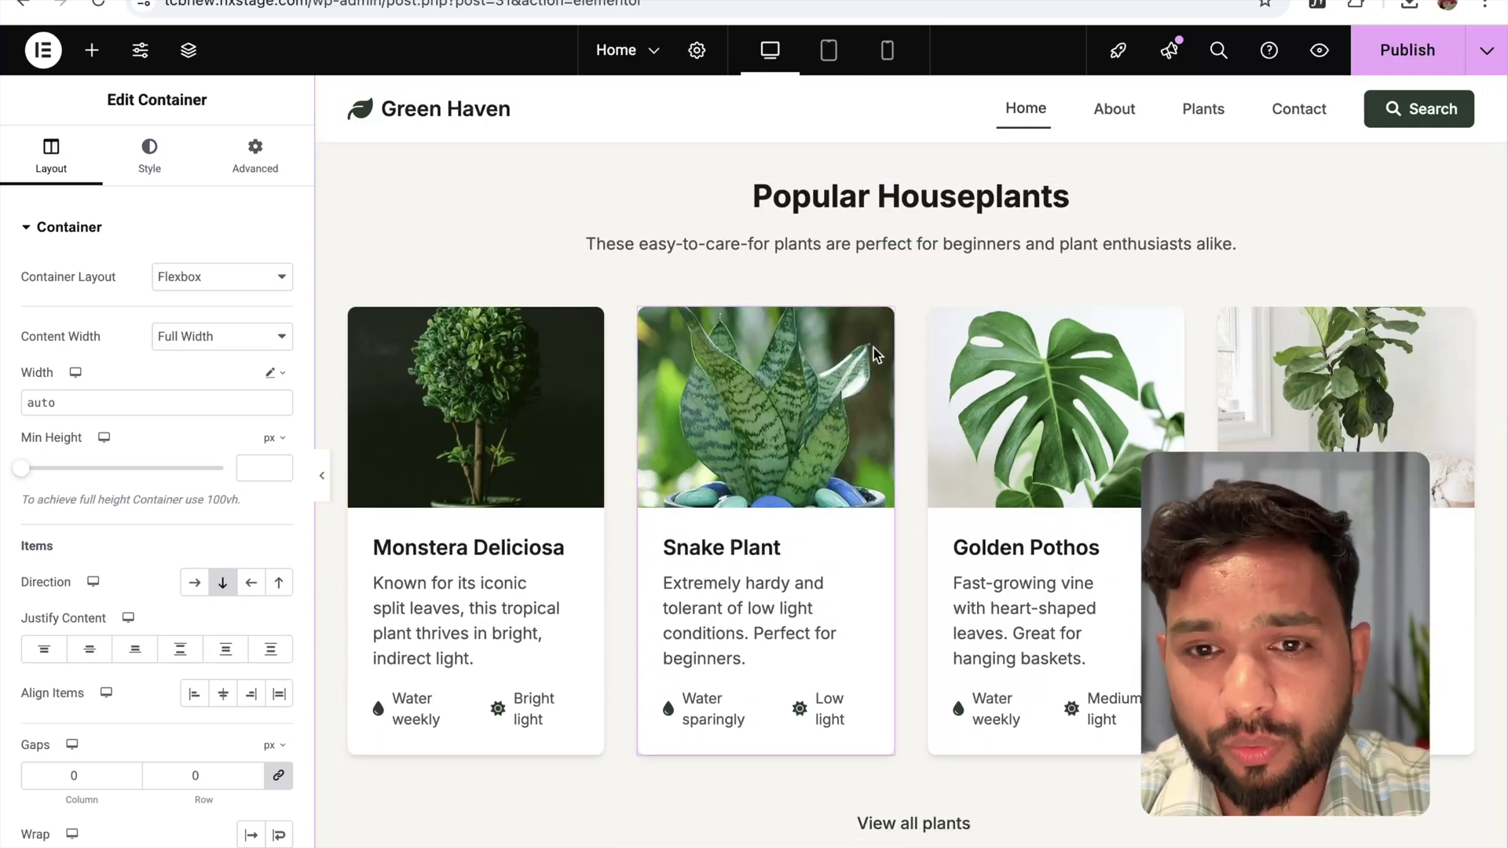
{"action": "scroll", "coordinate": [872, 295], "scroll_direction": "up", "scroll_amount": 1}
{"action": "left_click", "coordinate": [844, 264]}
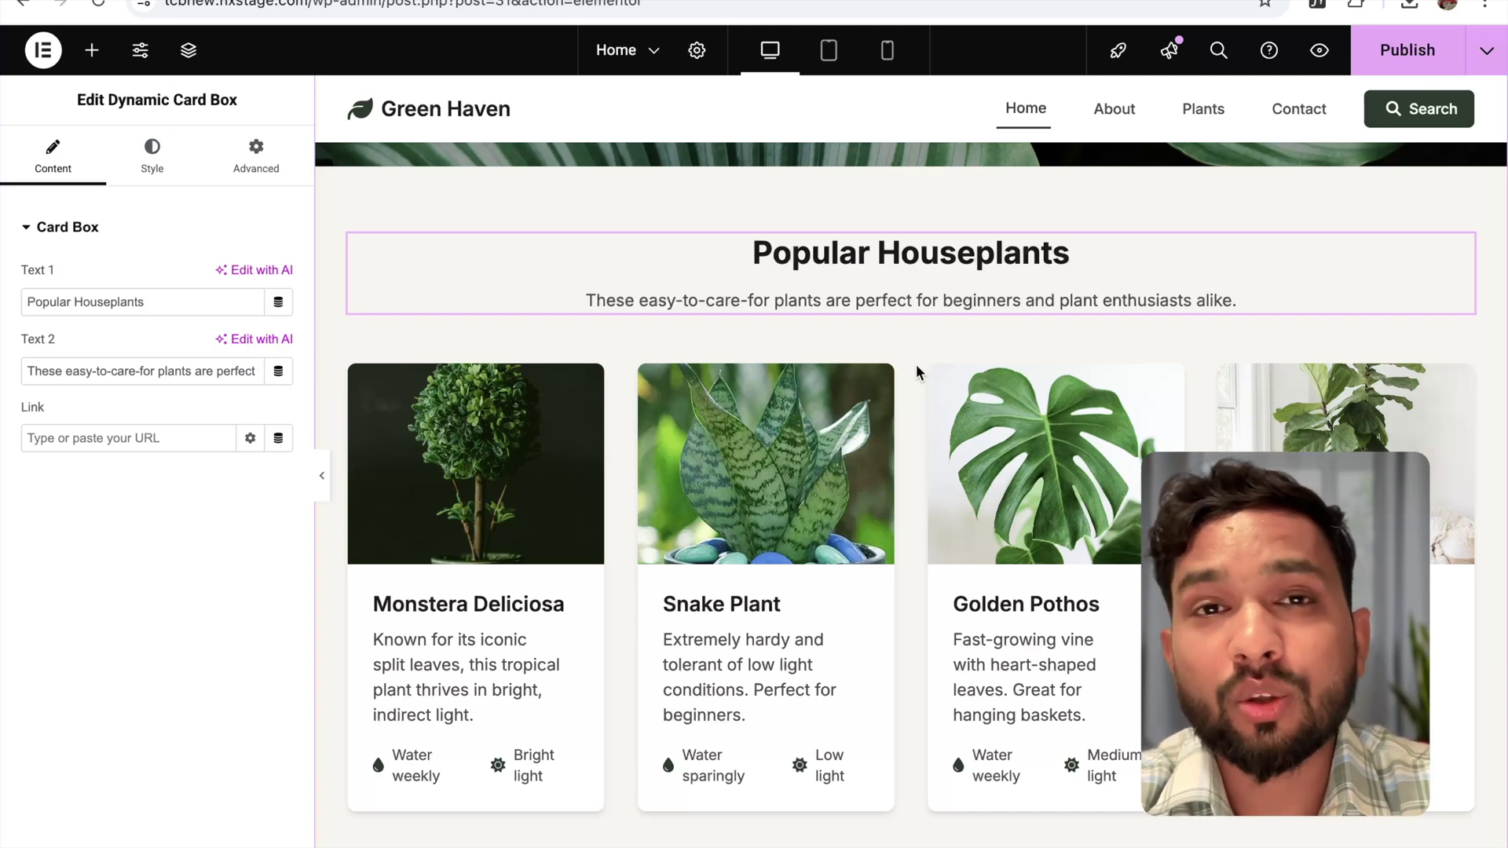
{"action": "left_click", "coordinate": [194, 311]}
{"action": "type", "text": "New"}
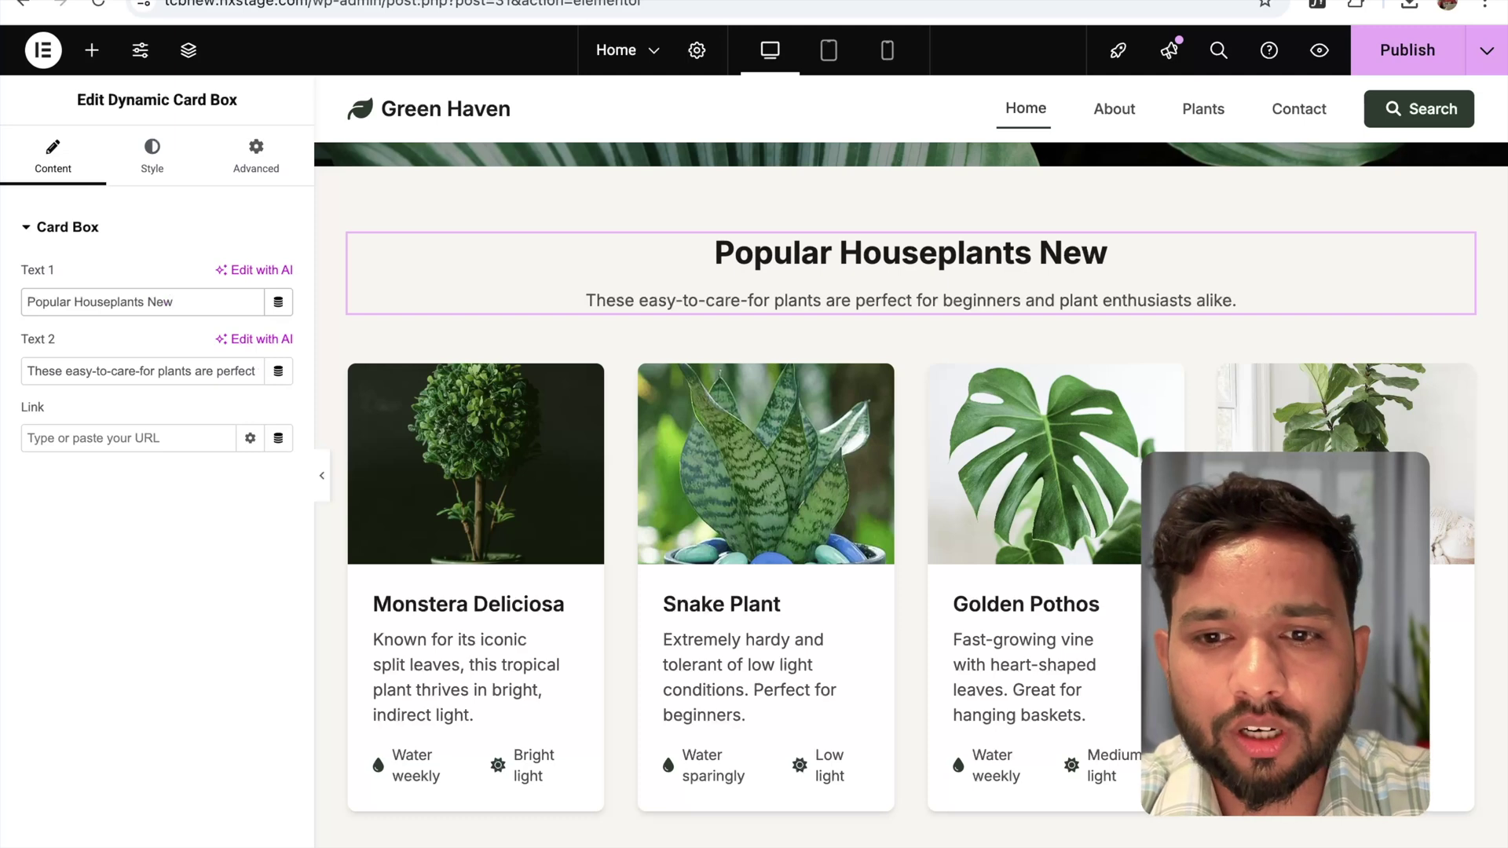
{"action": "left_click", "coordinate": [1371, 59]}
{"action": "scroll", "coordinate": [912, 500], "scroll_direction": "down", "scroll_amount": 2}
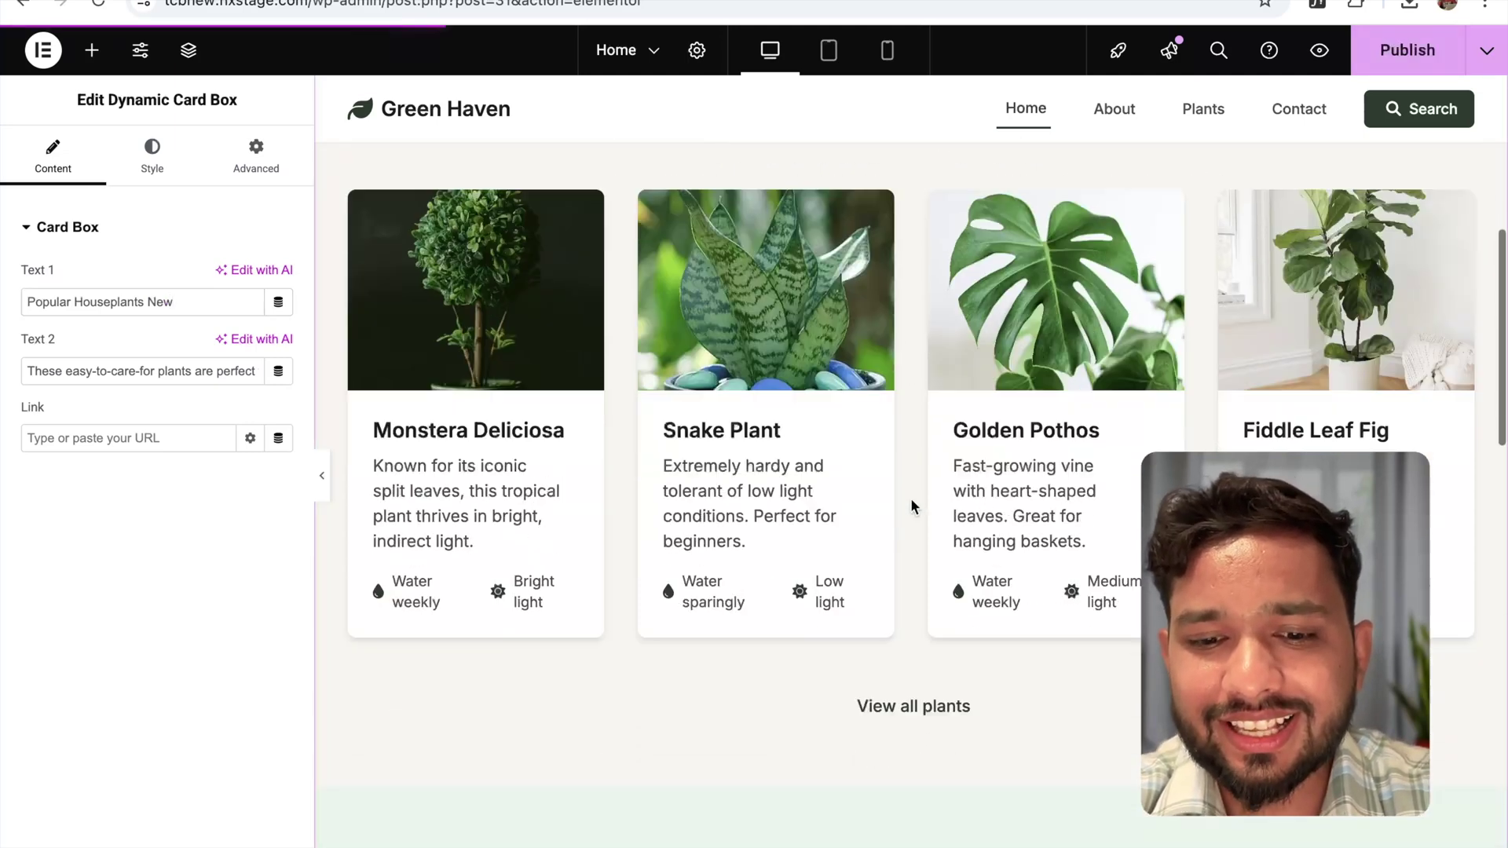
{"action": "scroll", "coordinate": [911, 498], "scroll_direction": "down", "scroll_amount": 10}
{"action": "scroll", "coordinate": [911, 498], "scroll_direction": "up", "scroll_amount": 9}
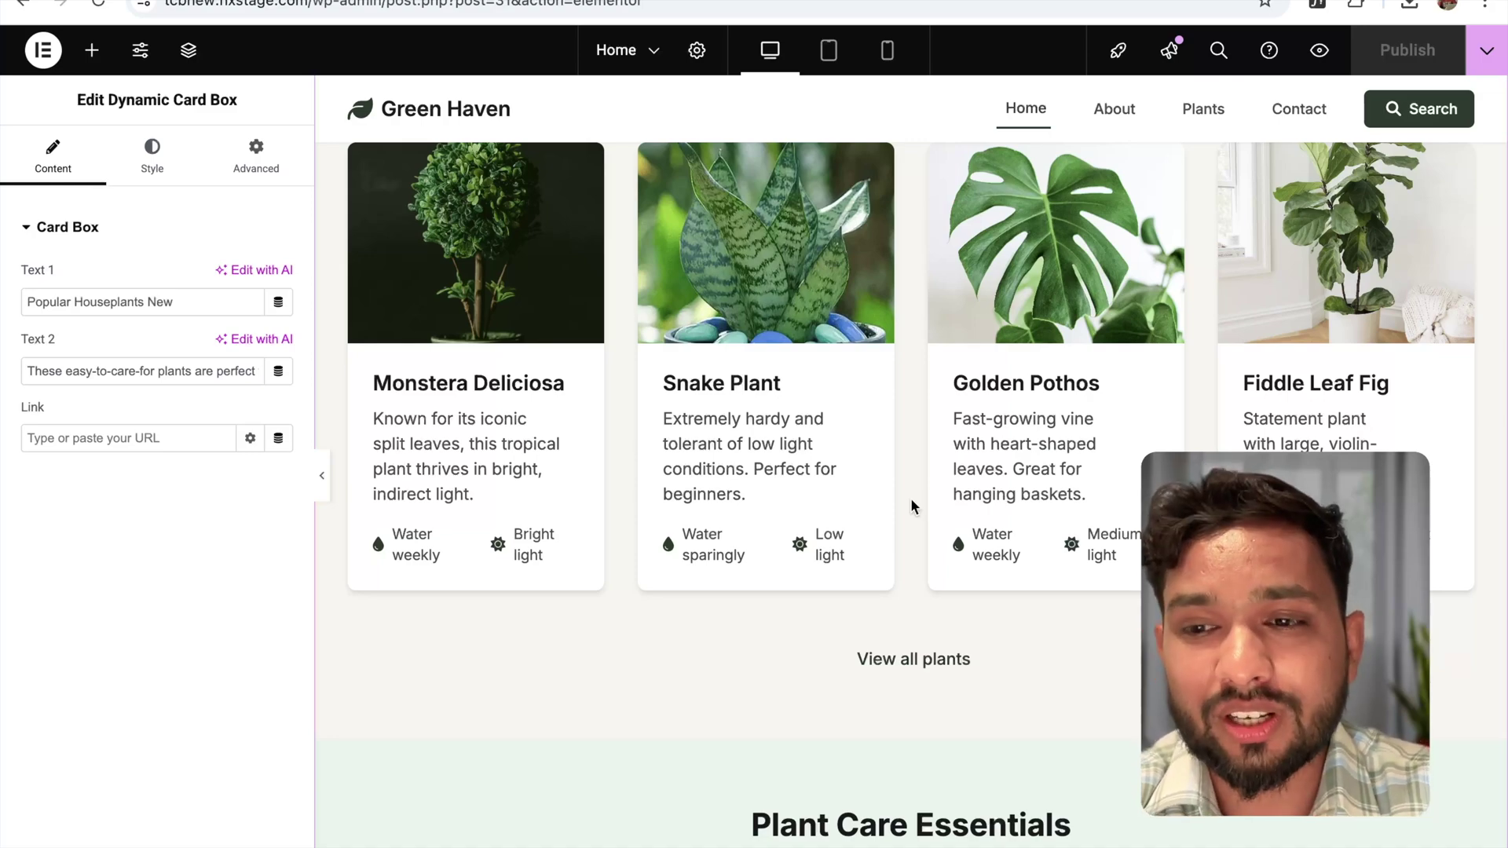
{"action": "scroll", "coordinate": [911, 498], "scroll_direction": "up", "scroll_amount": 7}
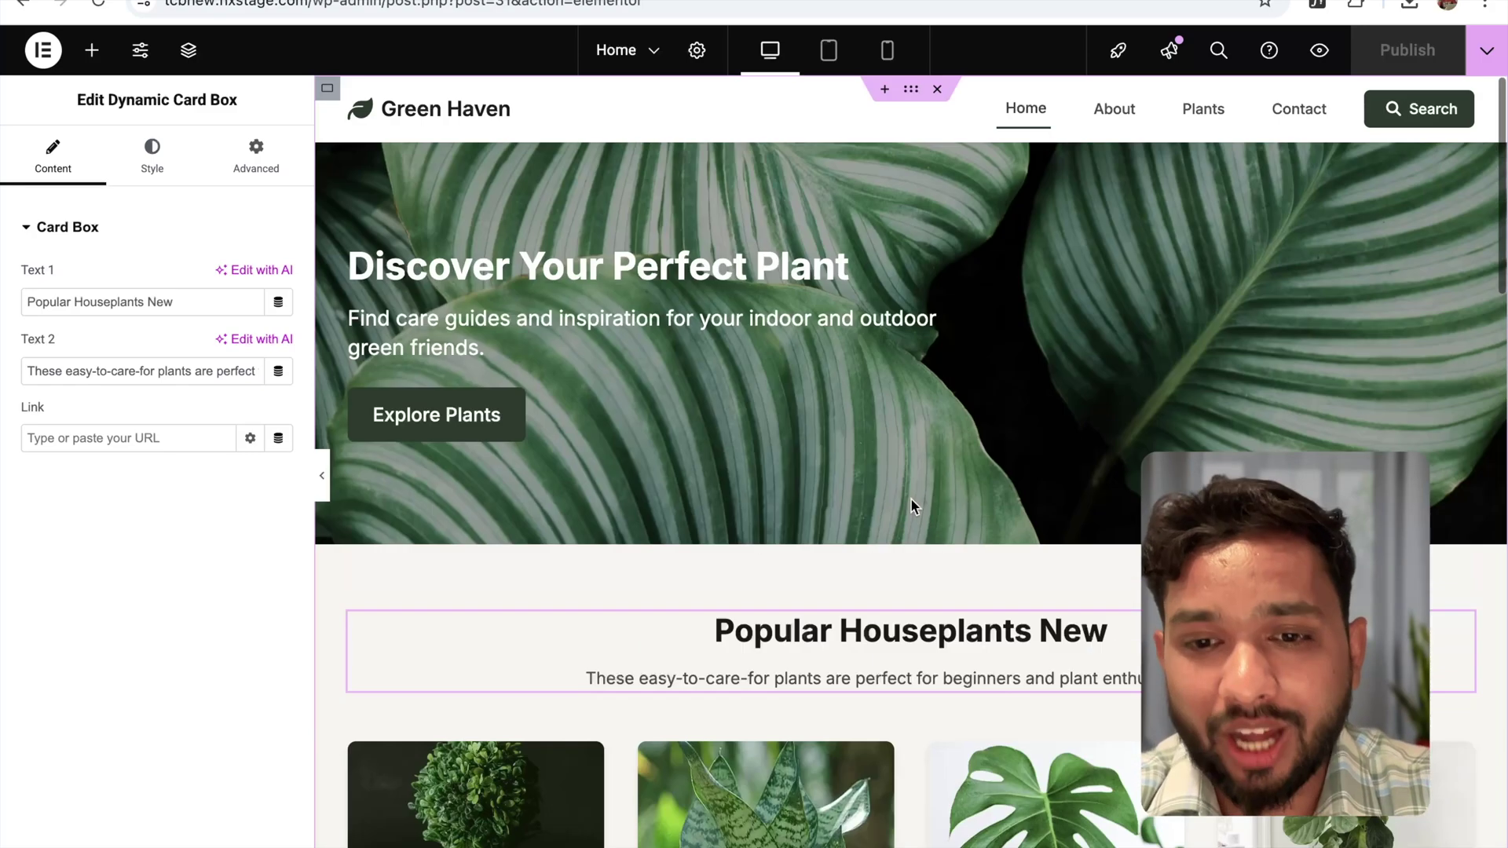
- Preview the published Home page, load its plain live address and examine the layout of its sections
{"action": "left_click", "coordinate": [1319, 51]}
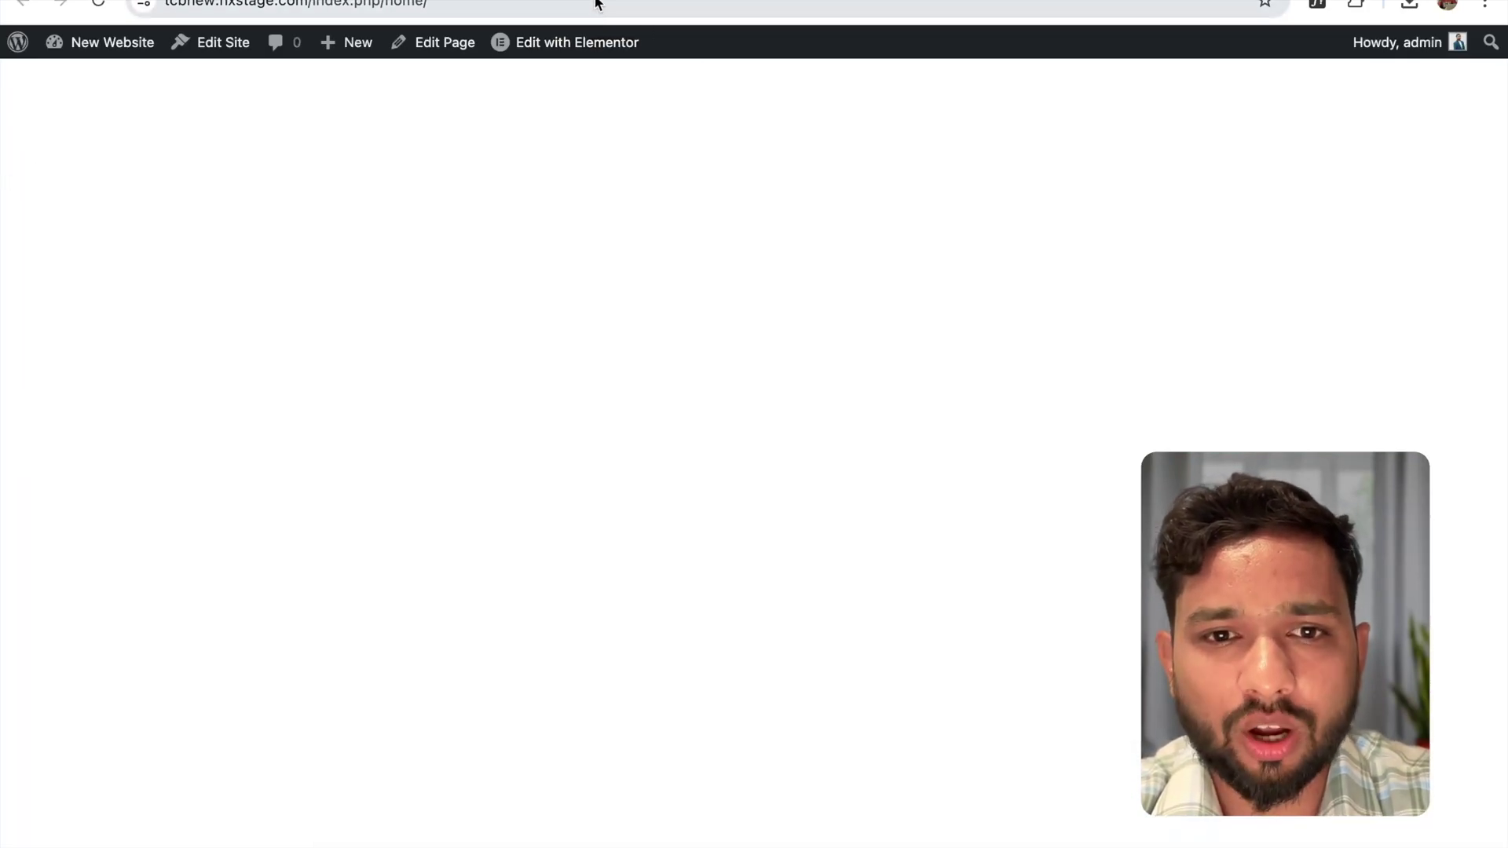
{"action": "left_click", "coordinate": [596, 4]}
{"action": "key", "text": "Return"}
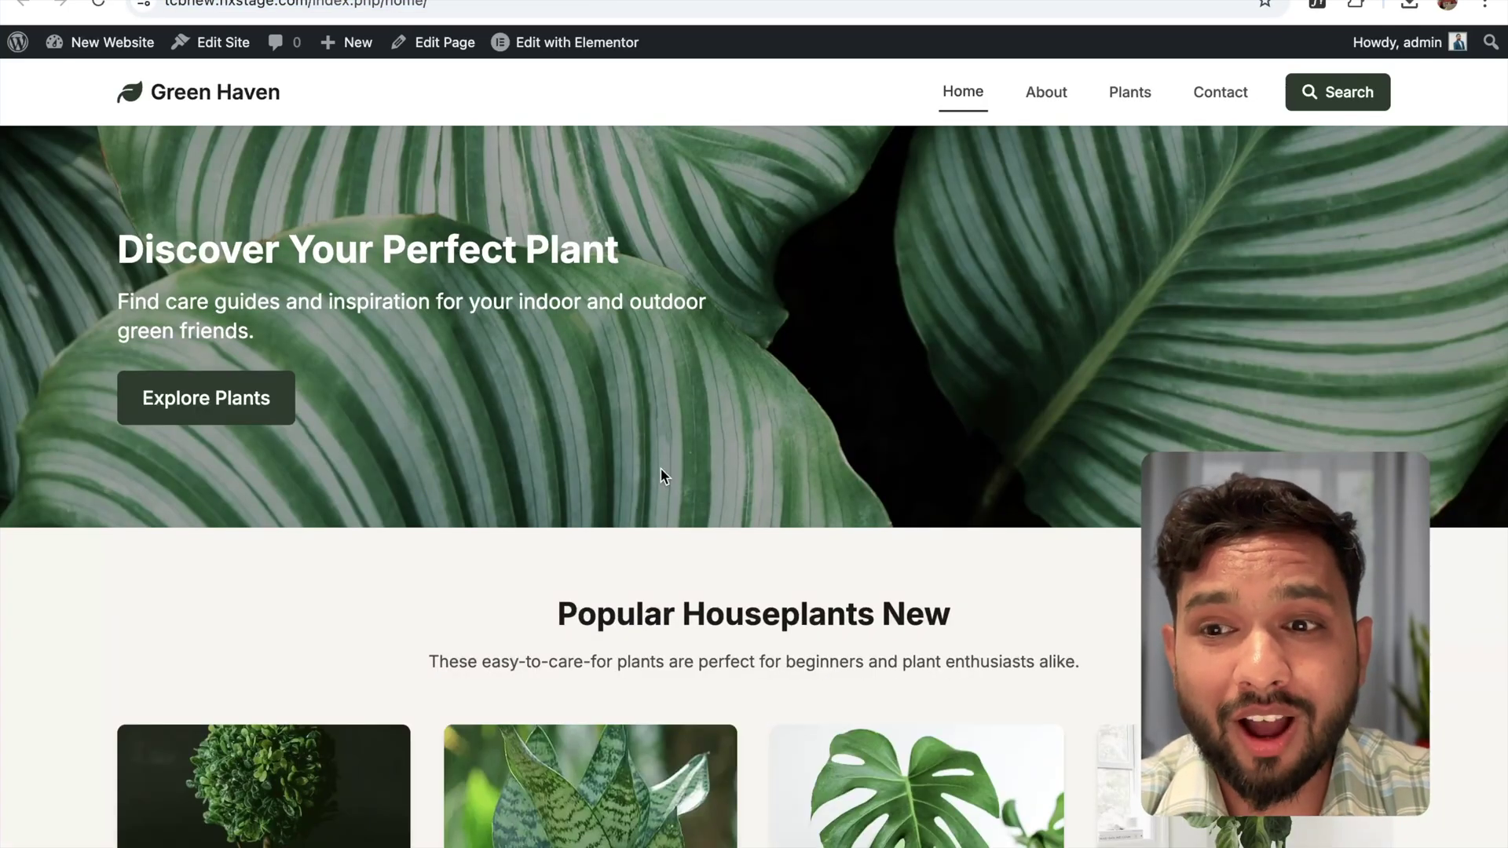
{"action": "scroll", "coordinate": [662, 470], "scroll_direction": "down", "scroll_amount": 15}
{"action": "scroll", "coordinate": [407, 338], "scroll_direction": "down", "scroll_amount": 2}
{"action": "scroll", "coordinate": [408, 338], "scroll_direction": "up", "scroll_amount": 15}
{"action": "scroll", "coordinate": [654, 391], "scroll_direction": "down", "scroll_amount": 1}
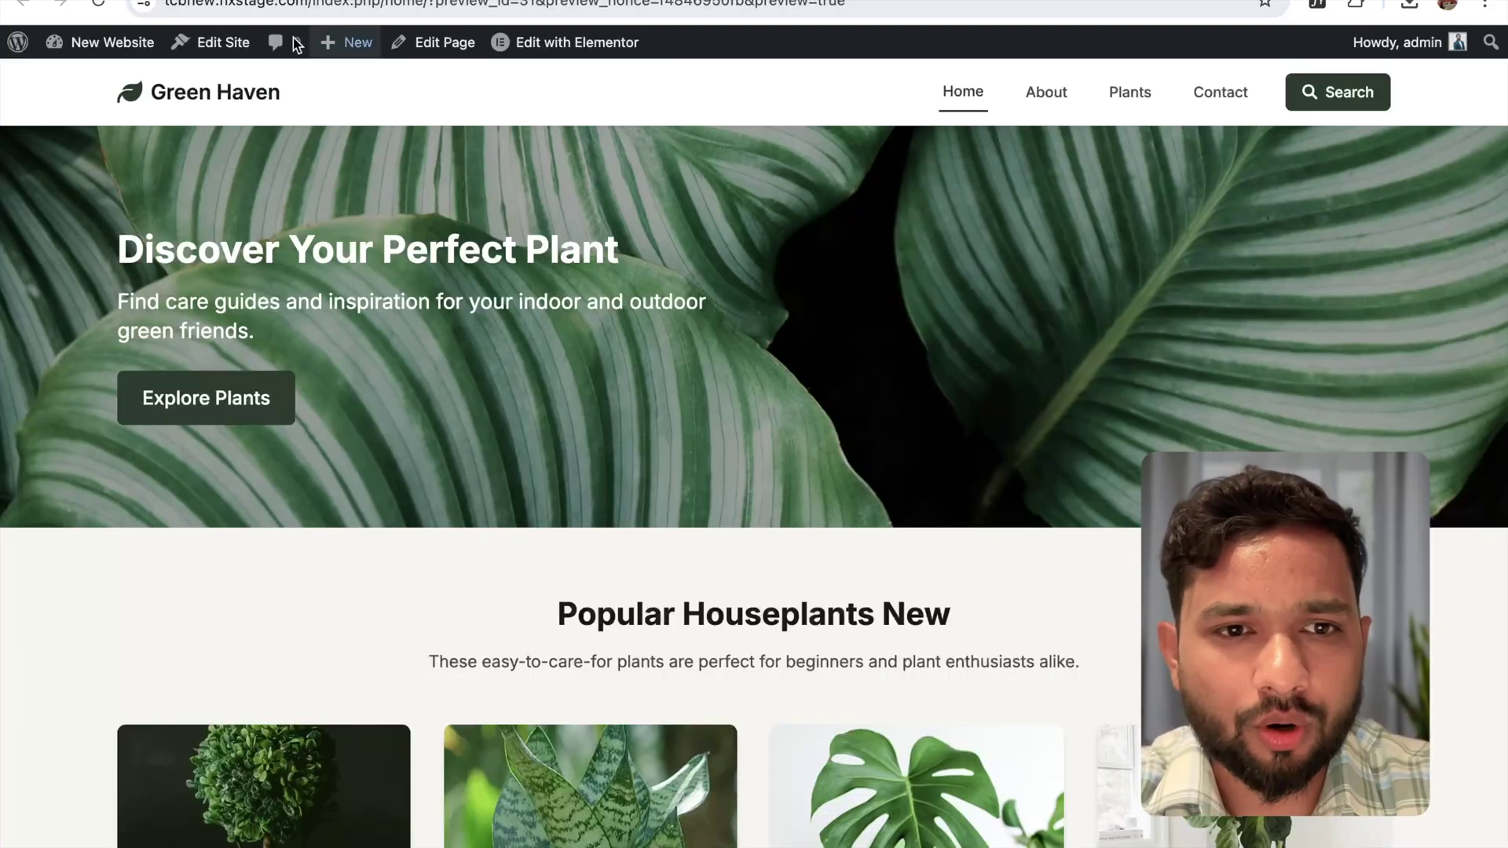
- Add a new WordPress page without a starter pattern, title it "Home 2" and publish it
{"action": "mouse_move", "coordinate": [82, 40]}
{"action": "left_click", "coordinate": [81, 74]}
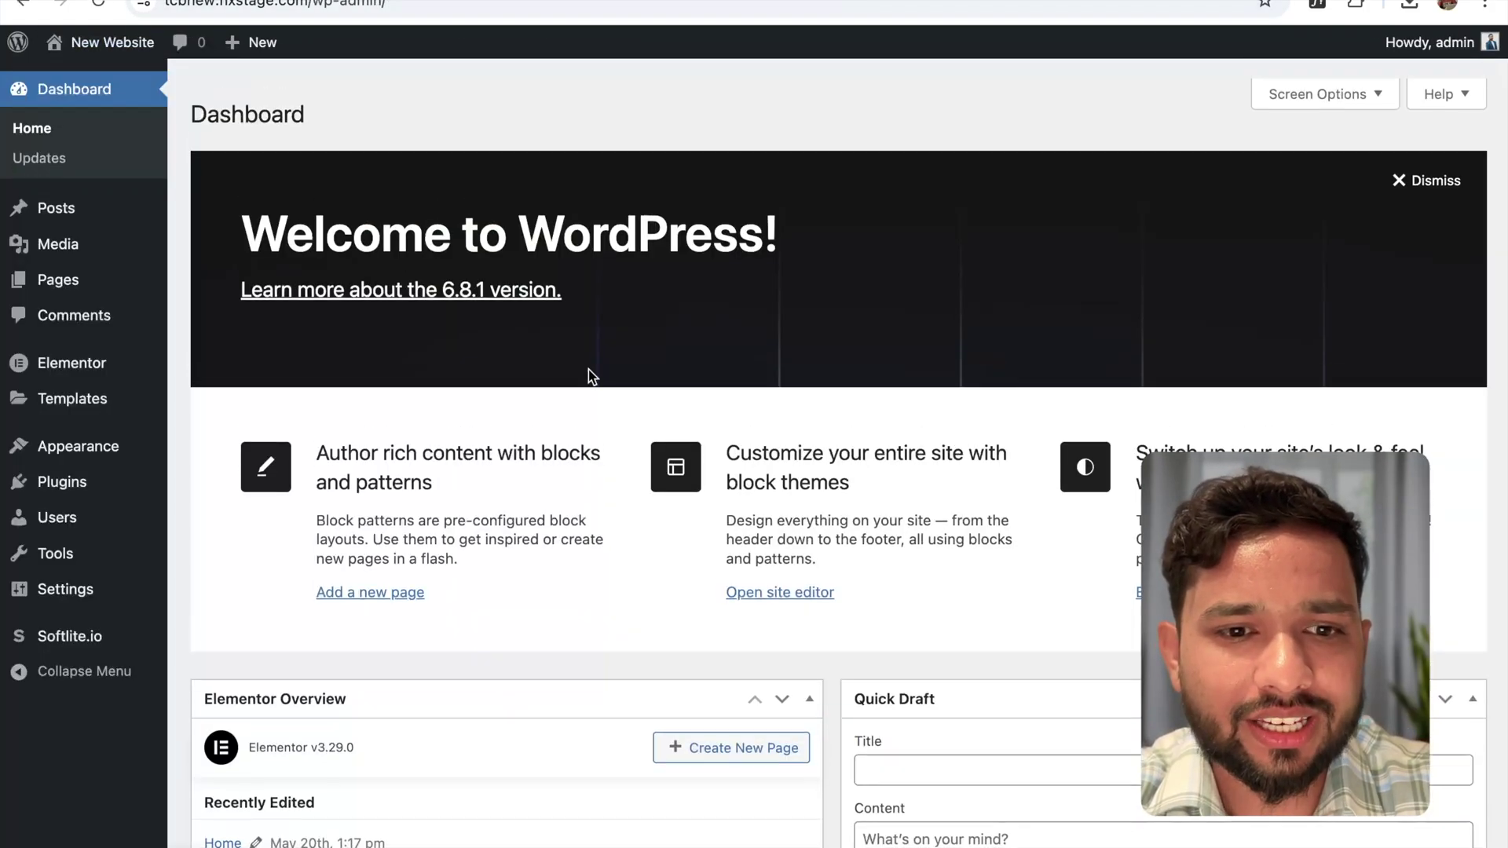
{"action": "left_click", "coordinate": [75, 281]}
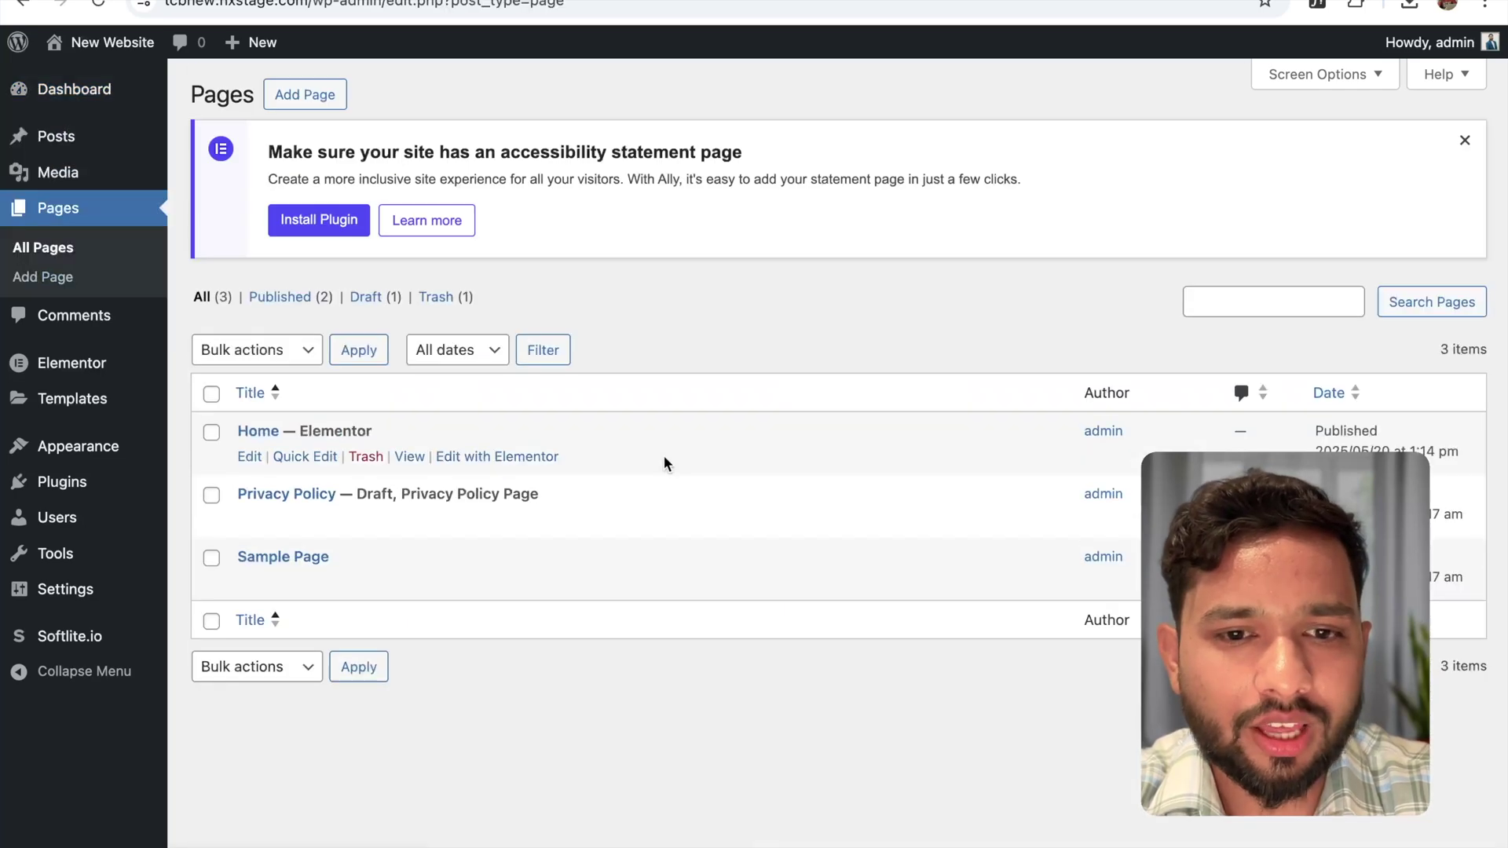
{"action": "left_click", "coordinate": [319, 95]}
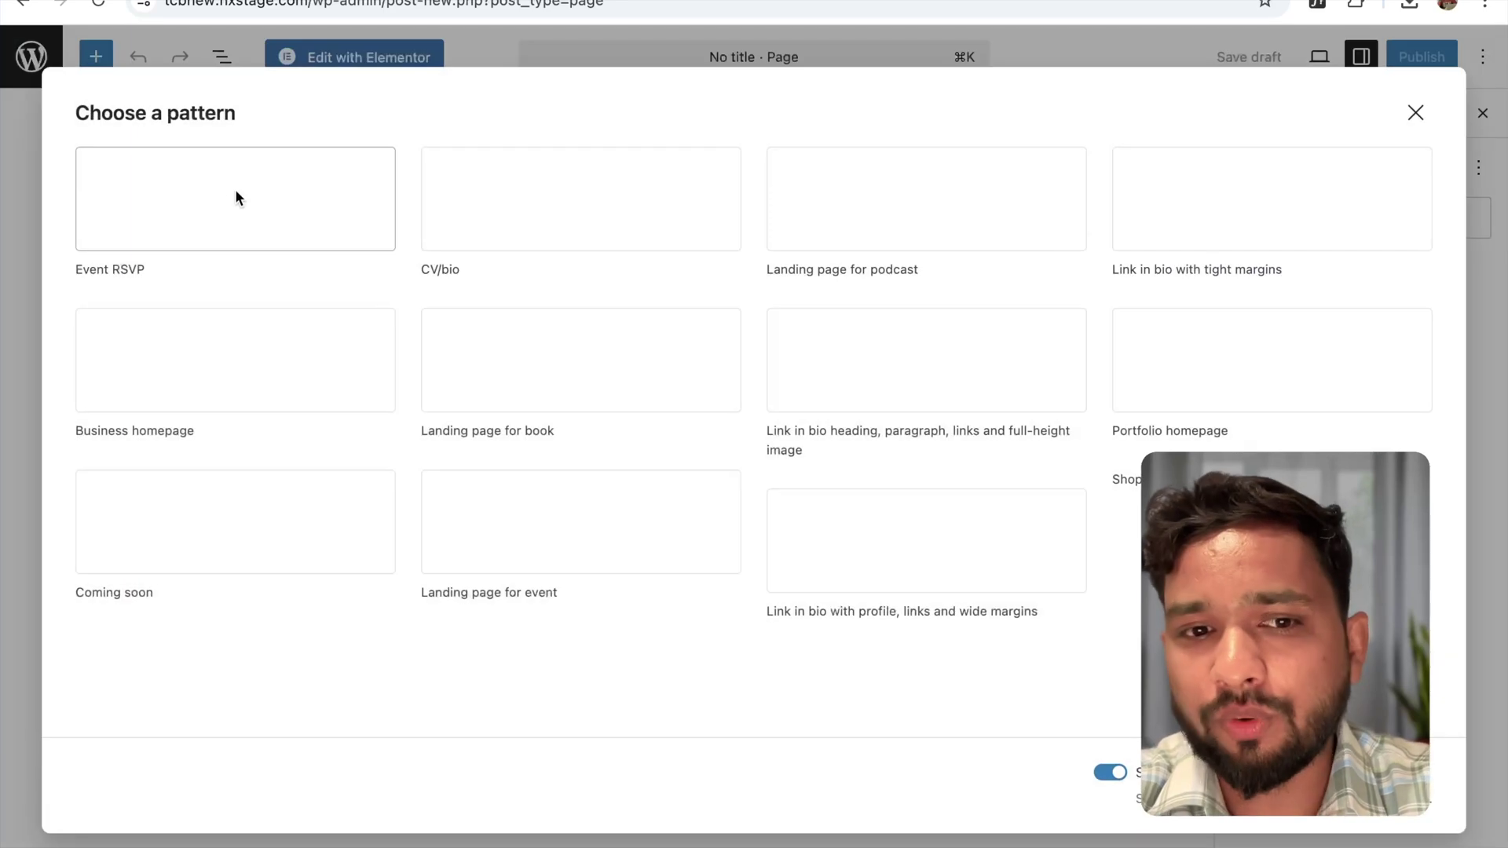
{"action": "left_click", "coordinate": [1415, 113]}
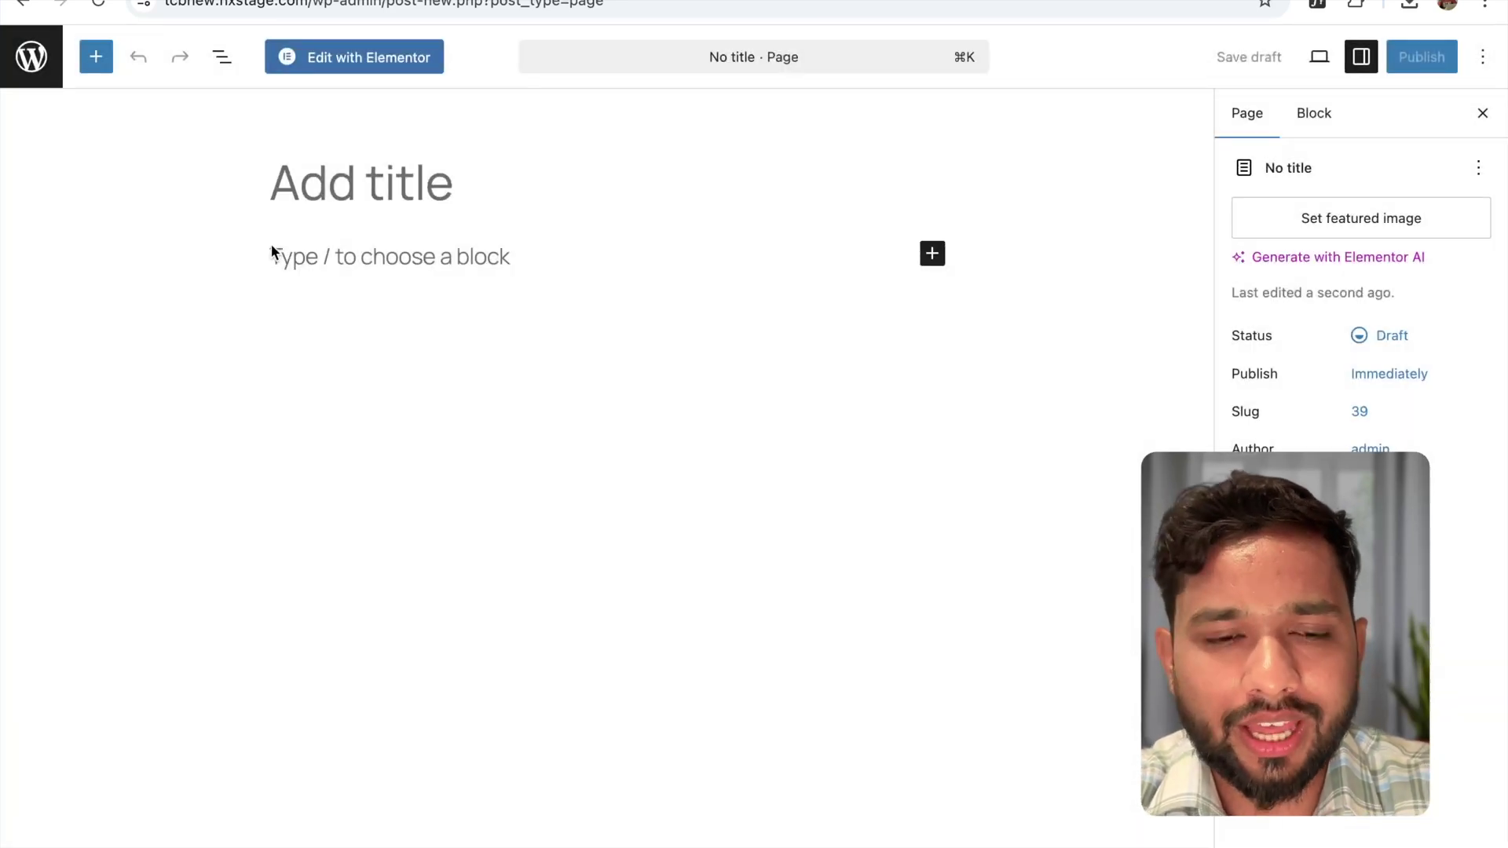
{"action": "type", "text": "Home 2"}
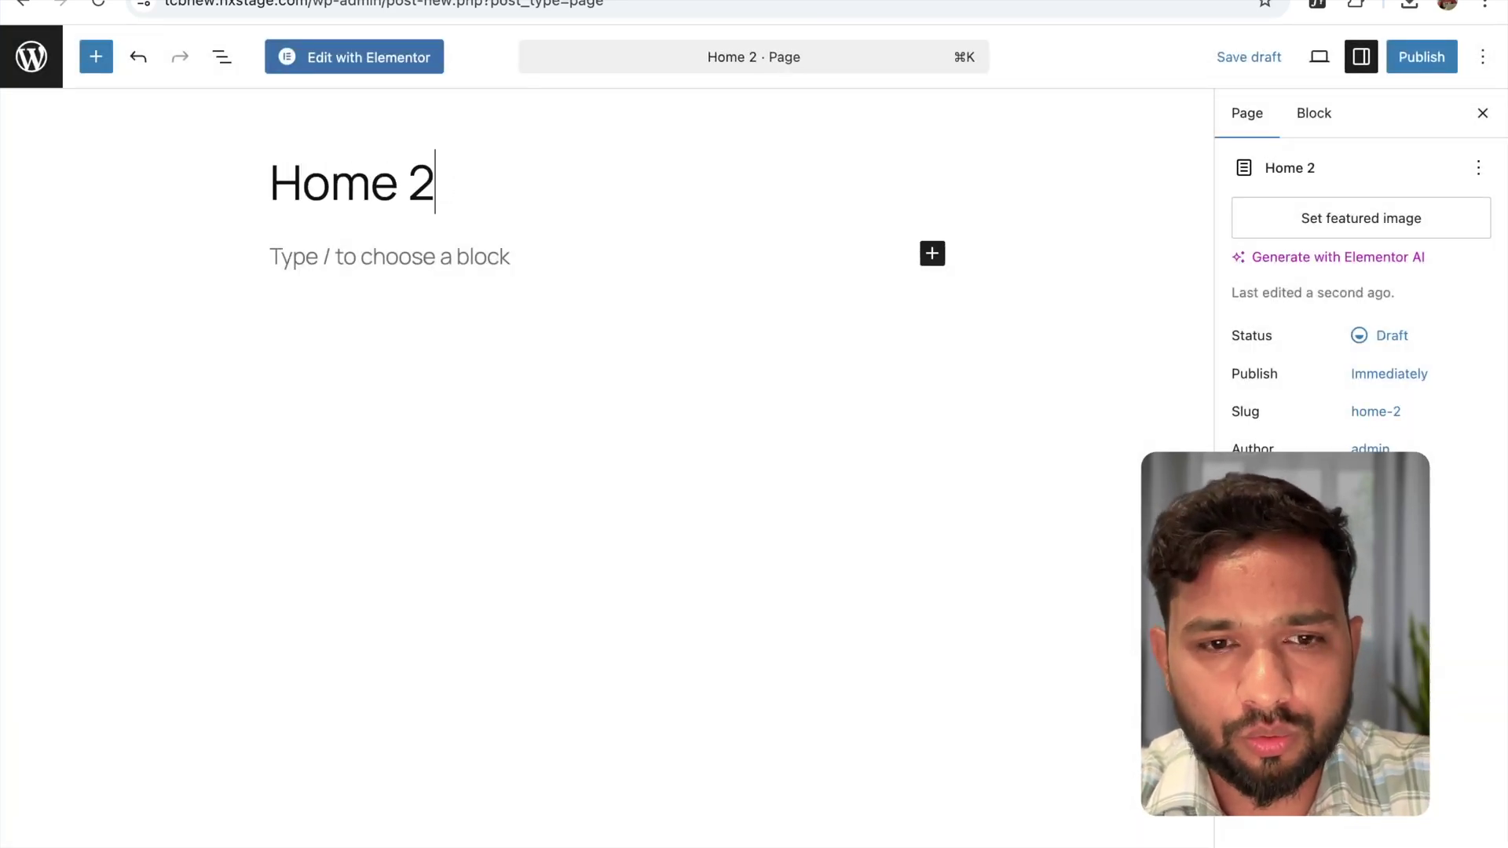
{"action": "left_click", "coordinate": [1416, 61]}
{"action": "left_click", "coordinate": [1416, 61]}
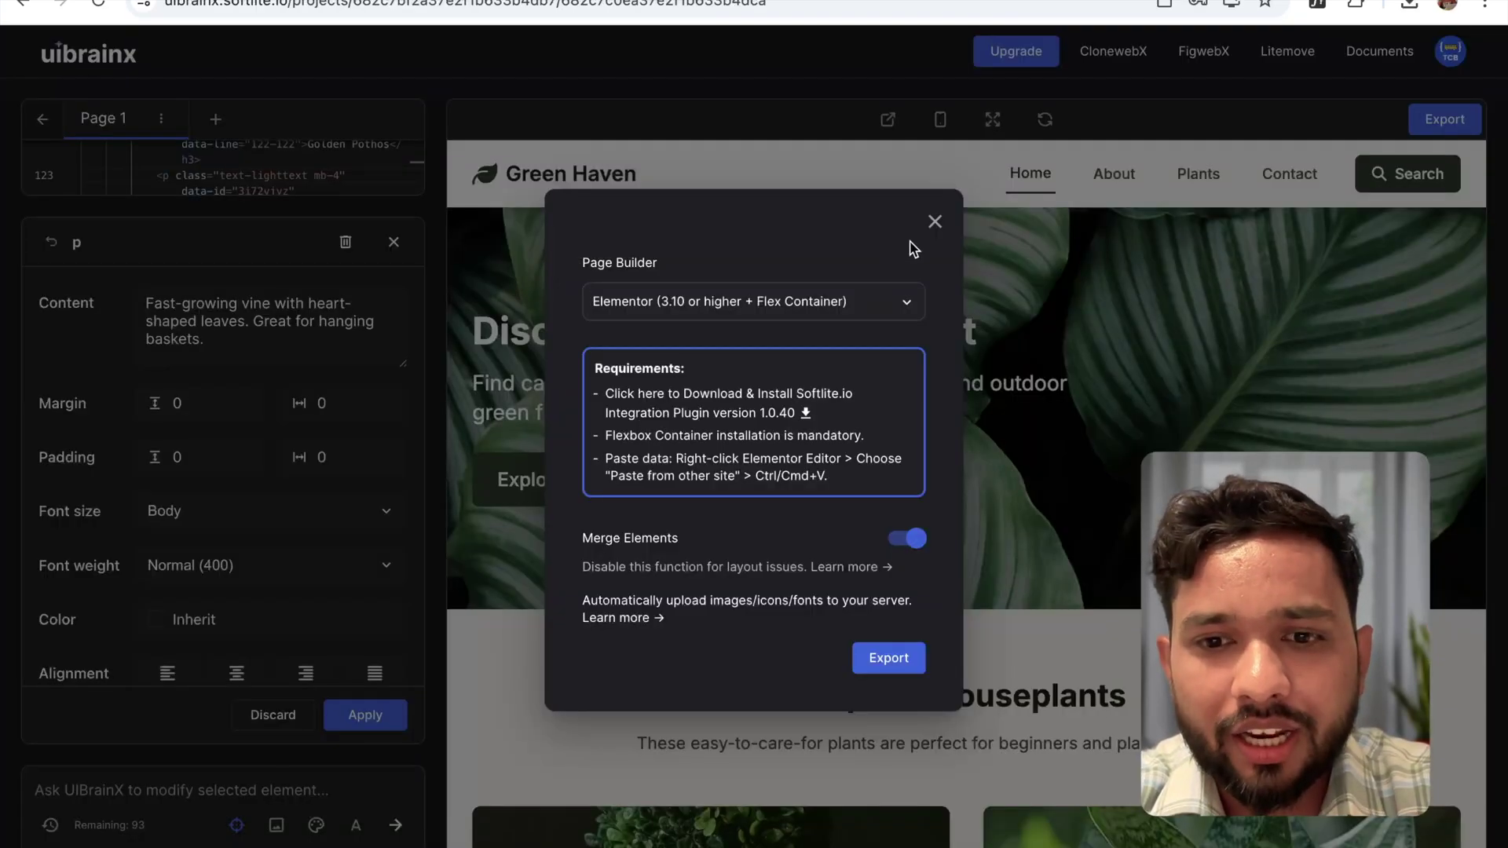
- Switch to UIBrainX and export the plant page with Gutenberg as the page builder
{"action": "left_click", "coordinate": [827, 303]}
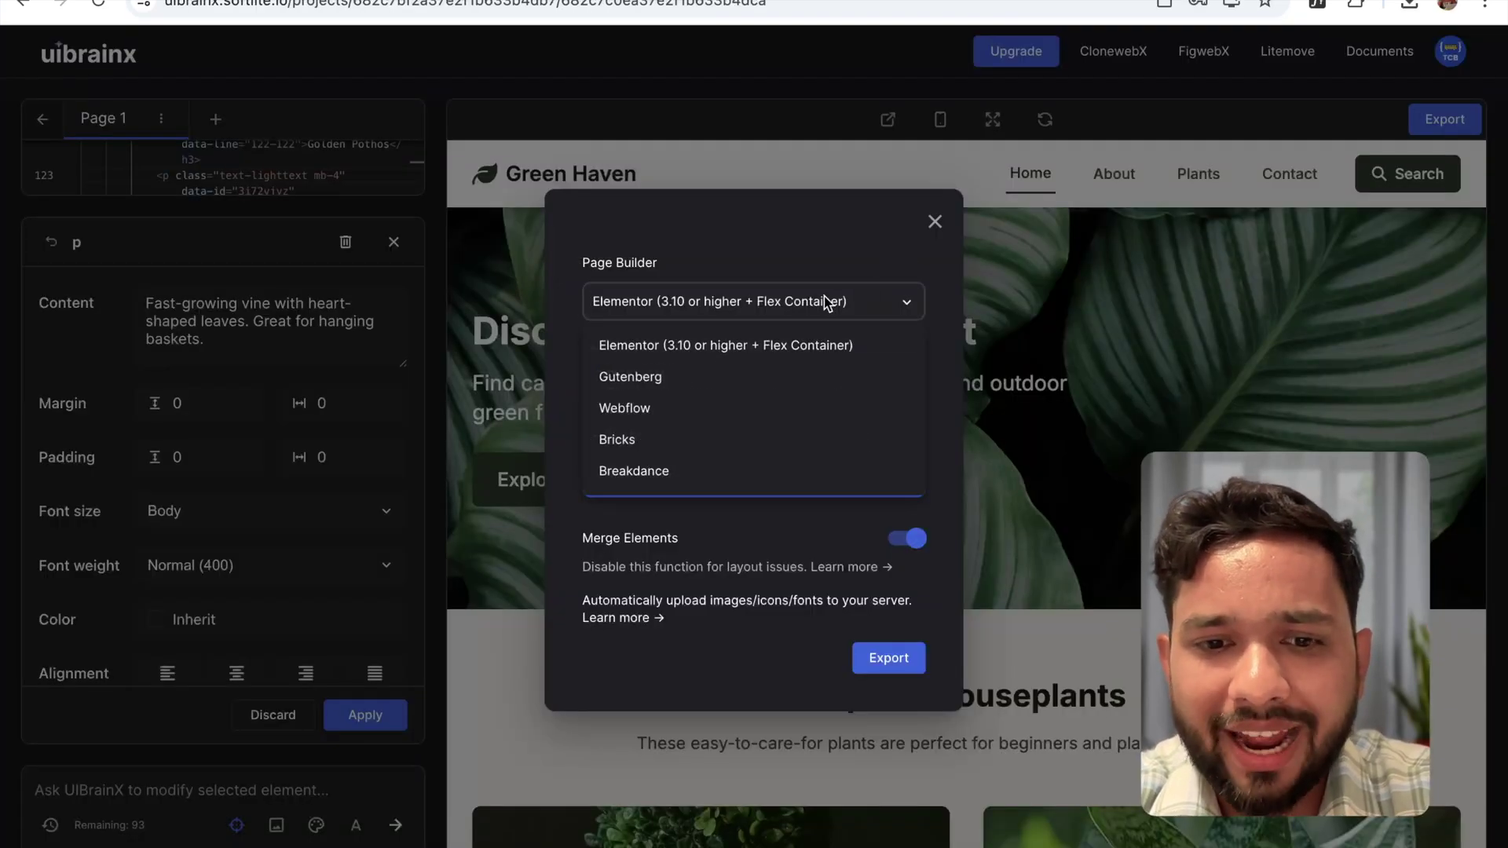
{"action": "left_click", "coordinate": [660, 376]}
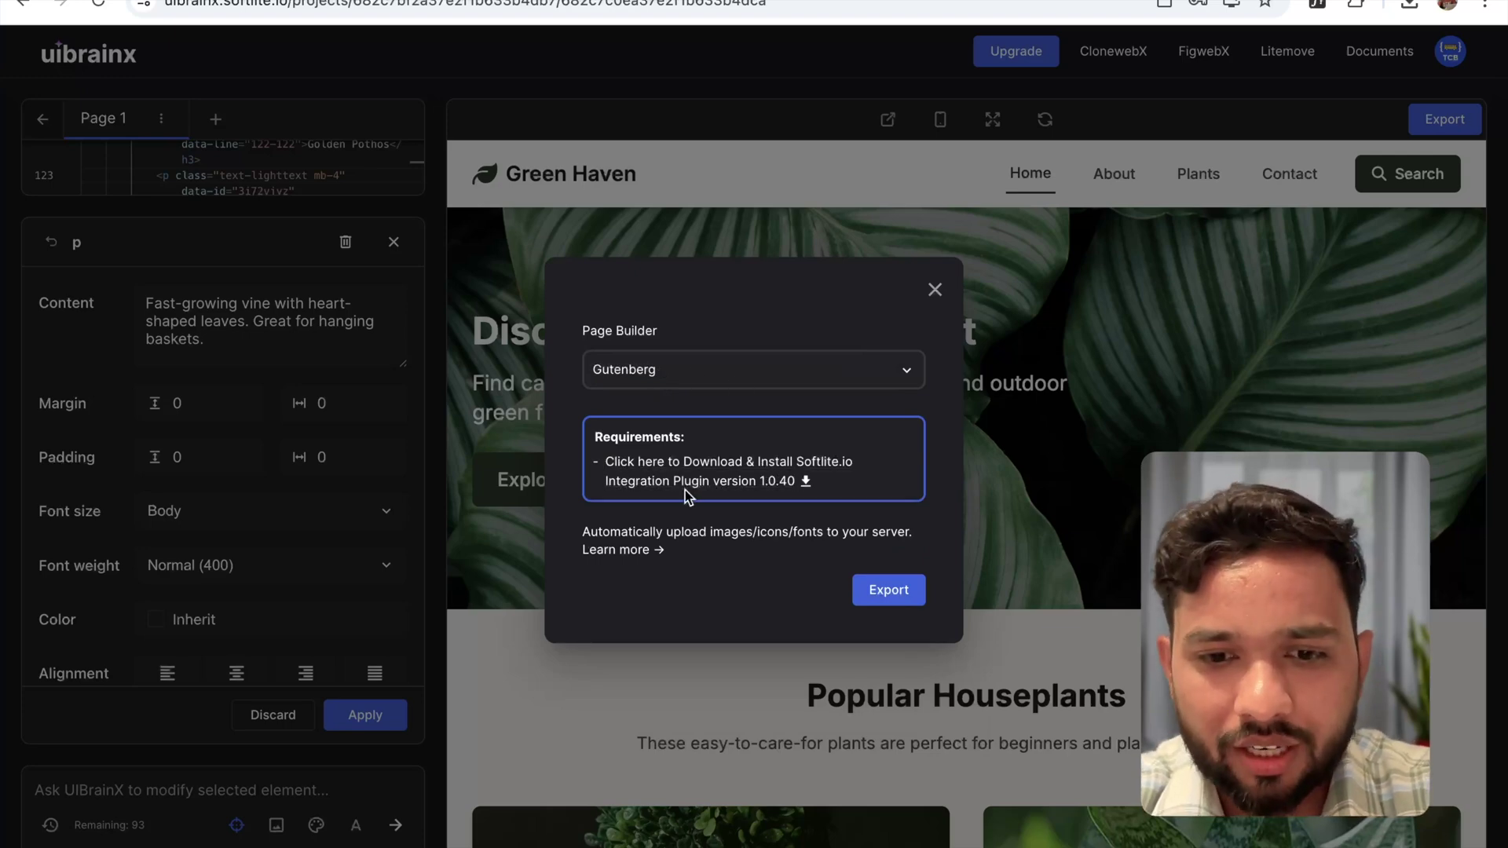
{"action": "left_click", "coordinate": [890, 591]}
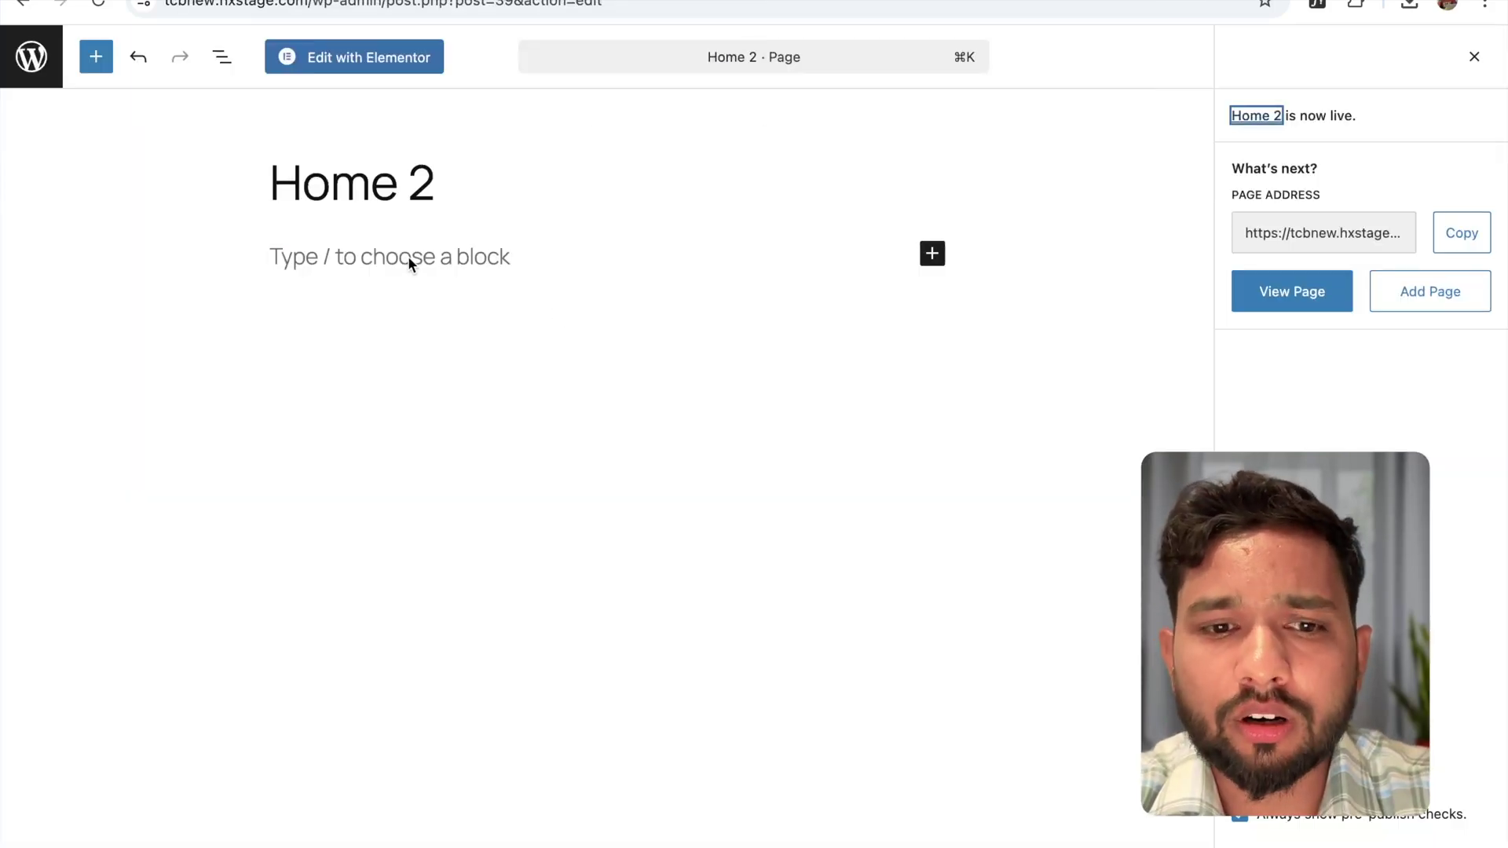
- Switch back to WordPress, paste the exported Gutenberg design into the body of the Home 2 page and save it
{"action": "left_click", "coordinate": [407, 256]}
{"action": "key", "text": "super+v"}
{"action": "scroll", "coordinate": [863, 420], "scroll_direction": "down", "scroll_amount": 15}
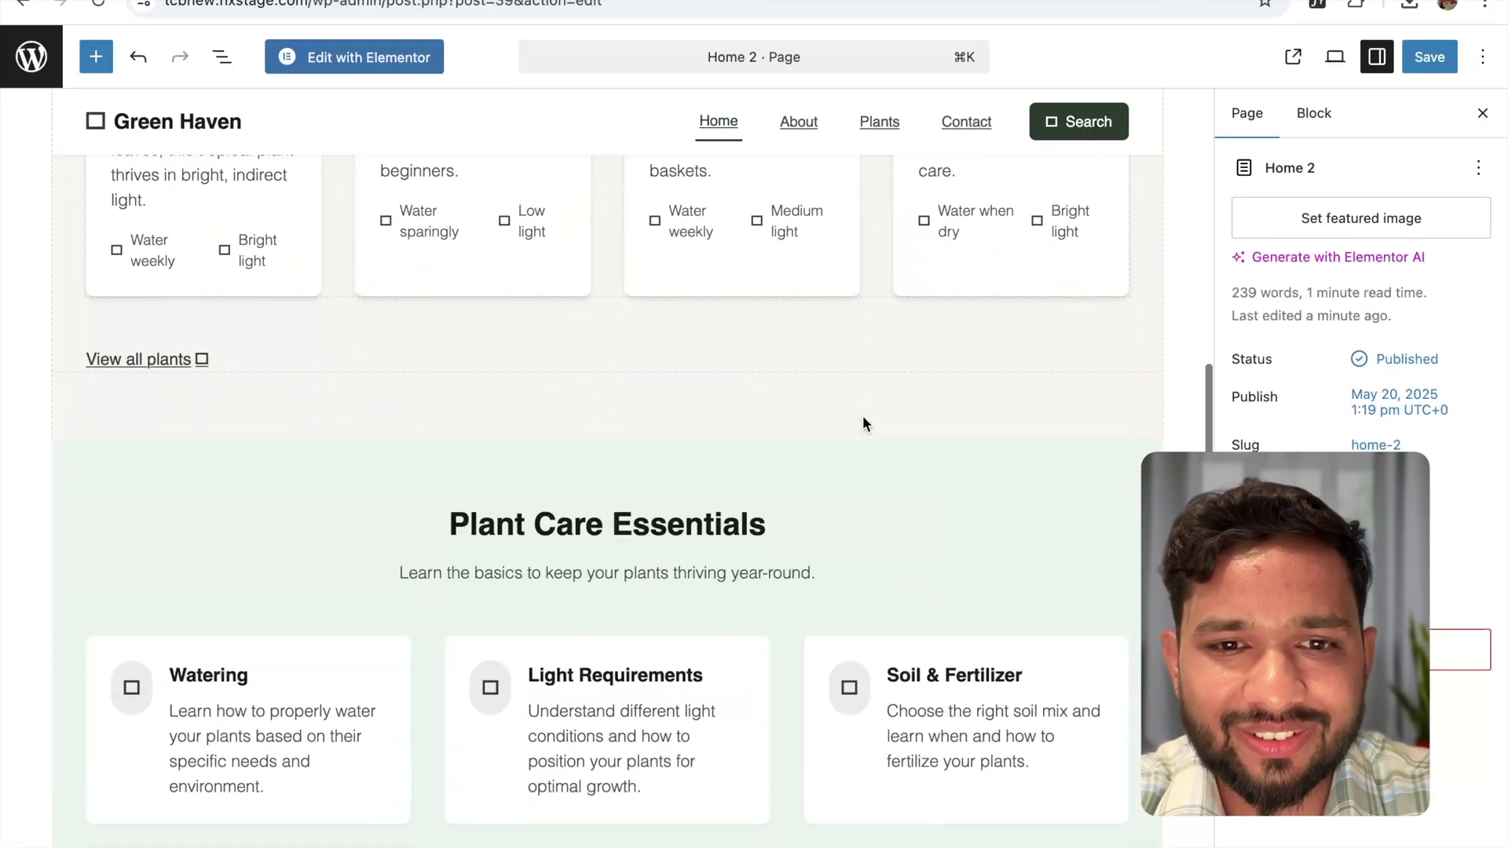
{"action": "scroll", "coordinate": [862, 420], "scroll_direction": "up", "scroll_amount": 15}
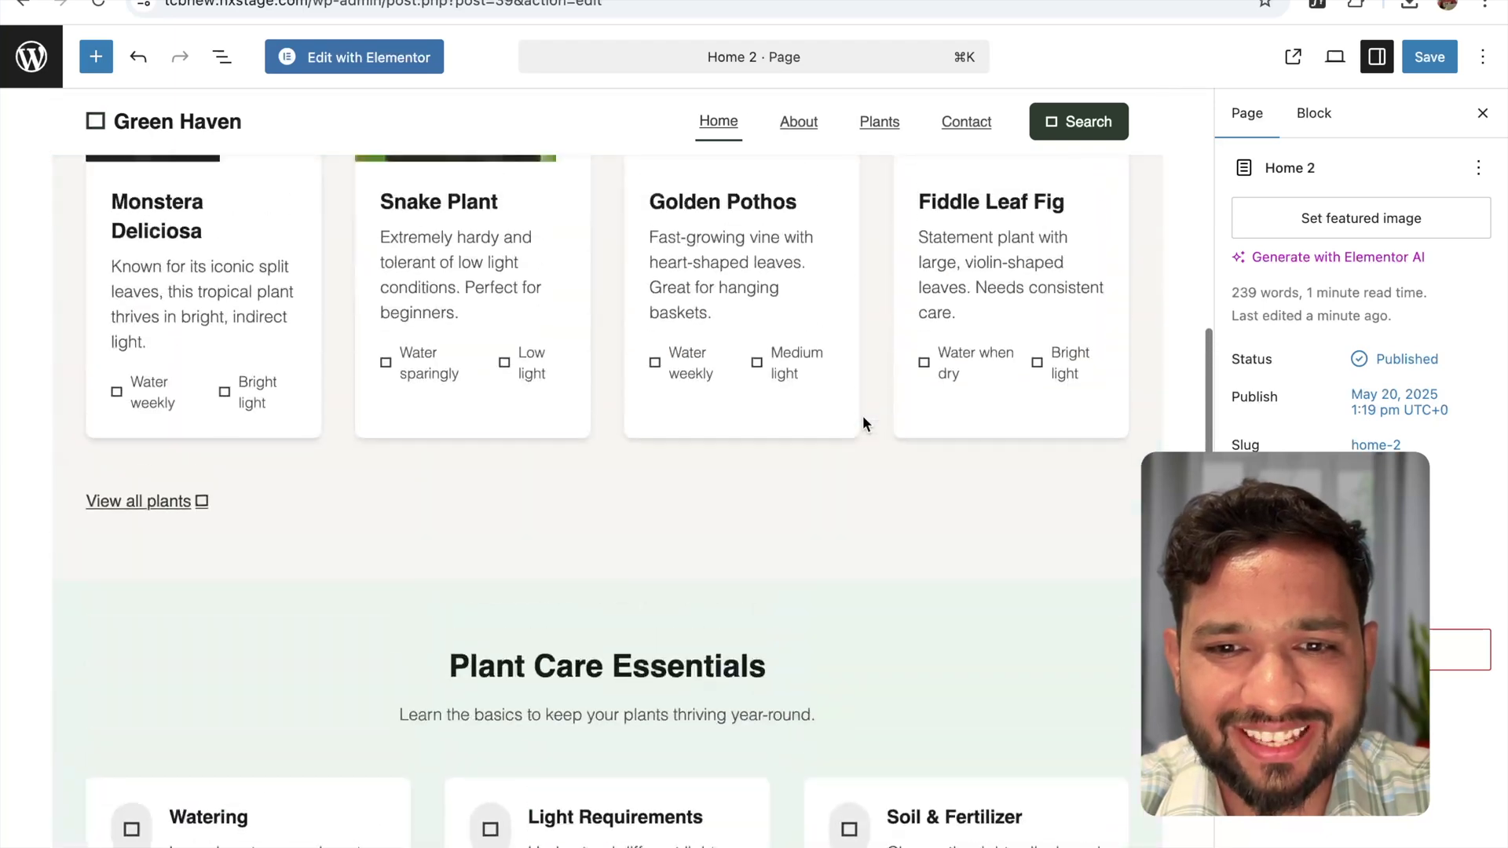
{"action": "left_click", "coordinate": [1422, 57]}
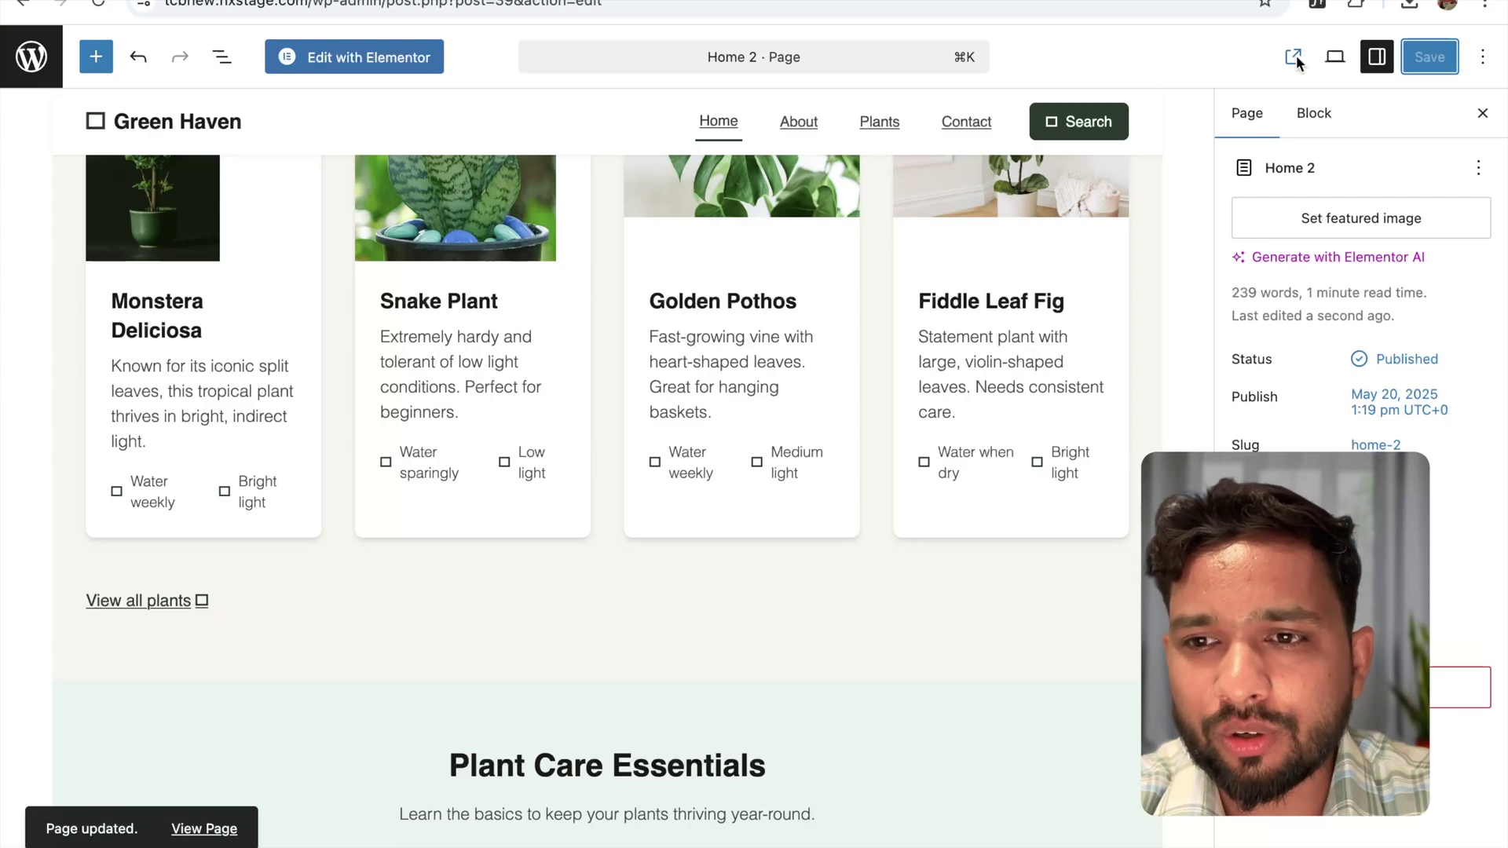
- View the live Home 2 page and examine its sections down to the newsletter and footer
{"action": "left_click", "coordinate": [1292, 58]}
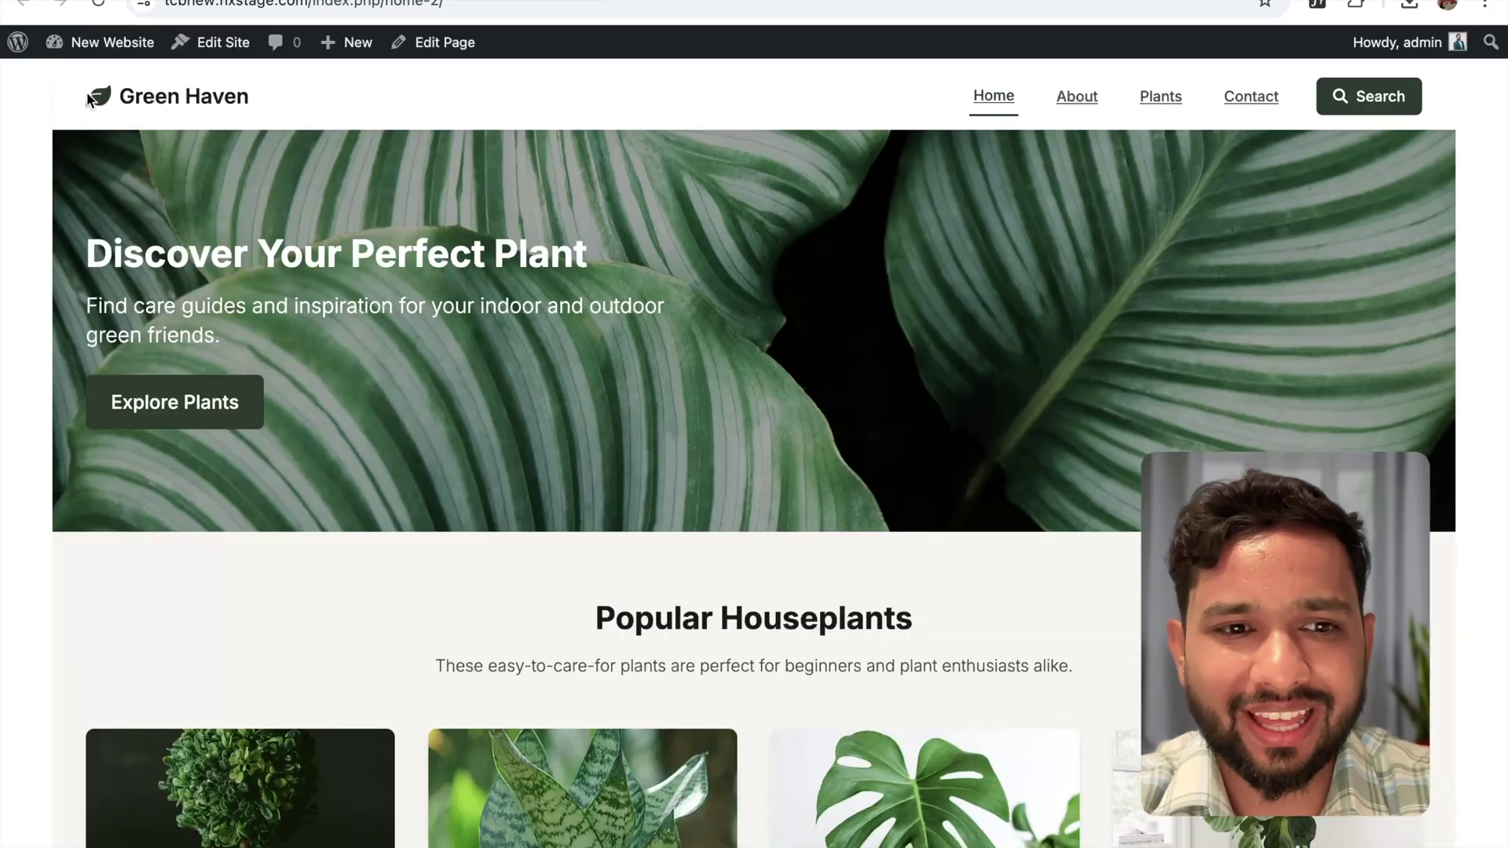
{"action": "scroll", "coordinate": [702, 360], "scroll_direction": "down", "scroll_amount": 15}
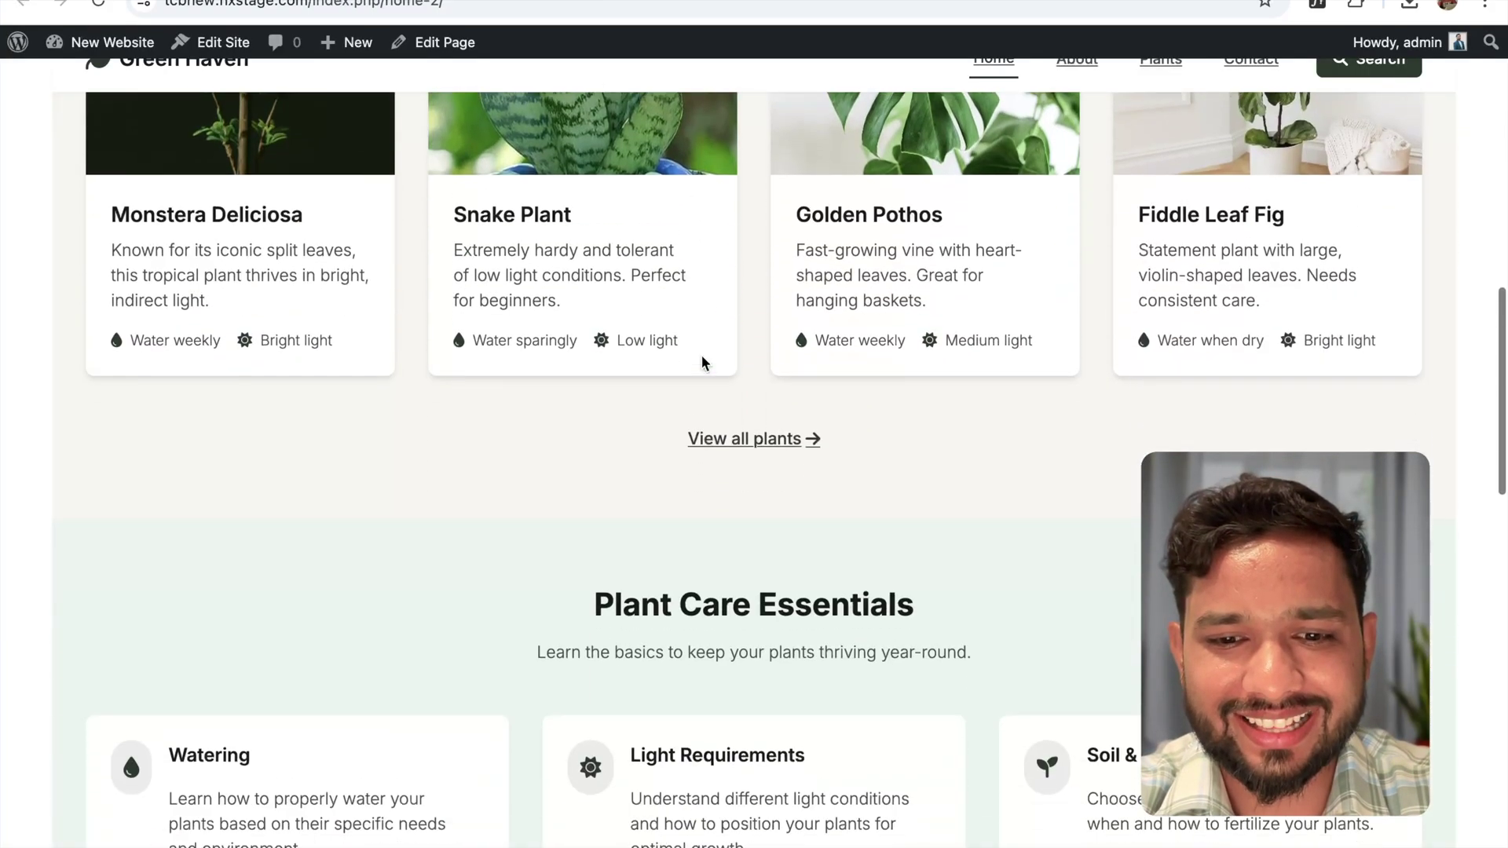
{"action": "scroll", "coordinate": [702, 361], "scroll_direction": "down", "scroll_amount": 4}
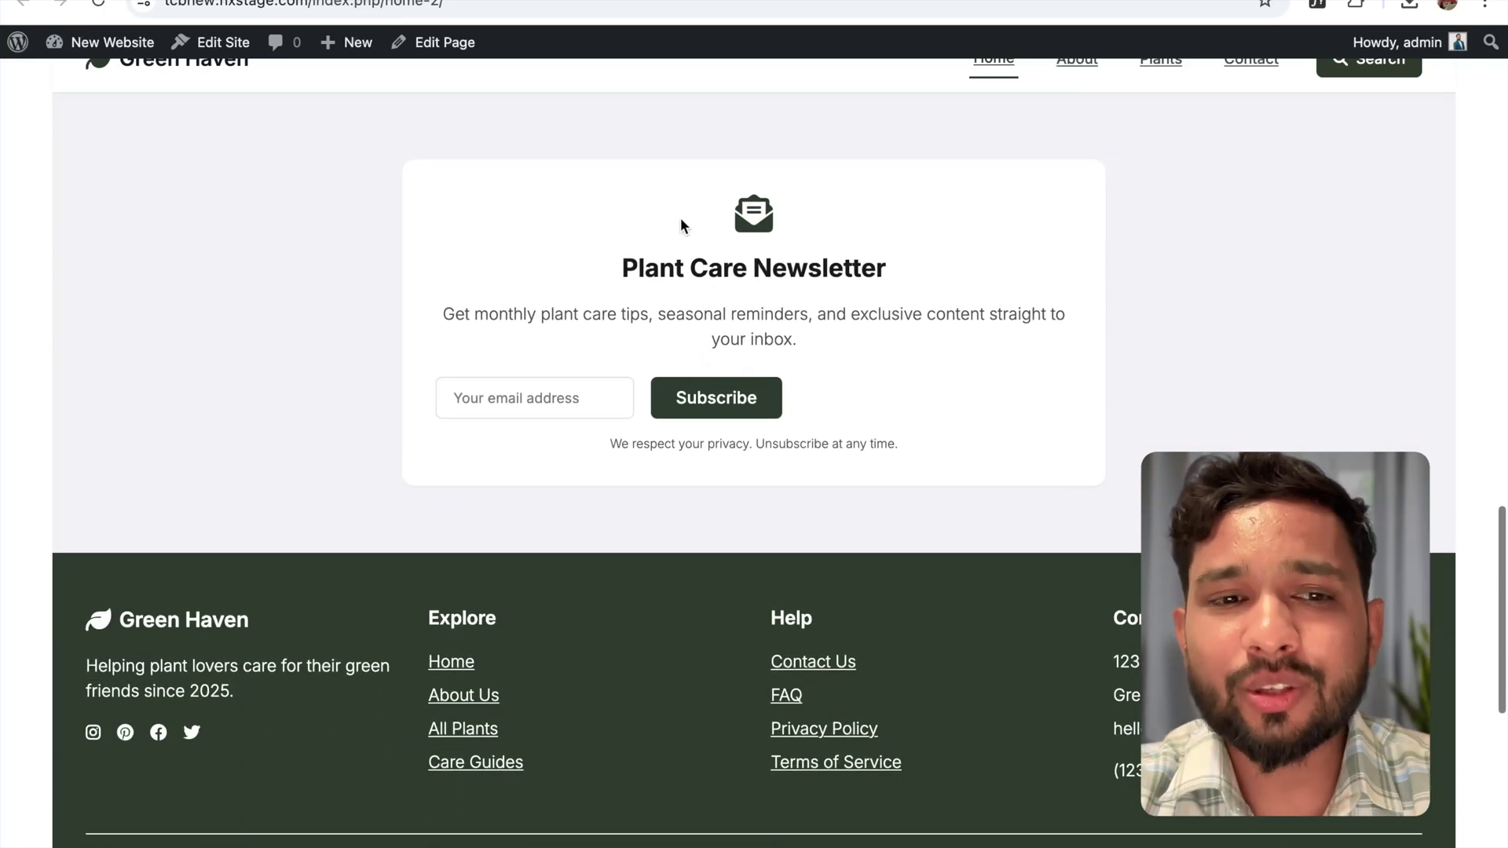